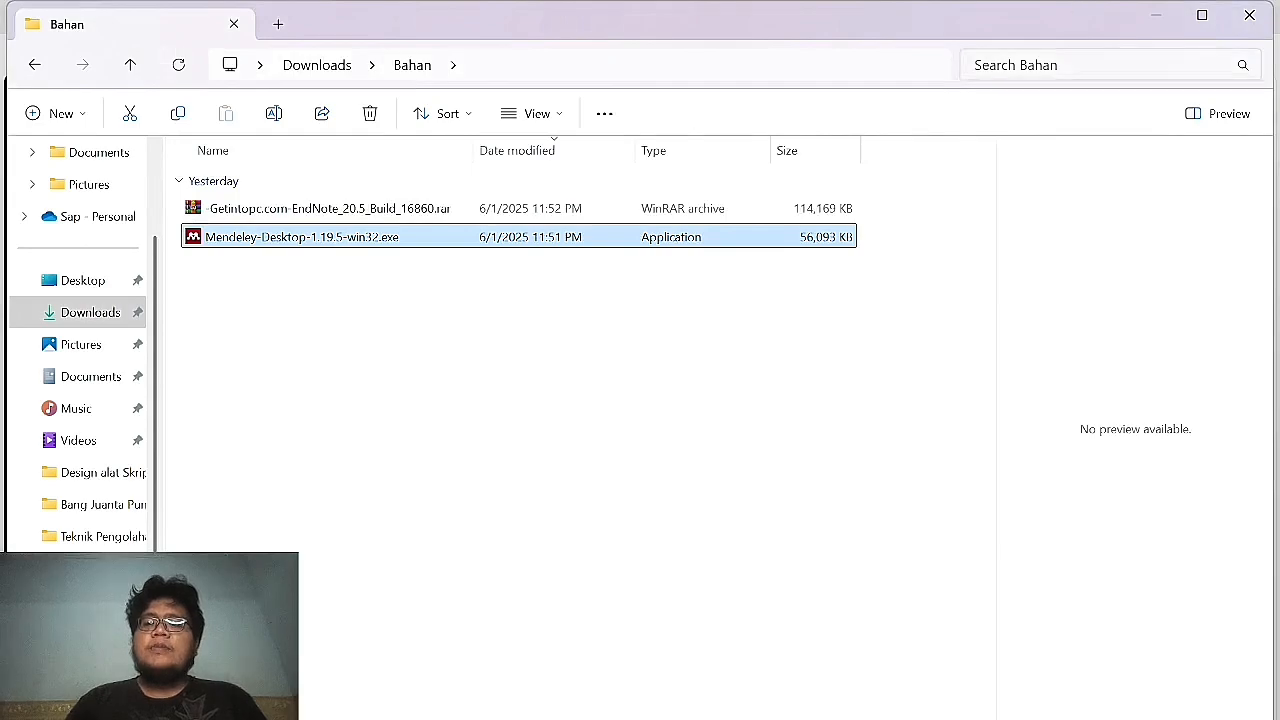
# Maximize File Explorer and close Edge after checking the Mendeley page, leaving both Bahan downloads visible.
pyautogui.click(1201, 15)
pyautogui.hotkey('alt', 'Tab')
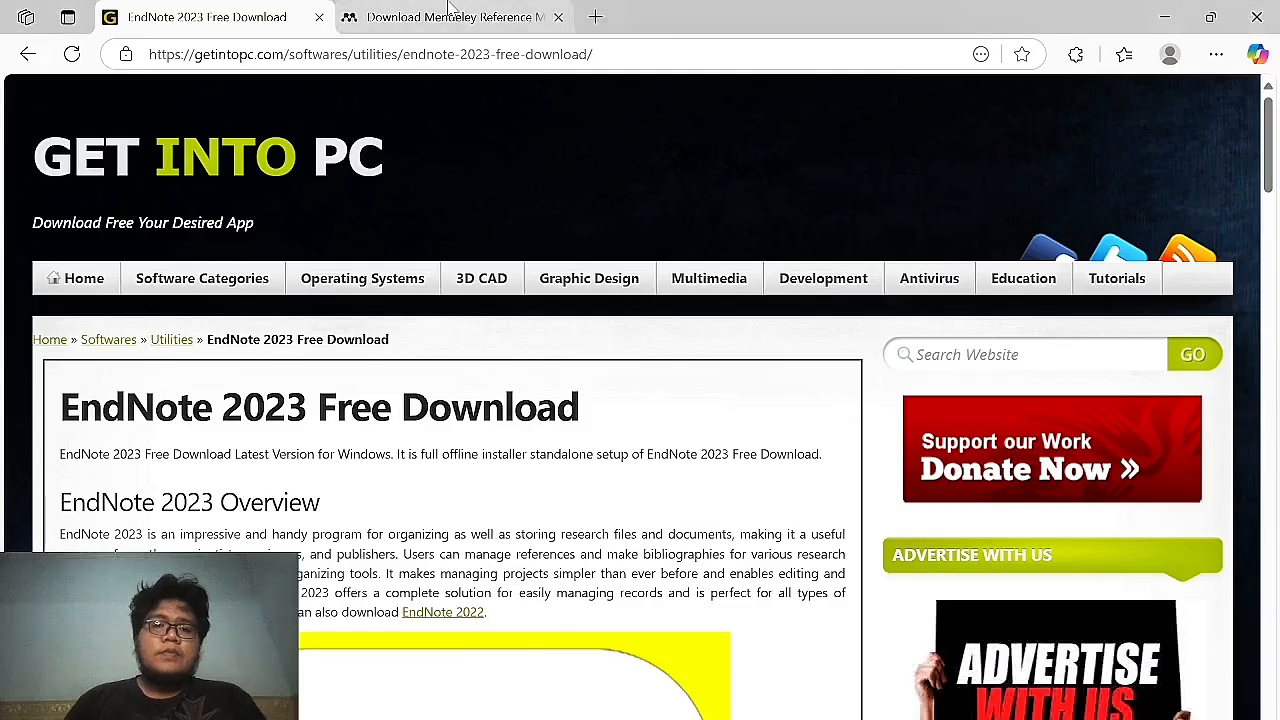
pyautogui.click(449, 10)
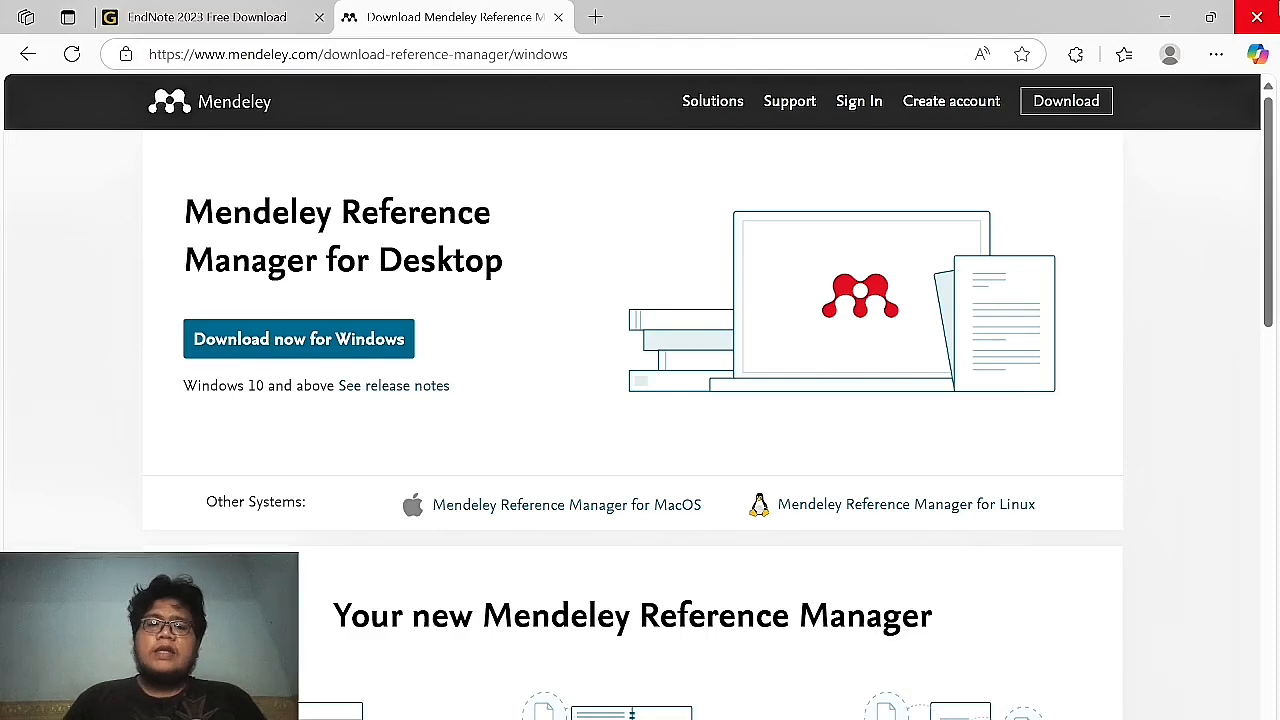
pyautogui.click(1257, 17)
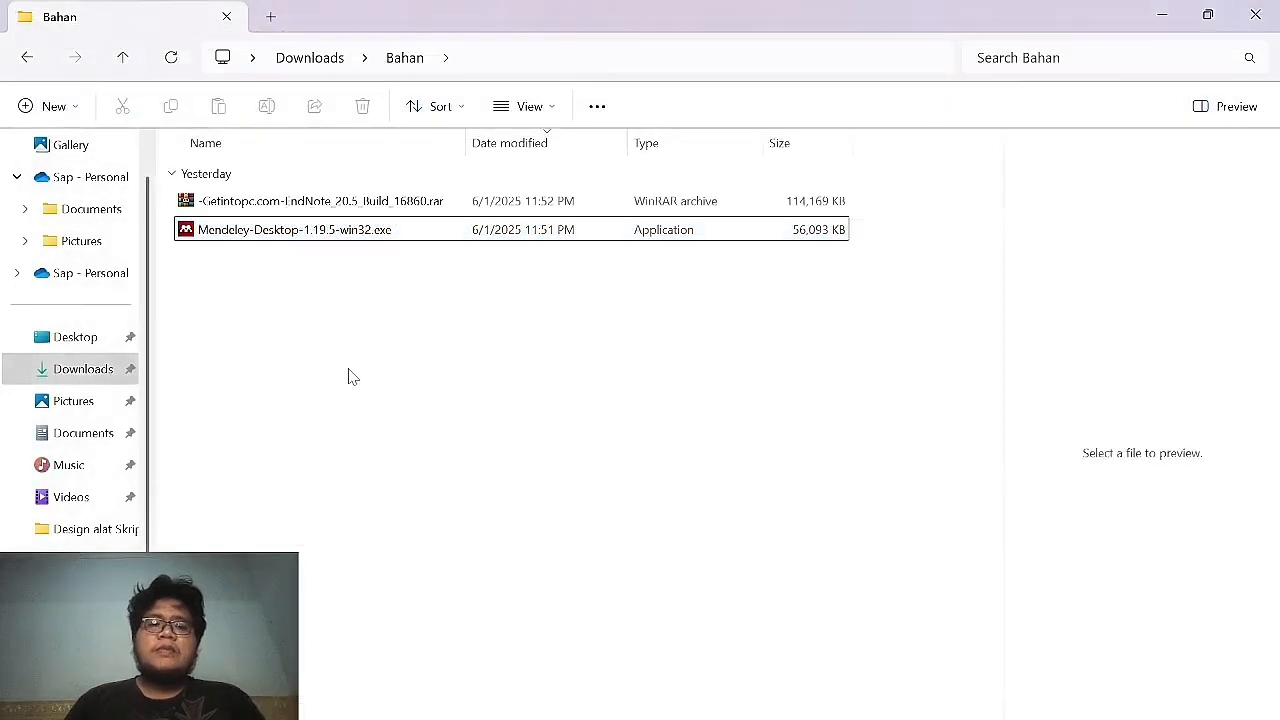
pyautogui.click(398, 199)
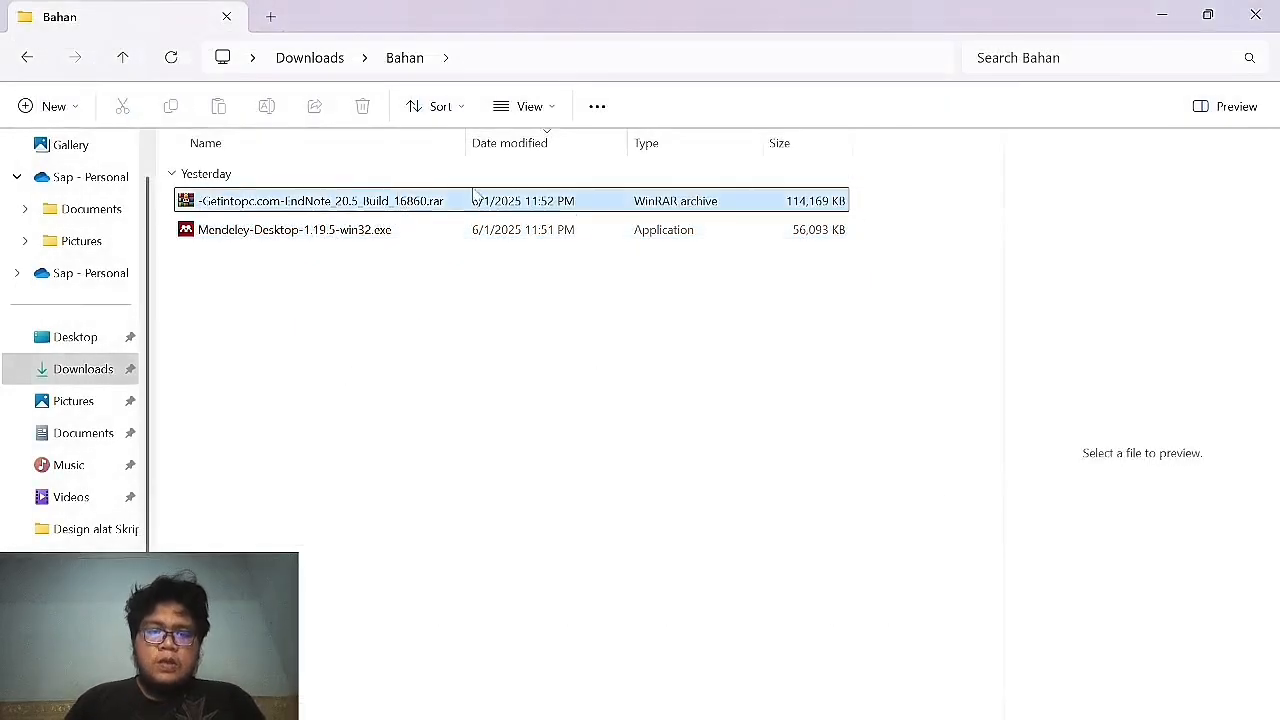
pyautogui.click(651, 574)
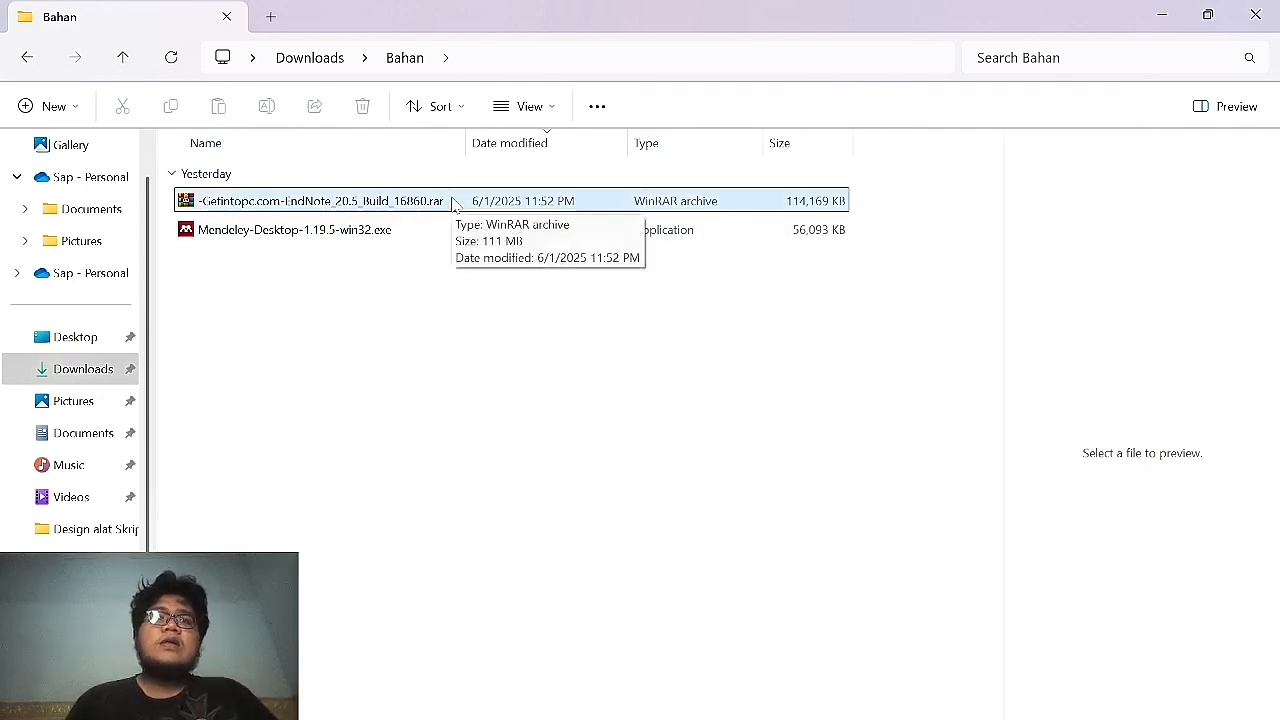
# Extract the EndNote 20.5 RAR archive into its own folder with WinRAR, entering the archive password.
pyautogui.rightClick(455, 206)
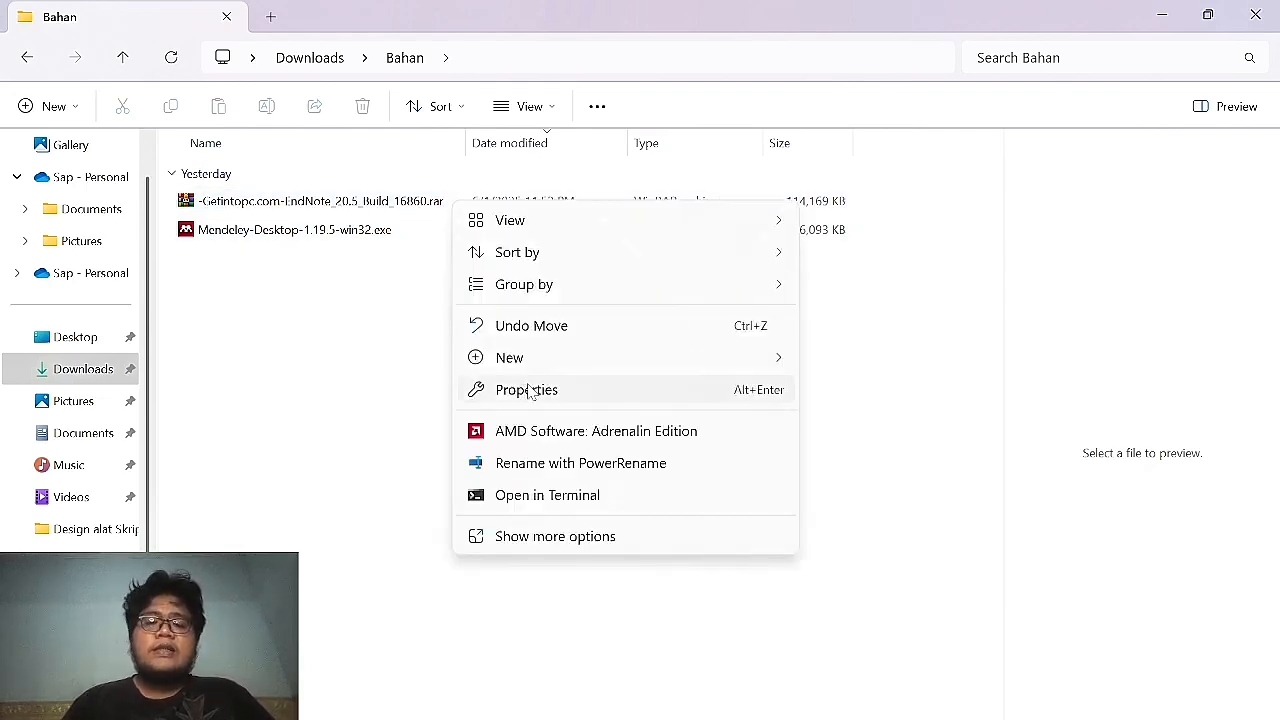
pyautogui.click(580, 534)
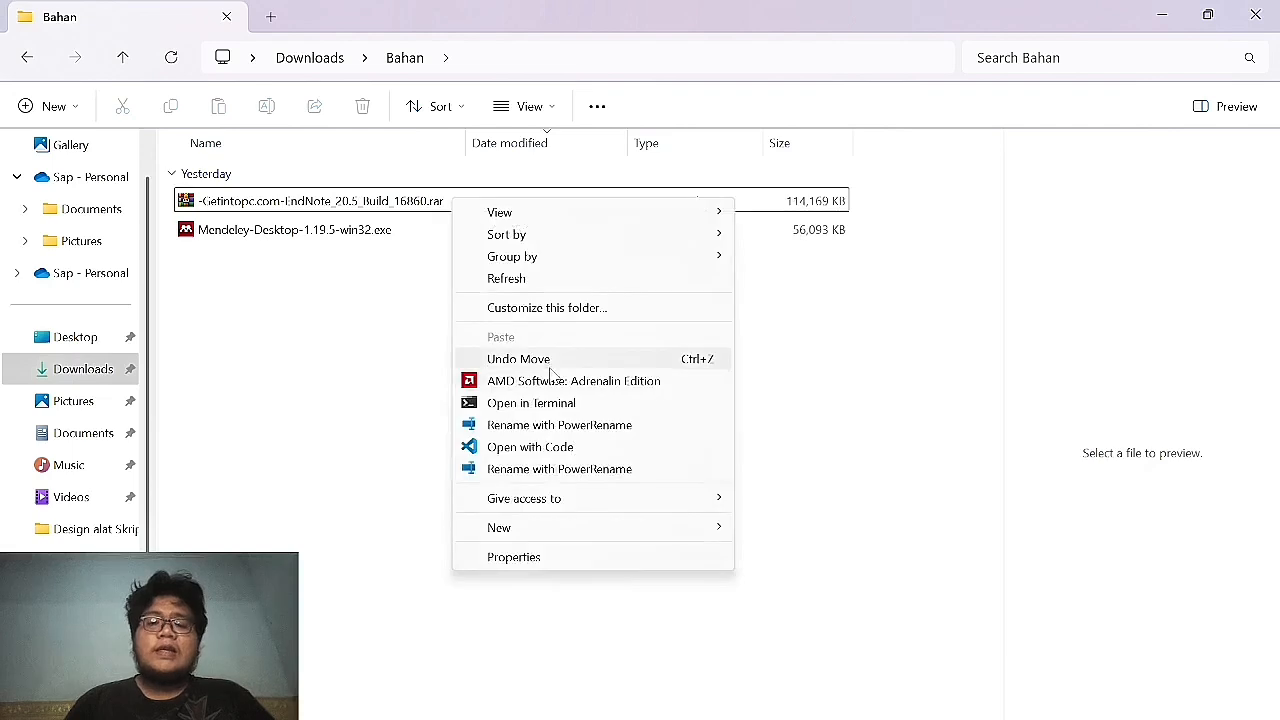
pyautogui.click(348, 302)
pyautogui.click(273, 199)
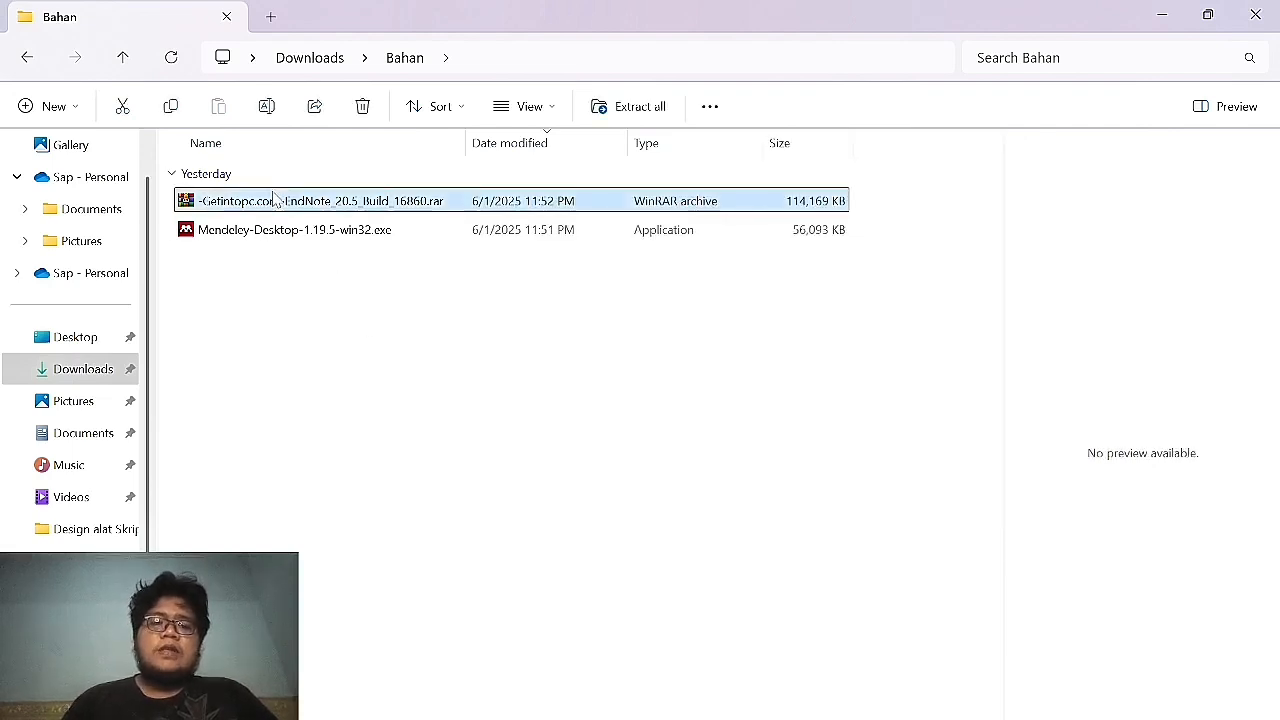
pyautogui.rightClick(274, 196)
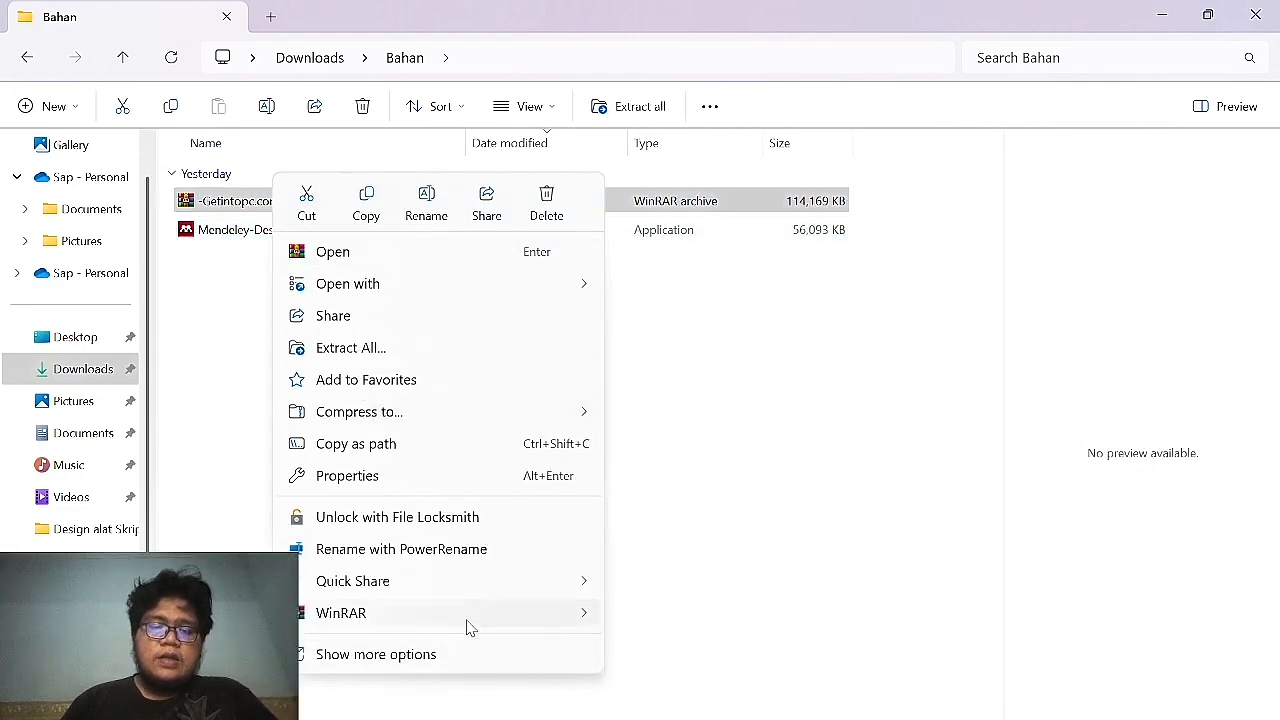
pyautogui.moveTo(466, 622)
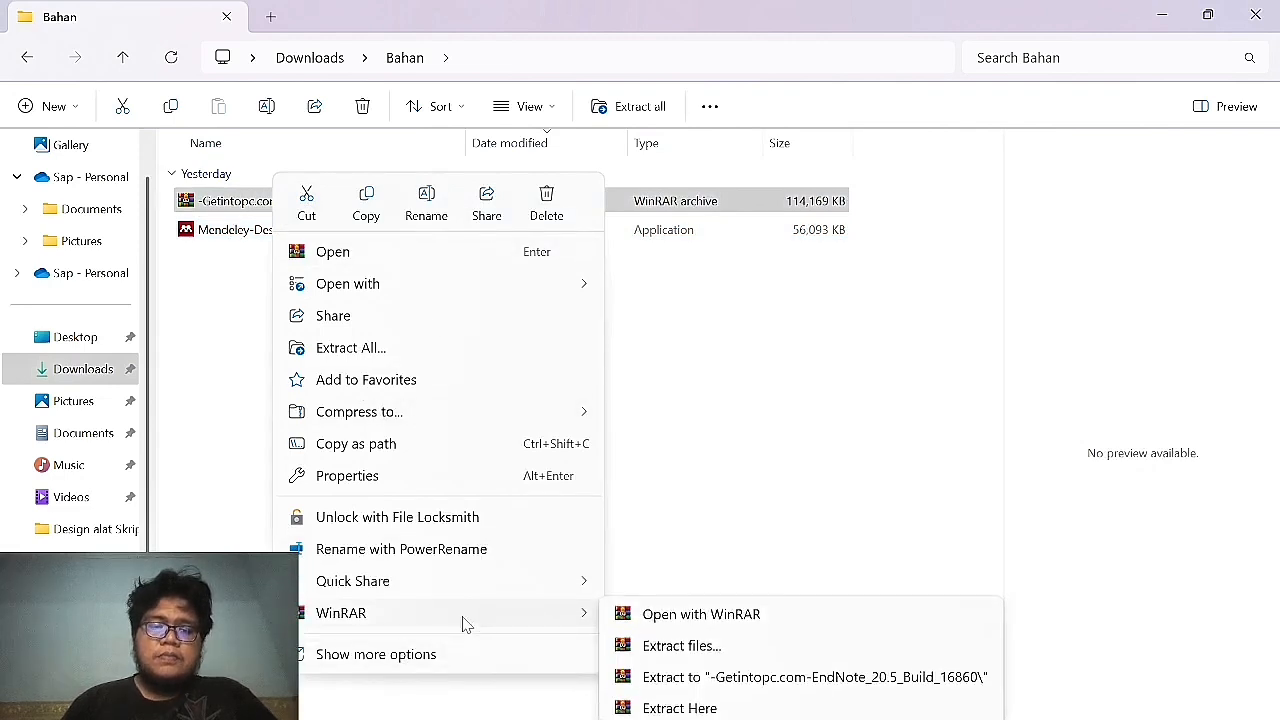
pyautogui.click(692, 679)
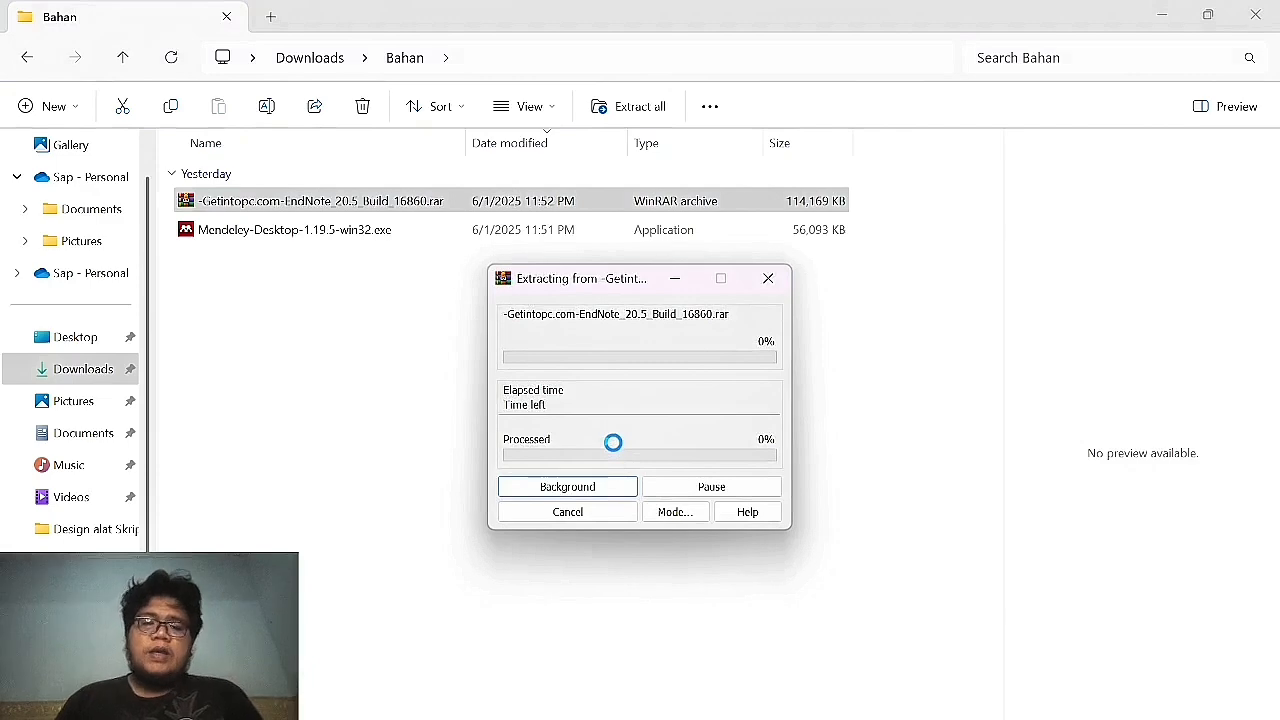
pyautogui.write('123')
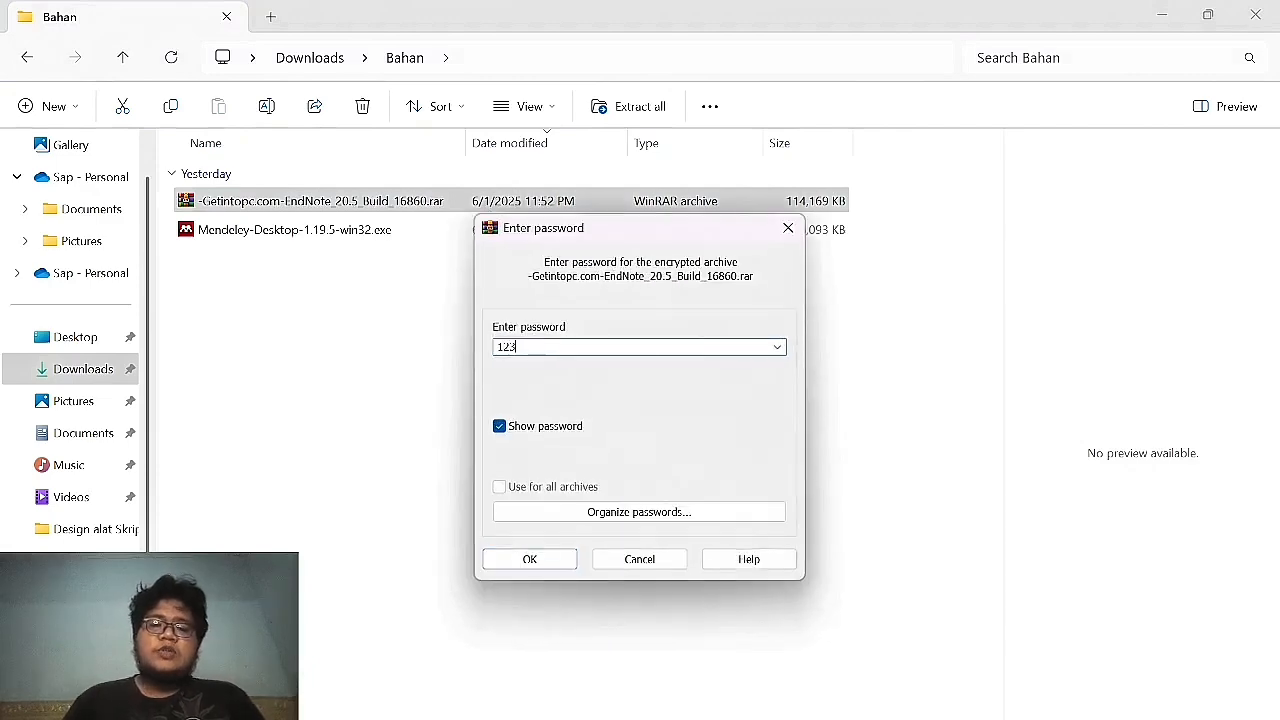
pyautogui.press('Return')
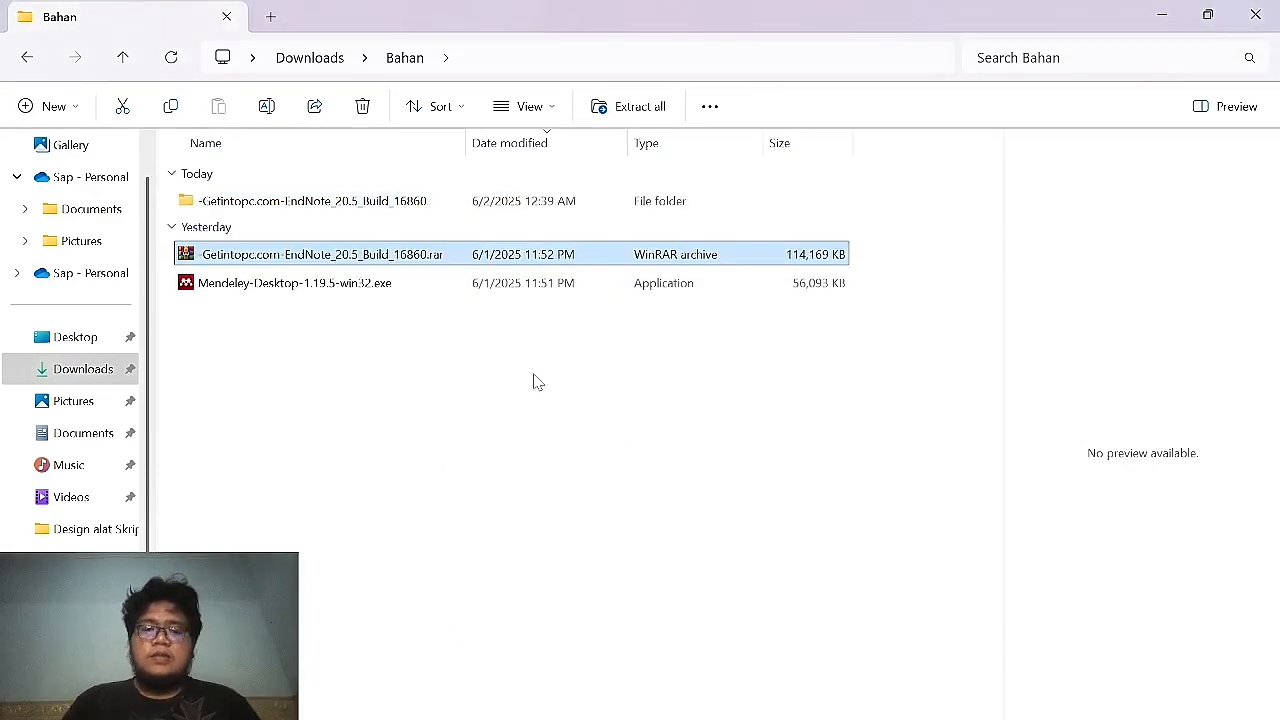
# Open EndNote_20.5_Build_16860, read Readme.txt's note about choosing the trial option, then select Setup.exe.
pyautogui.doubleClick(364, 210)
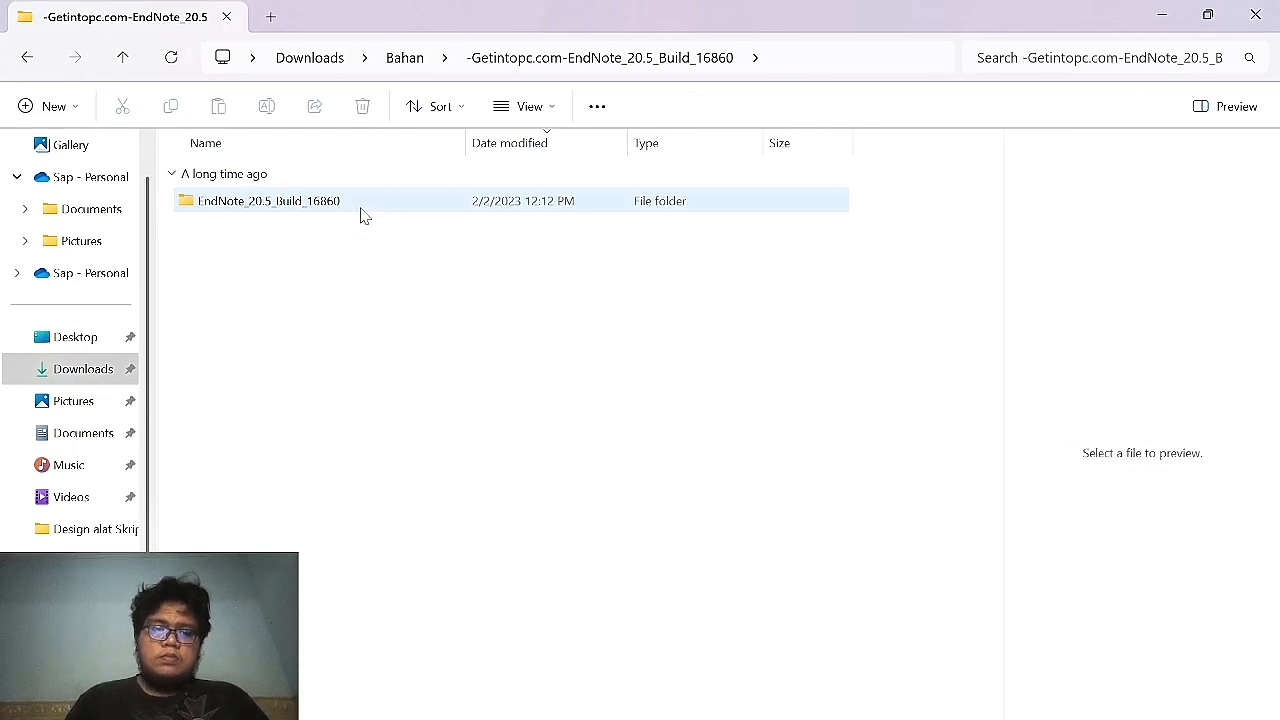
pyautogui.doubleClick(364, 210)
pyautogui.press('Down')
pyautogui.press('Down')
pyautogui.press('Up')
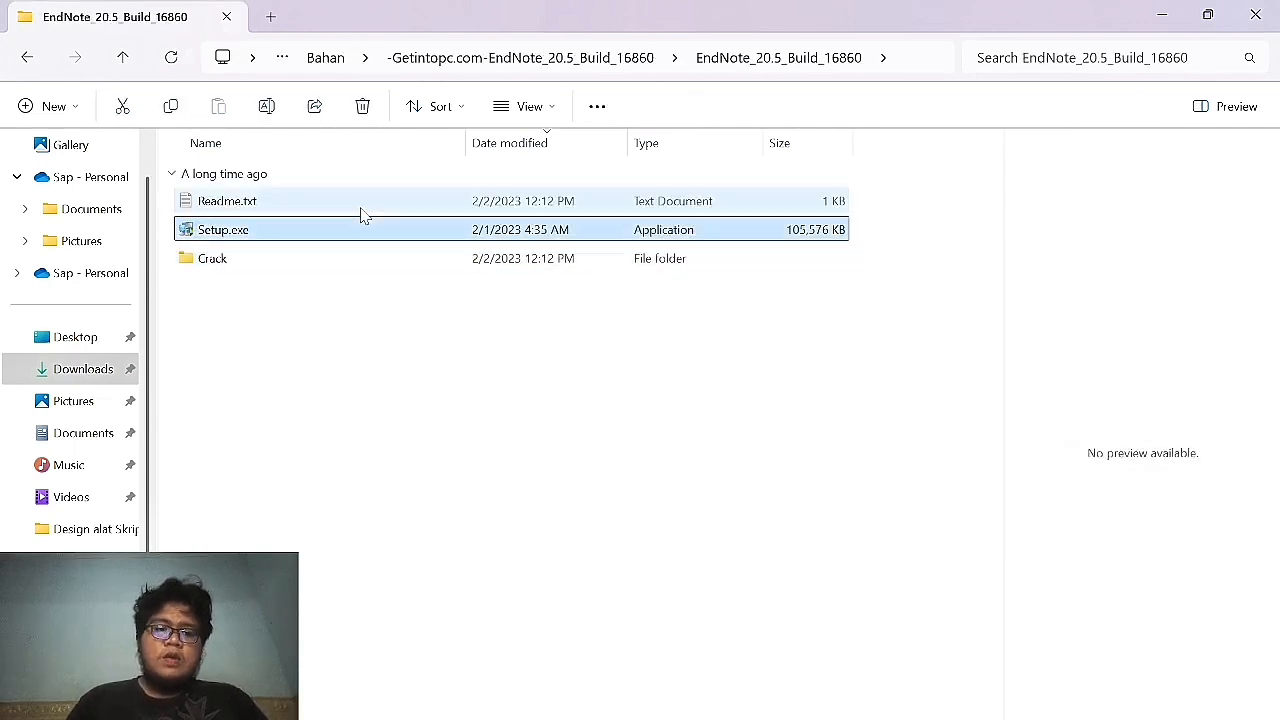
pyautogui.doubleClick(364, 205)
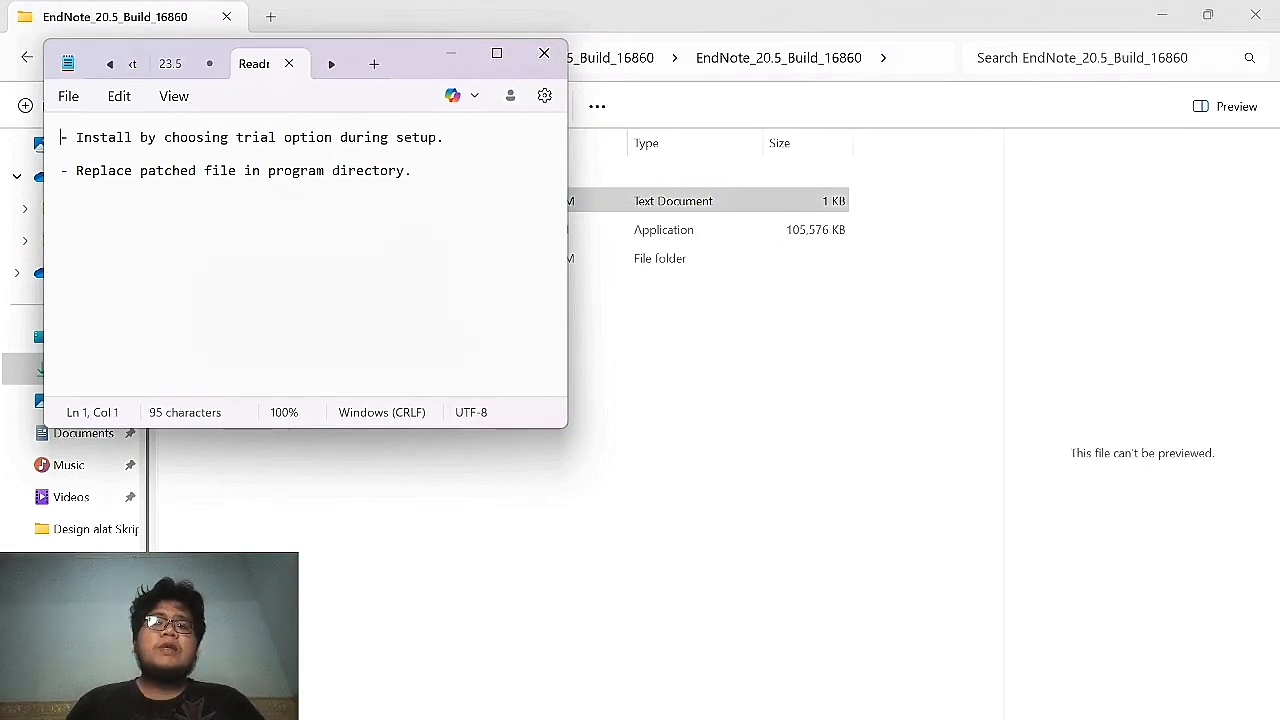
pyautogui.moveTo(77, 138); pyautogui.dragTo(62, 169)
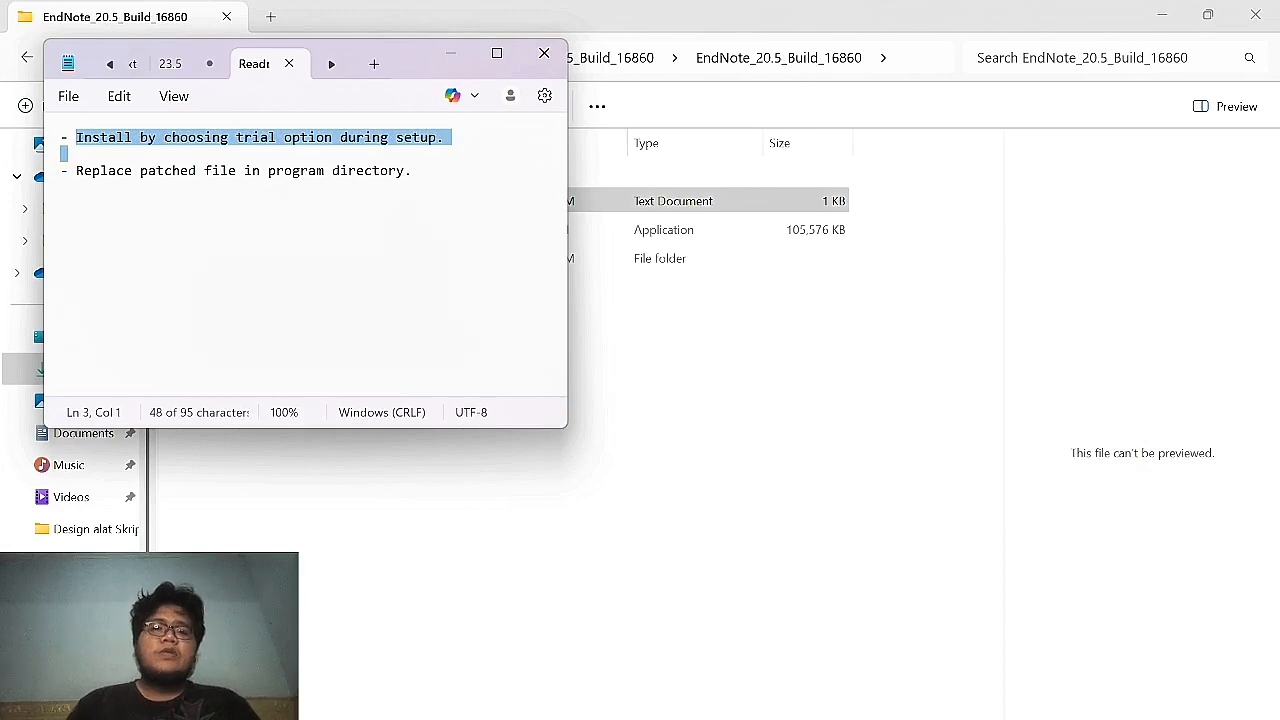
pyautogui.click(880, 480)
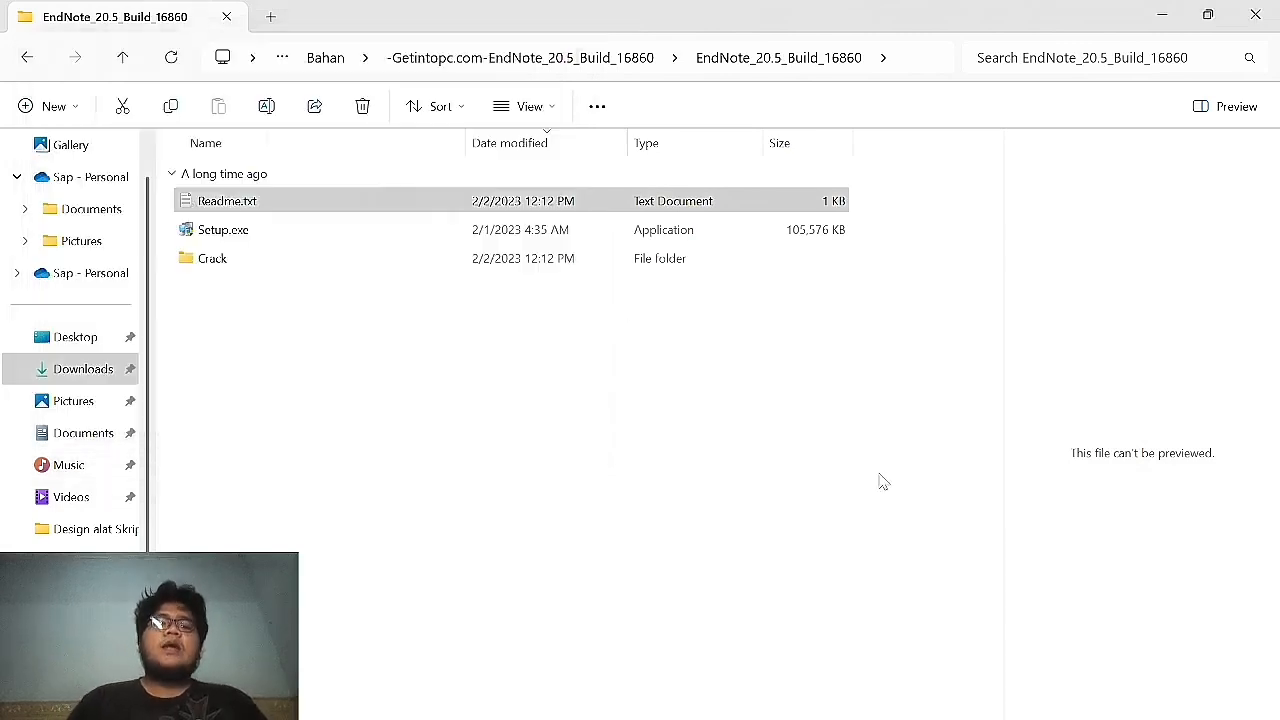
pyautogui.click(282, 231)
# Install EndNote 20.5 as a 30-day free trial, accepting the license, Typical type and default folder.
pyautogui.doubleClick(282, 231)
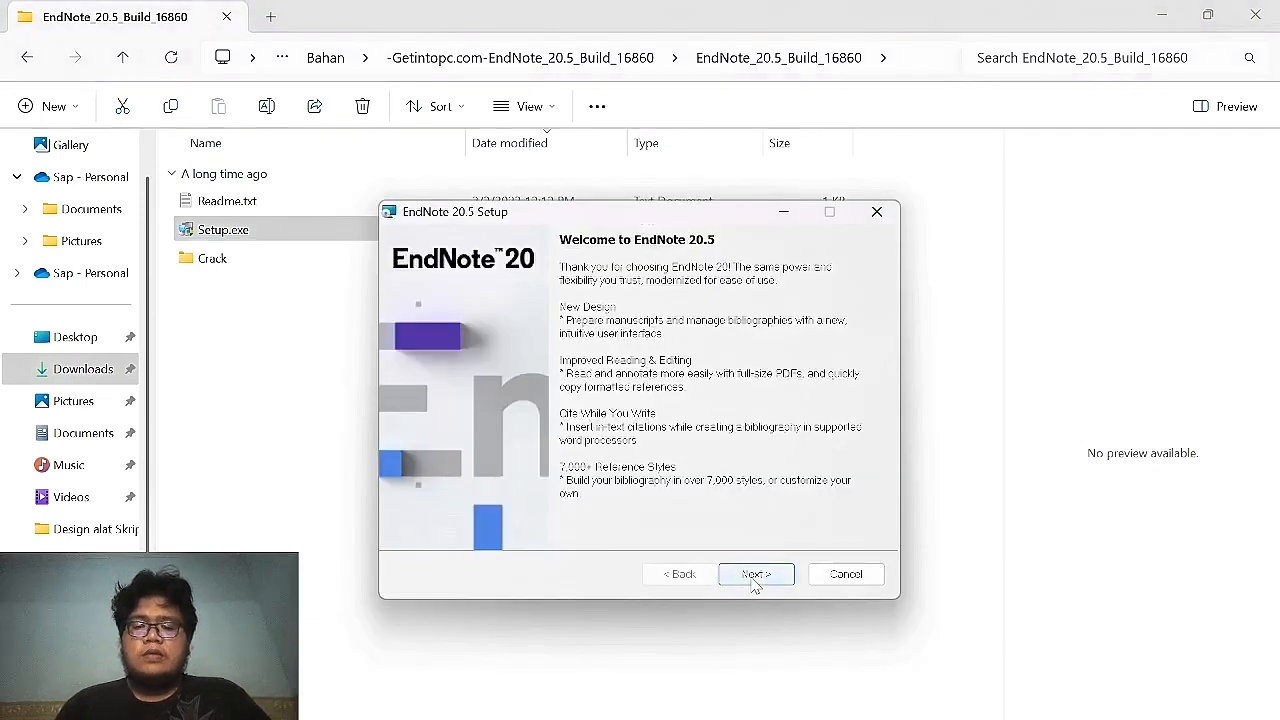
pyautogui.click(755, 577)
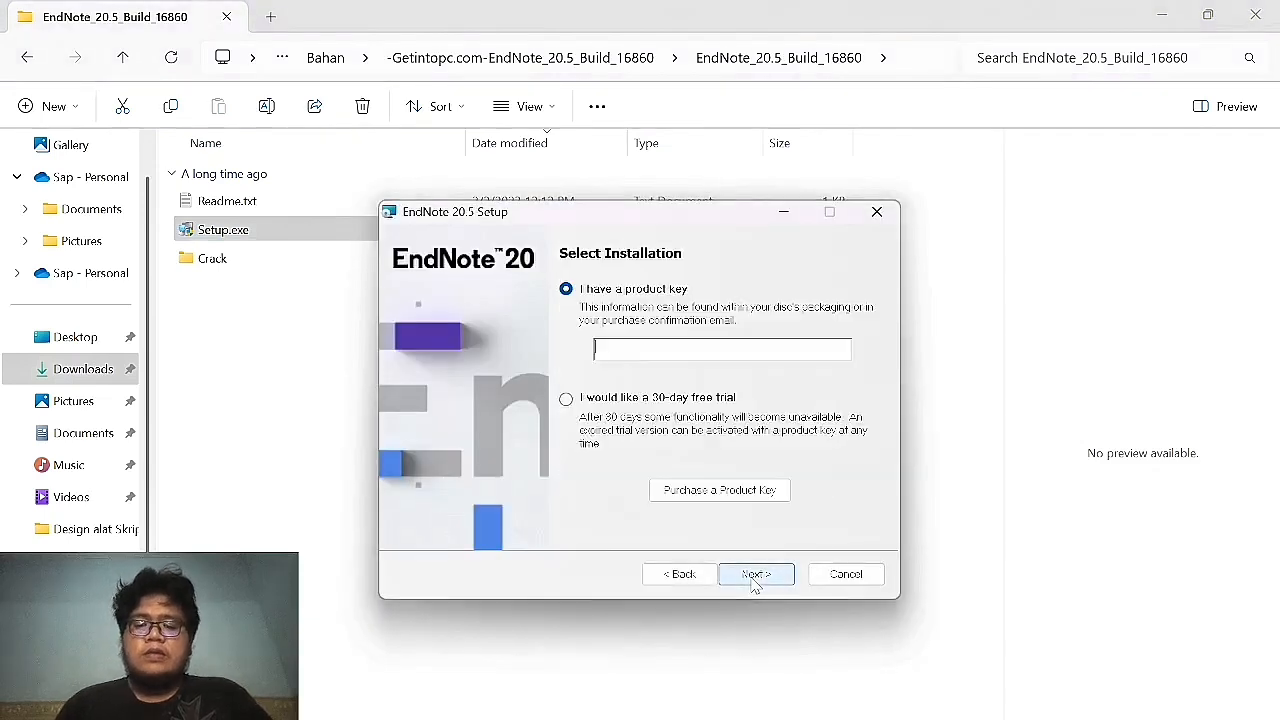
pyautogui.click(566, 399)
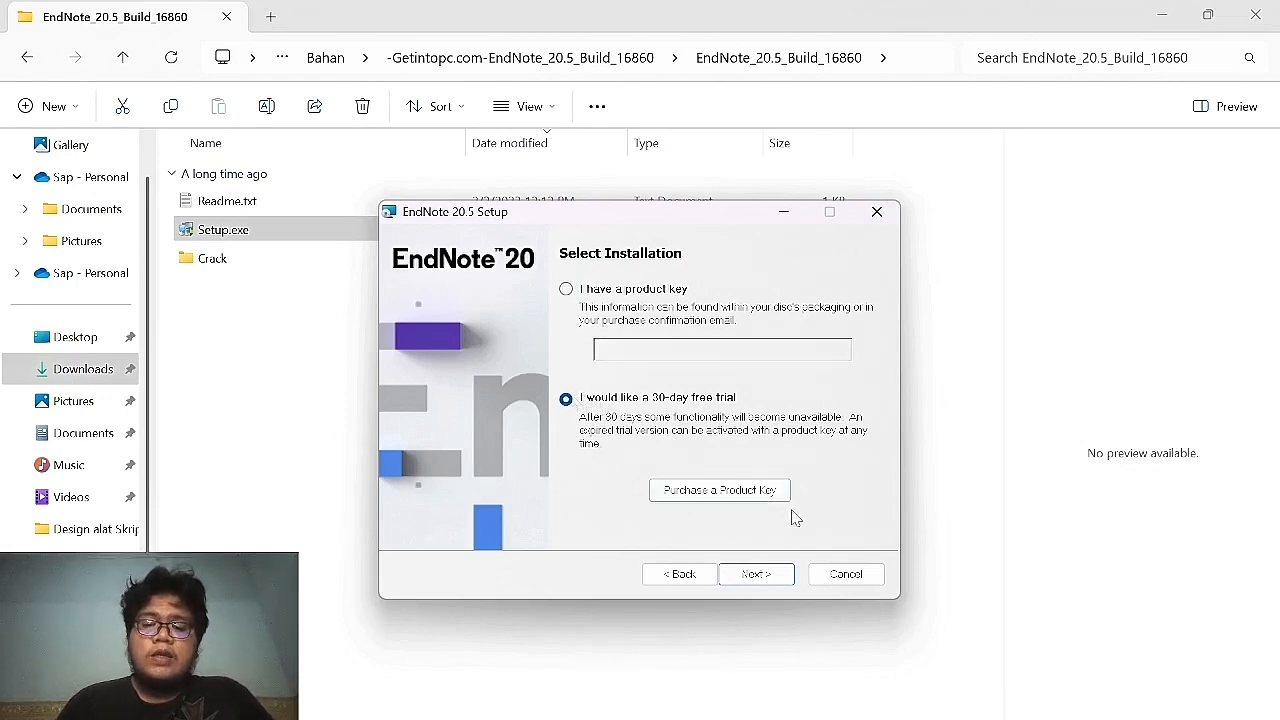
pyautogui.click(772, 580)
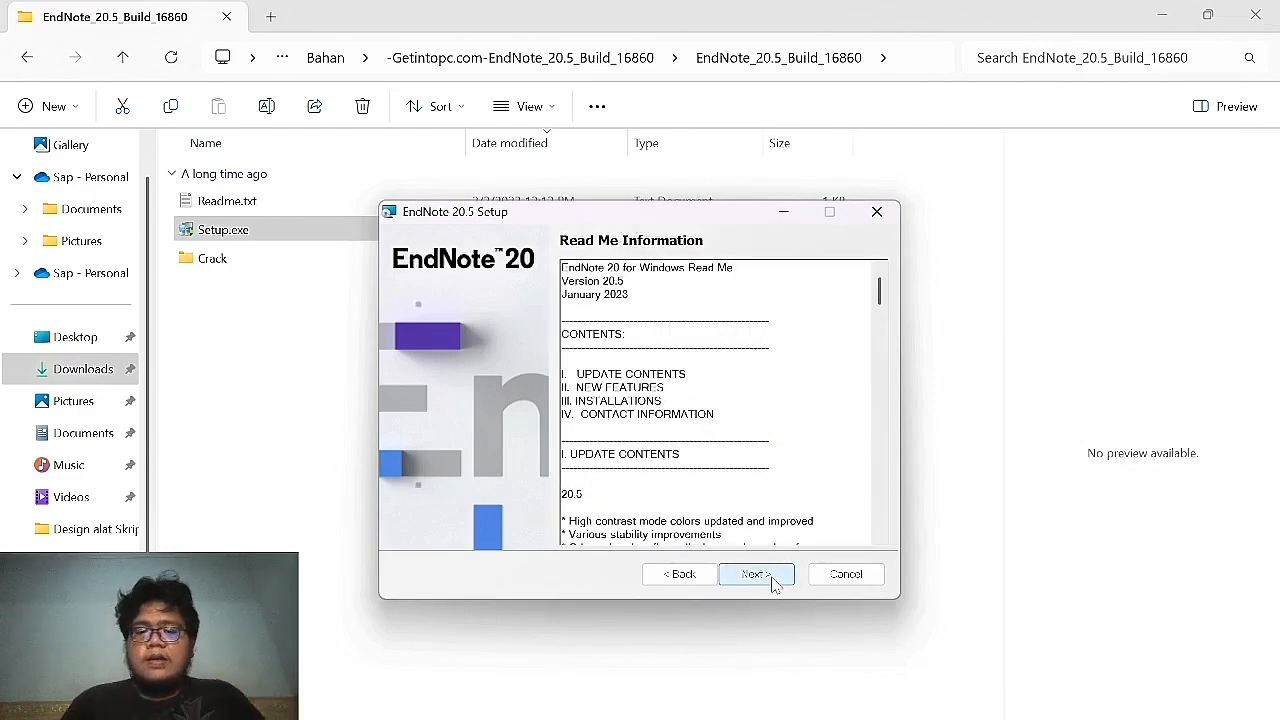
pyautogui.click(772, 580)
pyautogui.click(640, 518)
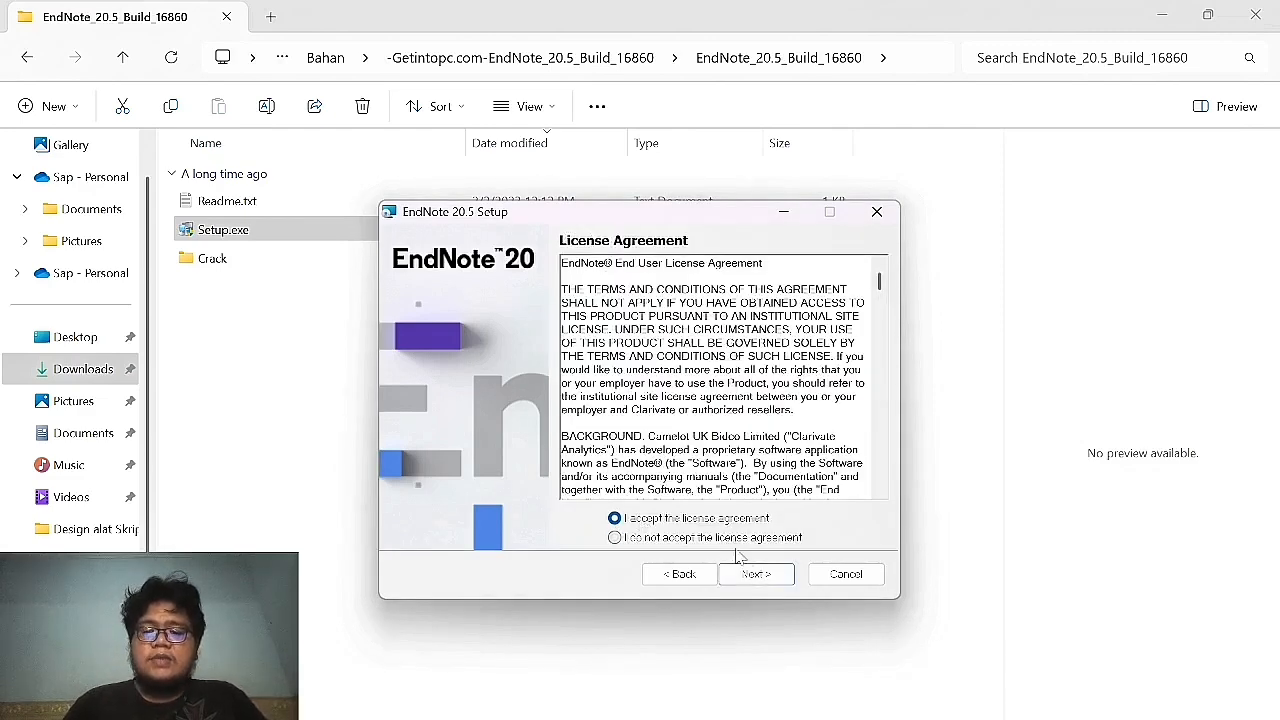
pyautogui.click(760, 577)
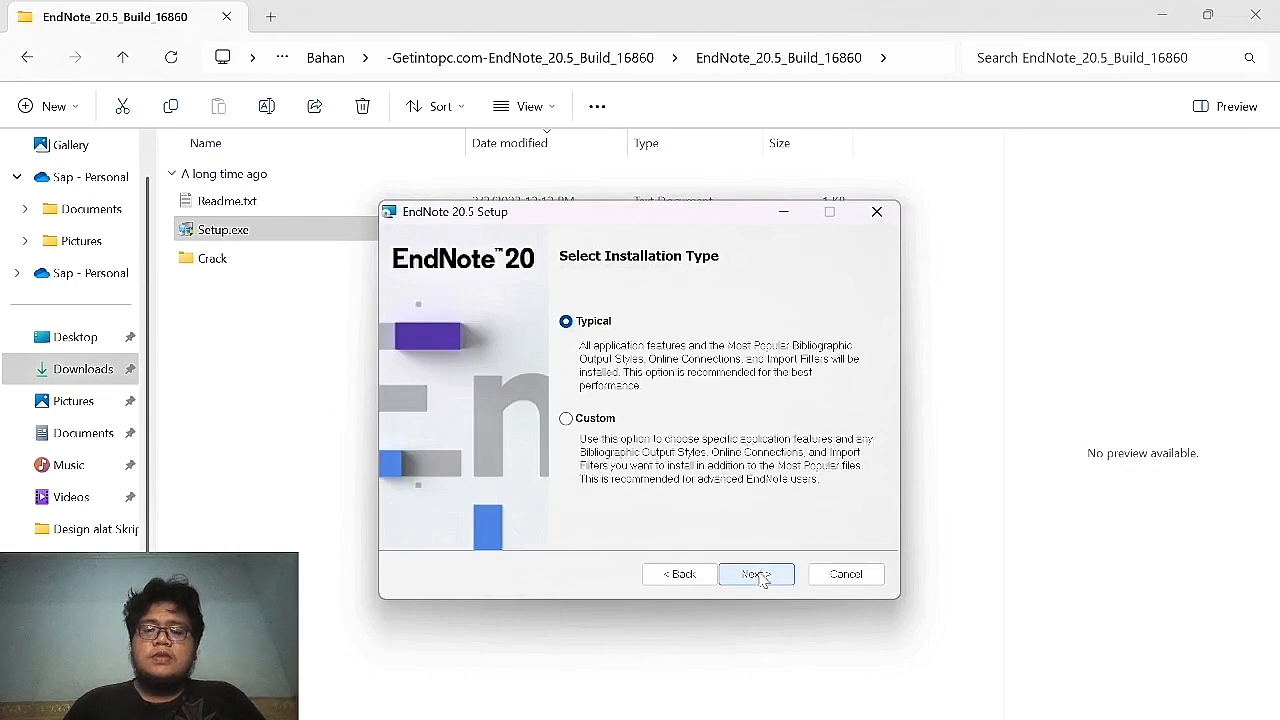
pyautogui.click(766, 579)
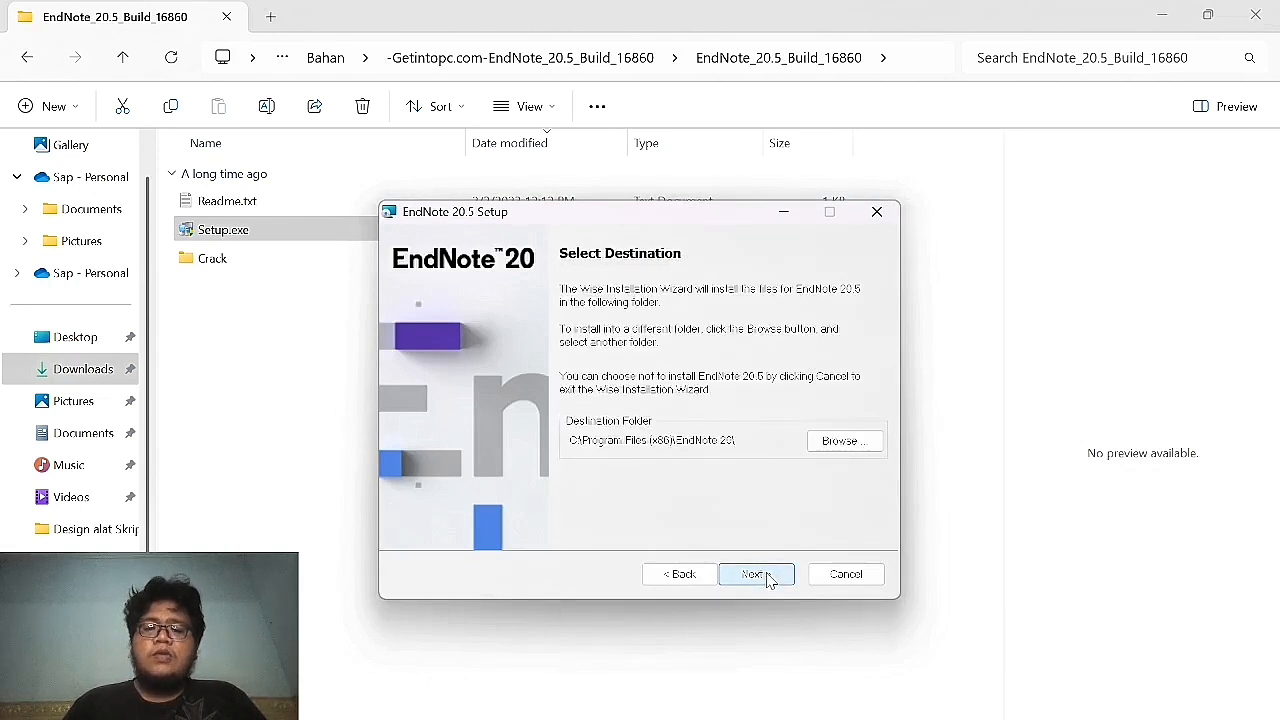
pyautogui.click(768, 580)
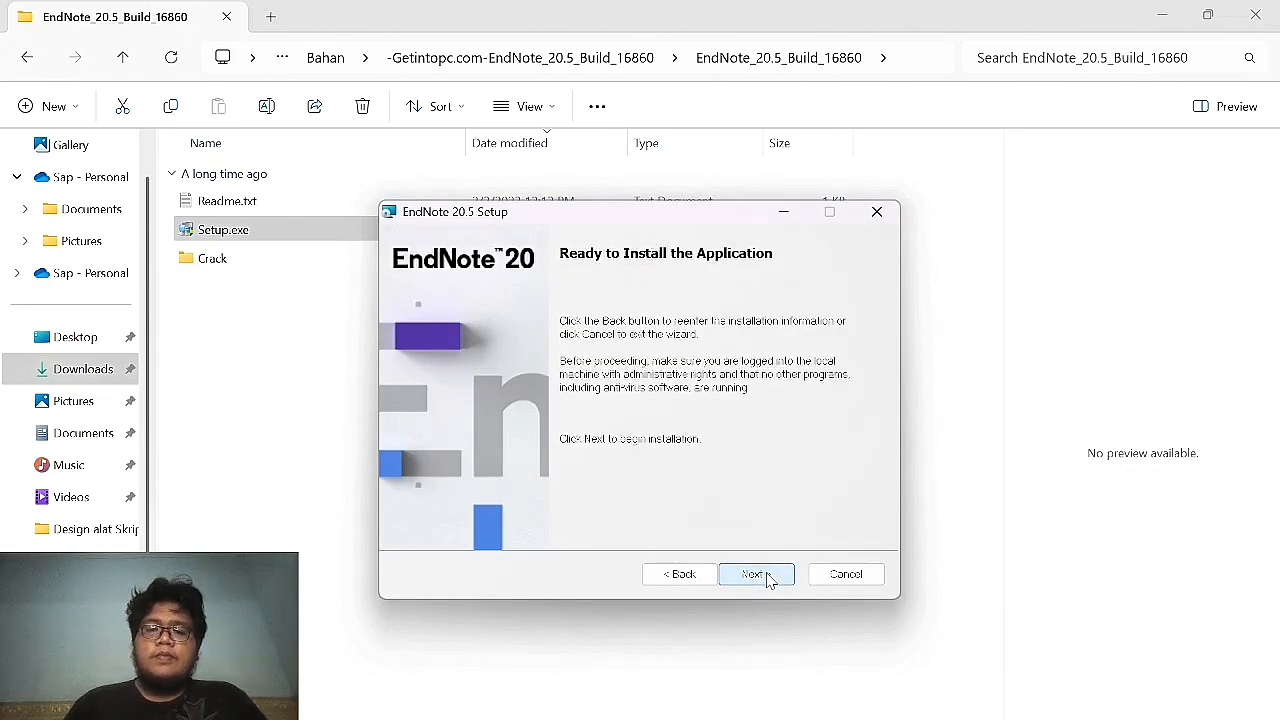
pyautogui.click(767, 578)
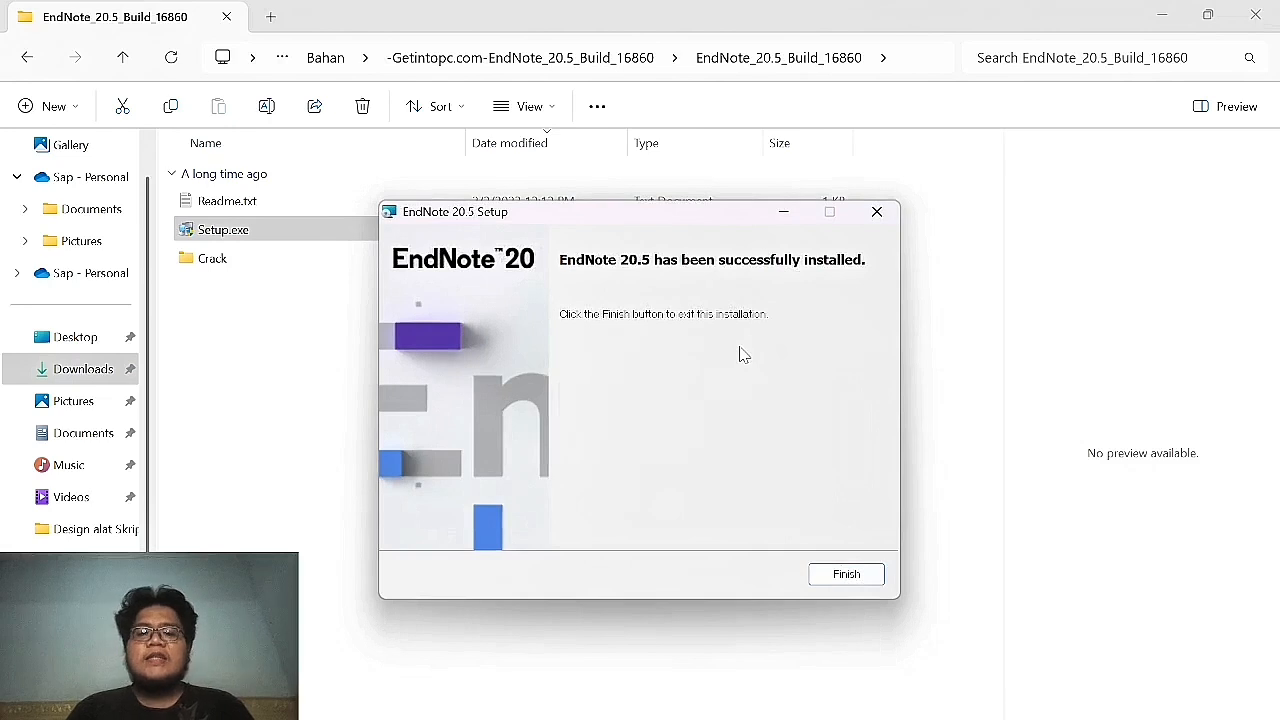
# Close the finished installer and copy EndNote.exe from the Crack folder.
pyautogui.click(834, 578)
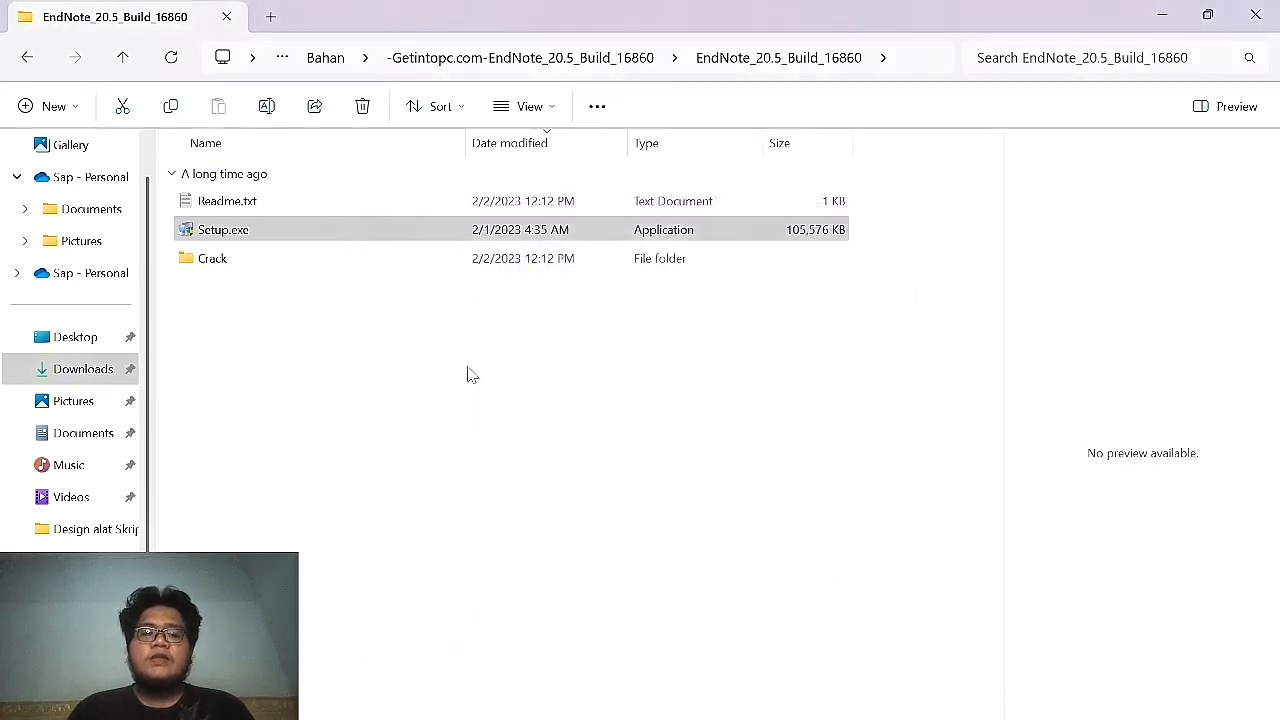
pyautogui.doubleClick(278, 258)
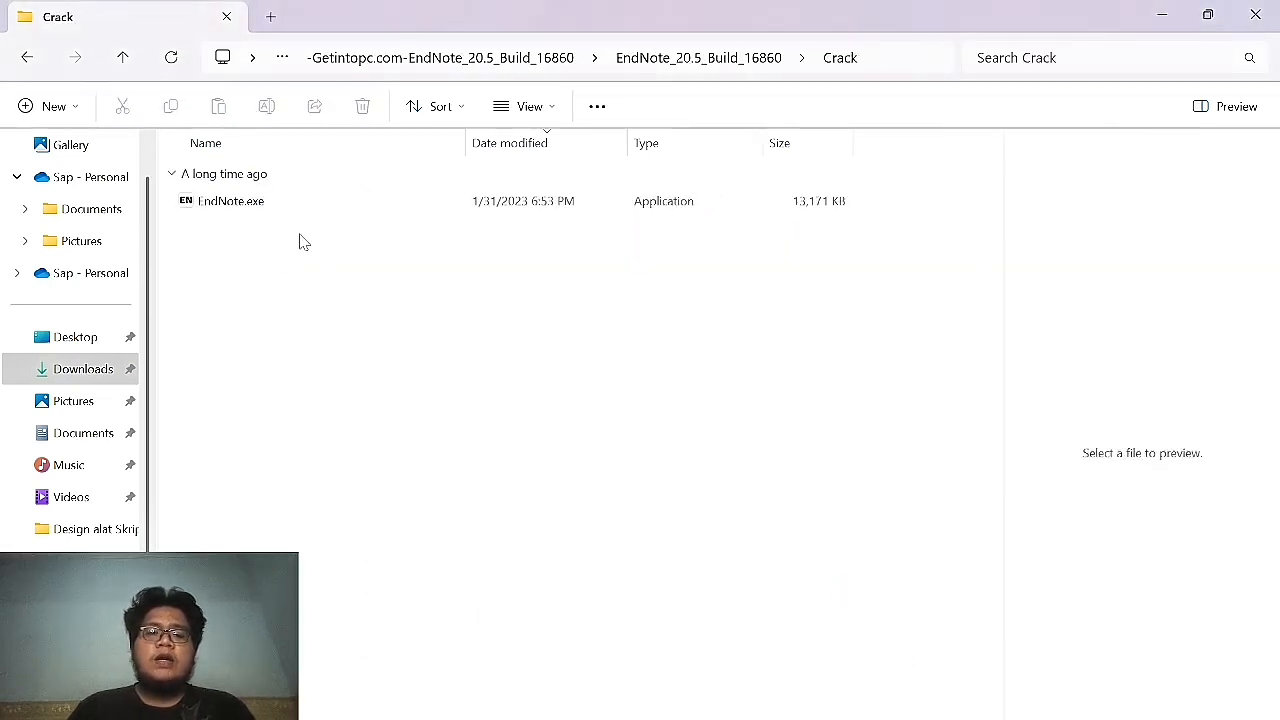
pyautogui.click(366, 205)
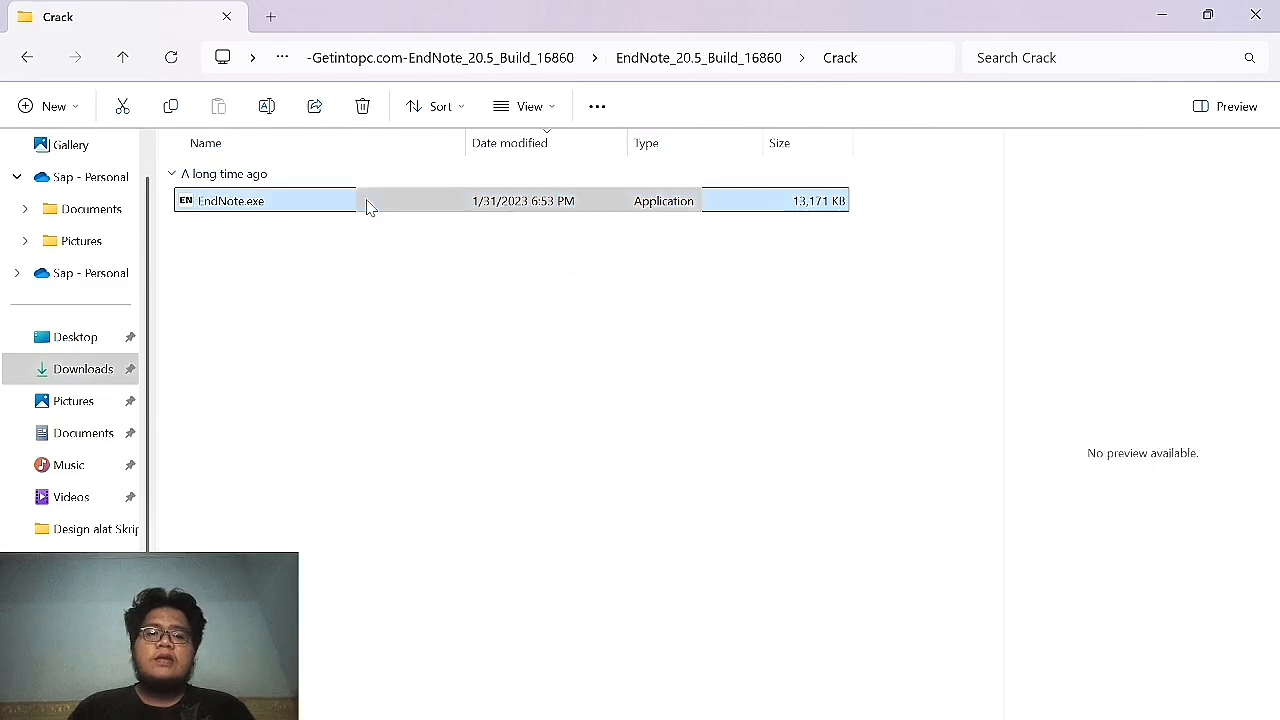
pyautogui.rightClick(366, 205)
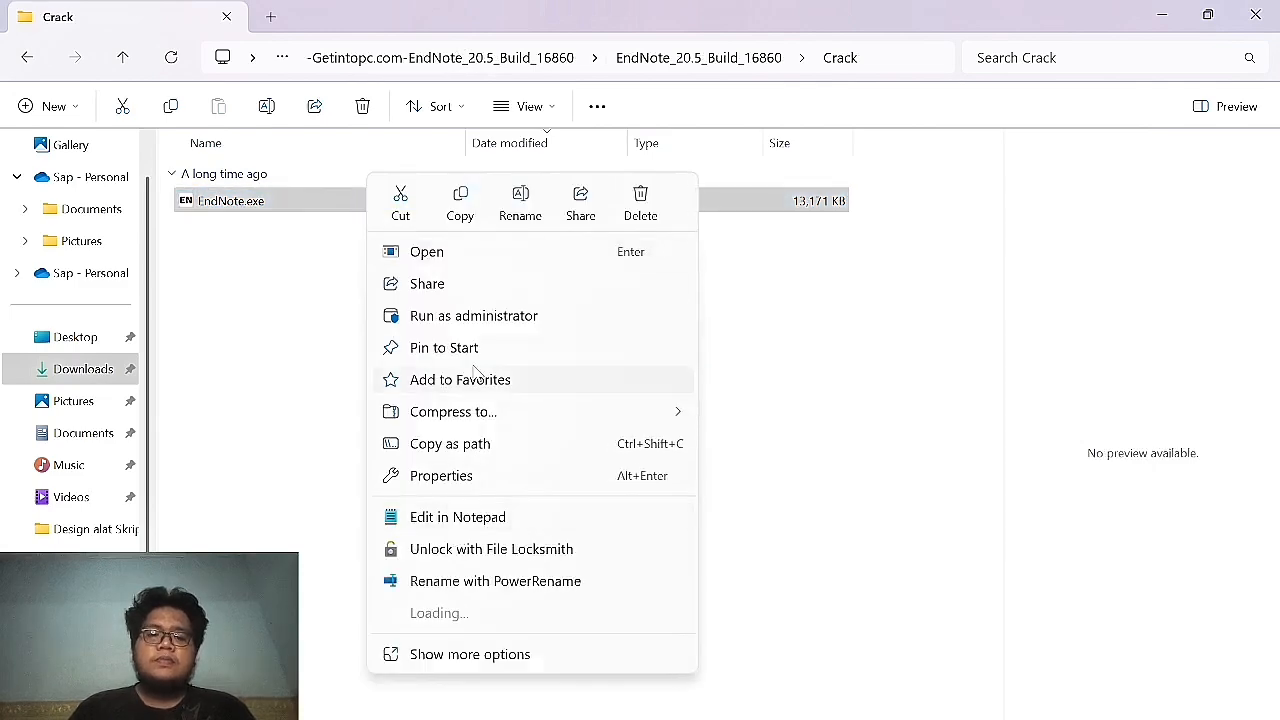
pyautogui.click(460, 204)
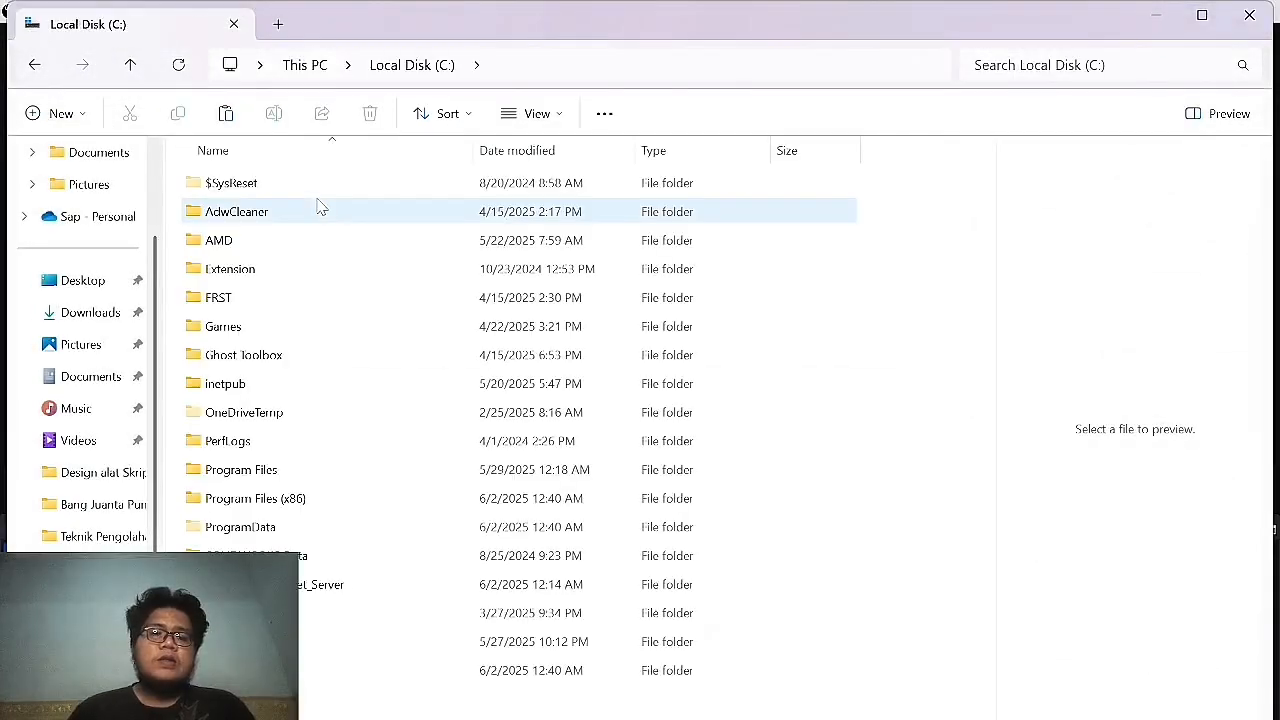
# Paste EndNote.exe into Program Files (x86)\EndNote 20, replacing the existing file with administrator permission.
pyautogui.press('Down')
pyautogui.press('Down')
pyautogui.press('Down')
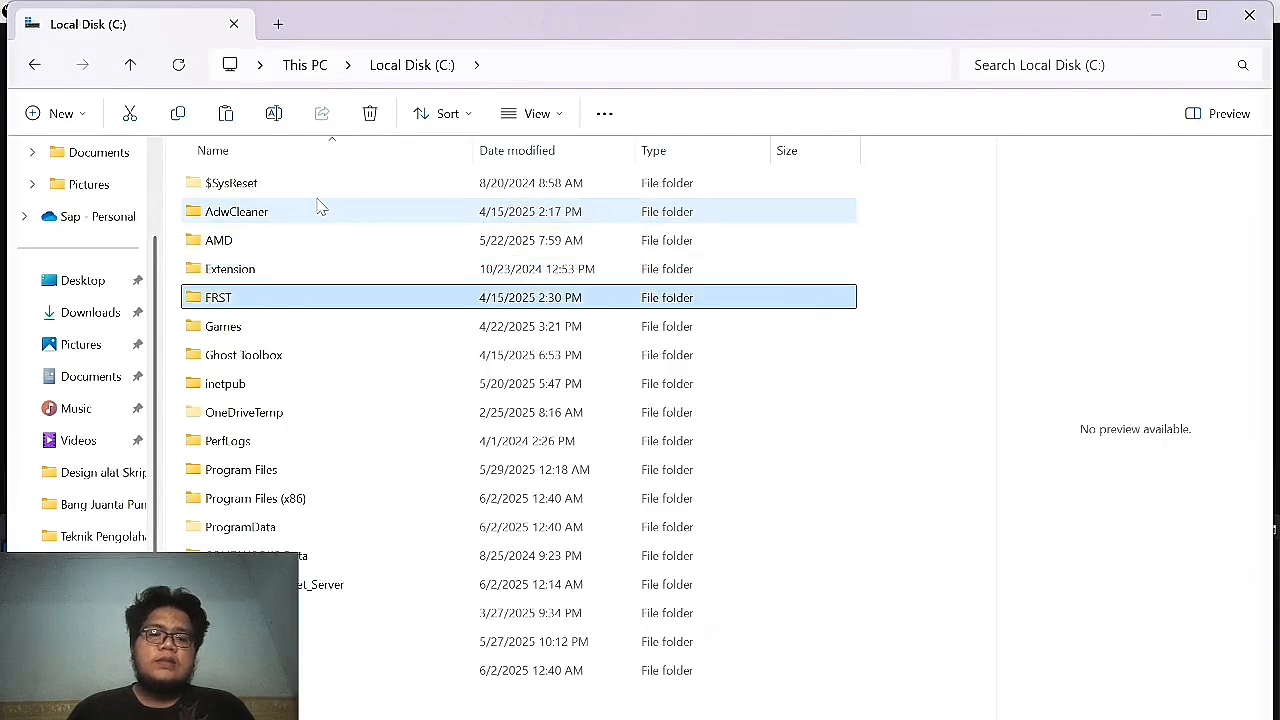
pyautogui.press('Down')
pyautogui.press('Down')
pyautogui.press('Down')
pyautogui.press('Down')
pyautogui.press('Down')
pyautogui.press('Down')
pyautogui.press('Down')
pyautogui.press('Return')
pyautogui.click(318, 211)
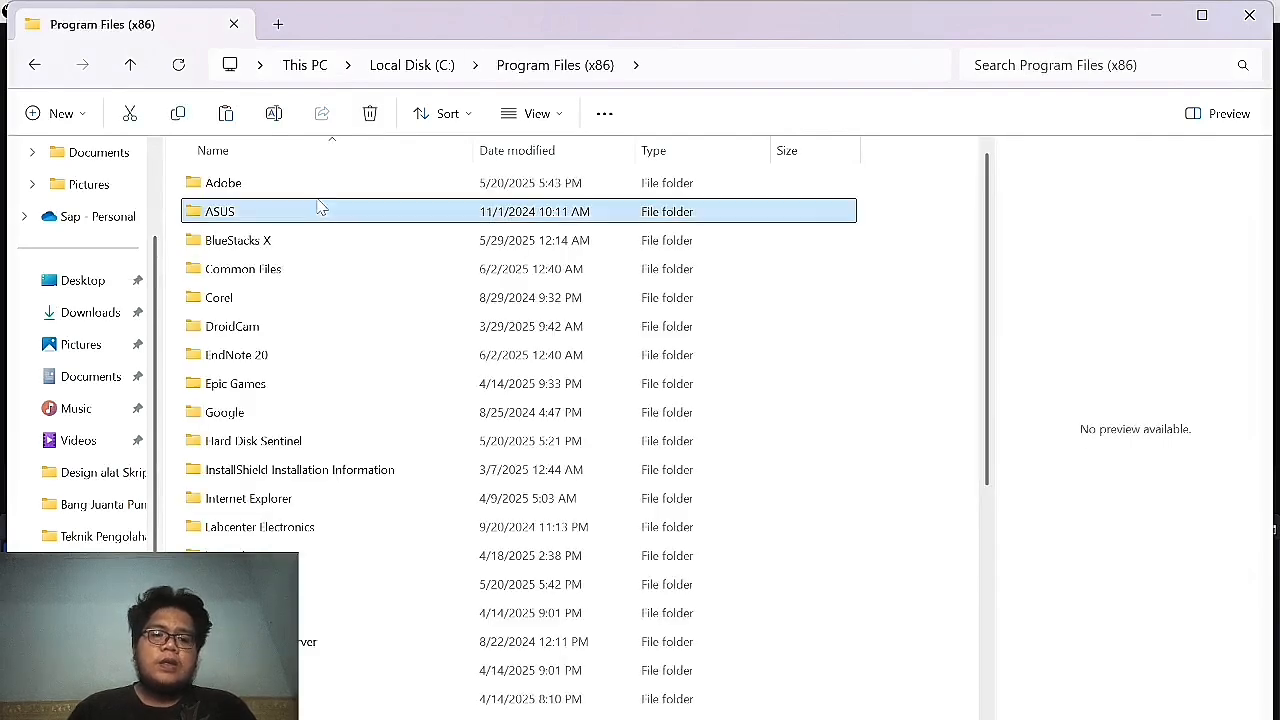
pyautogui.press('Down')
pyautogui.press('Down')
pyautogui.press('Down')
pyautogui.press('Down')
pyautogui.press('Down')
pyautogui.press('Down')
pyautogui.press('Down')
pyautogui.press('Down')
pyautogui.press('Down')
pyautogui.press('Down')
pyautogui.press('Down')
pyautogui.press('Down')
pyautogui.press('Down')
pyautogui.press('Down')
pyautogui.press('Down')
pyautogui.press('Down')
pyautogui.press('Down')
pyautogui.press('Down')
pyautogui.press('Down')
pyautogui.press('Down')
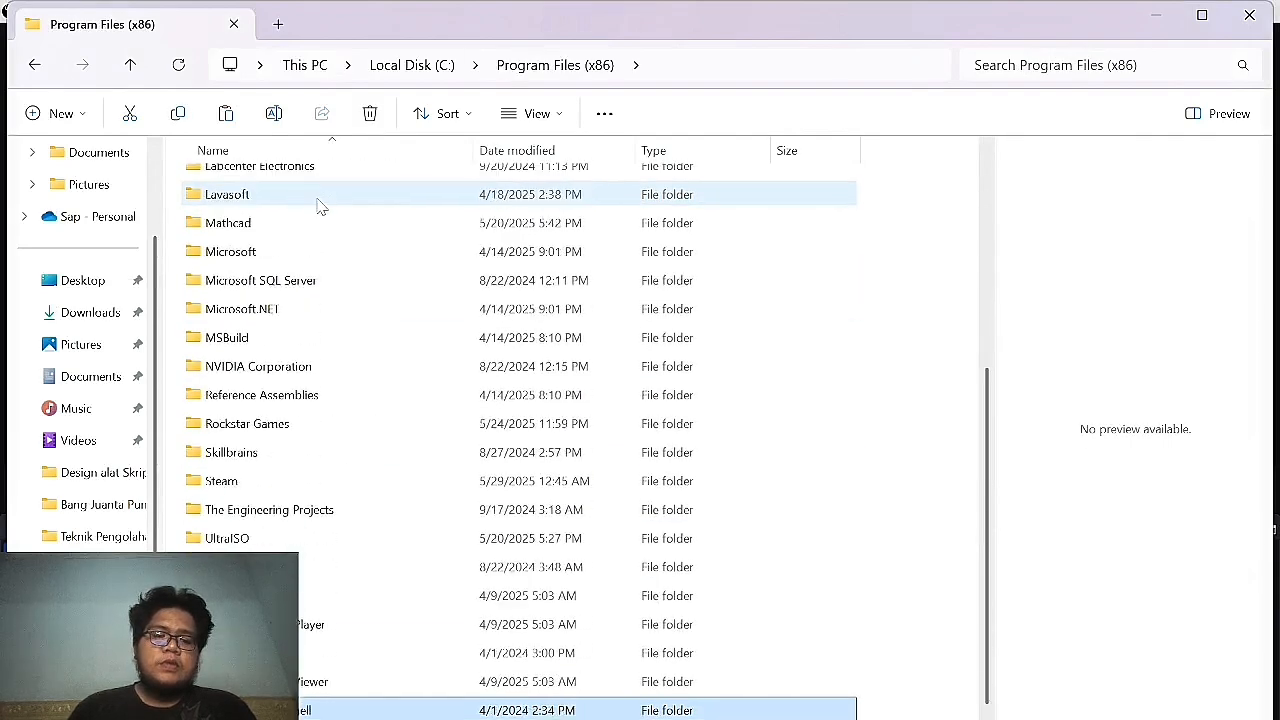
pyautogui.press('Up')
pyautogui.press('Up')
pyautogui.press('Up')
pyautogui.press('Up')
pyautogui.press('Up')
pyautogui.press('Up')
pyautogui.press('Up')
pyautogui.press('Up')
pyautogui.press('Up')
pyautogui.press('Up')
pyautogui.press('Up')
pyautogui.press('Up')
pyautogui.press('Up')
pyautogui.press('Up')
pyautogui.press('Up')
pyautogui.press('Up')
pyautogui.press('Up')
pyautogui.press('Up')
pyautogui.press('Up')
pyautogui.press('Up')
pyautogui.press('Return')
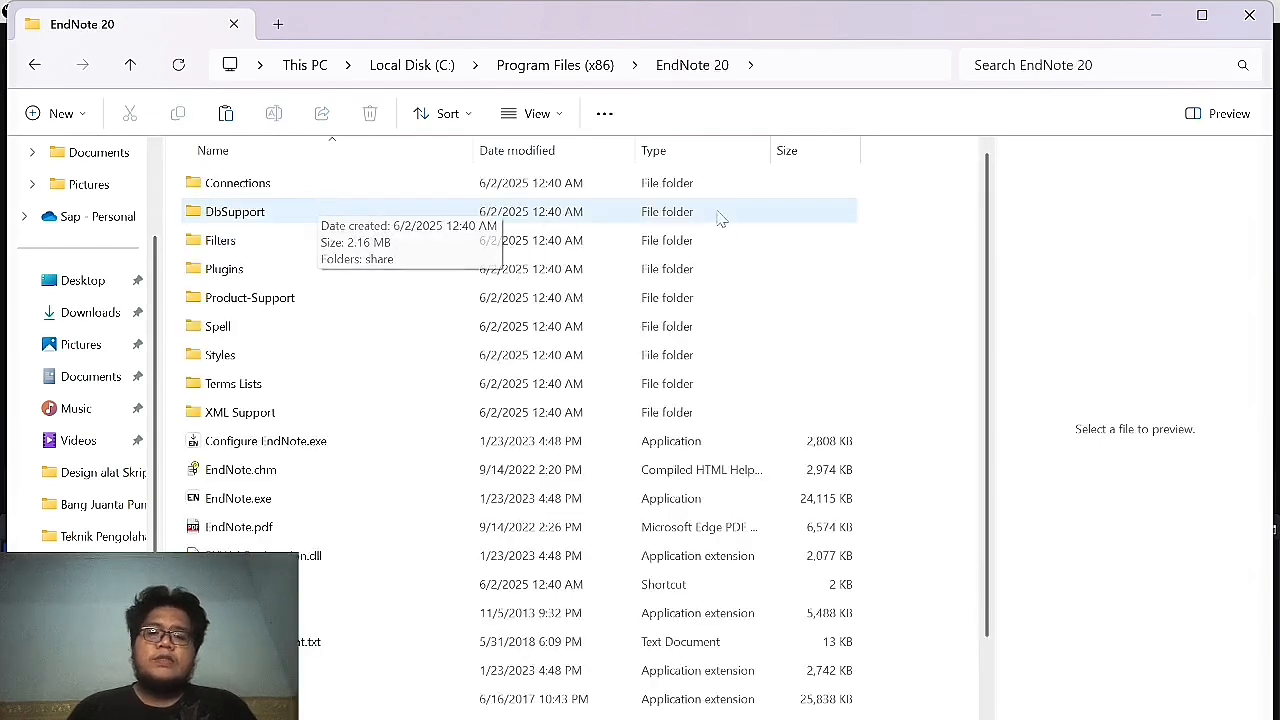
pyautogui.rightClick(901, 243)
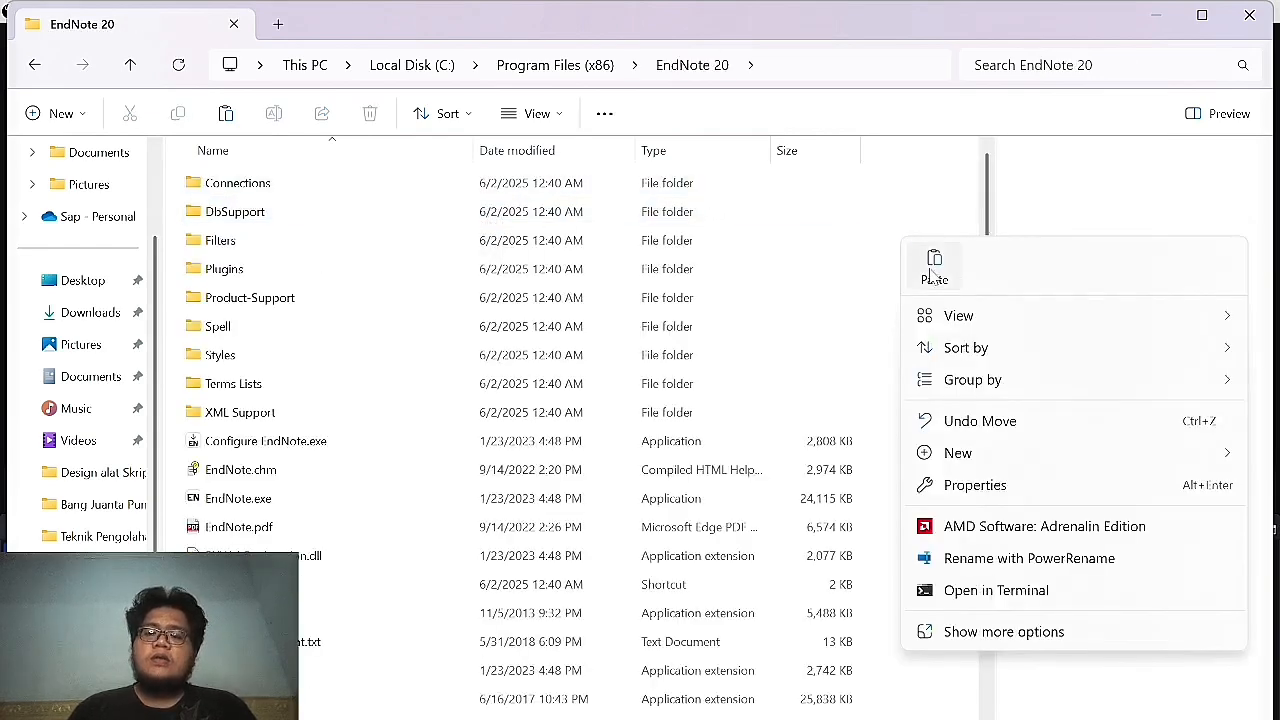
pyautogui.click(933, 266)
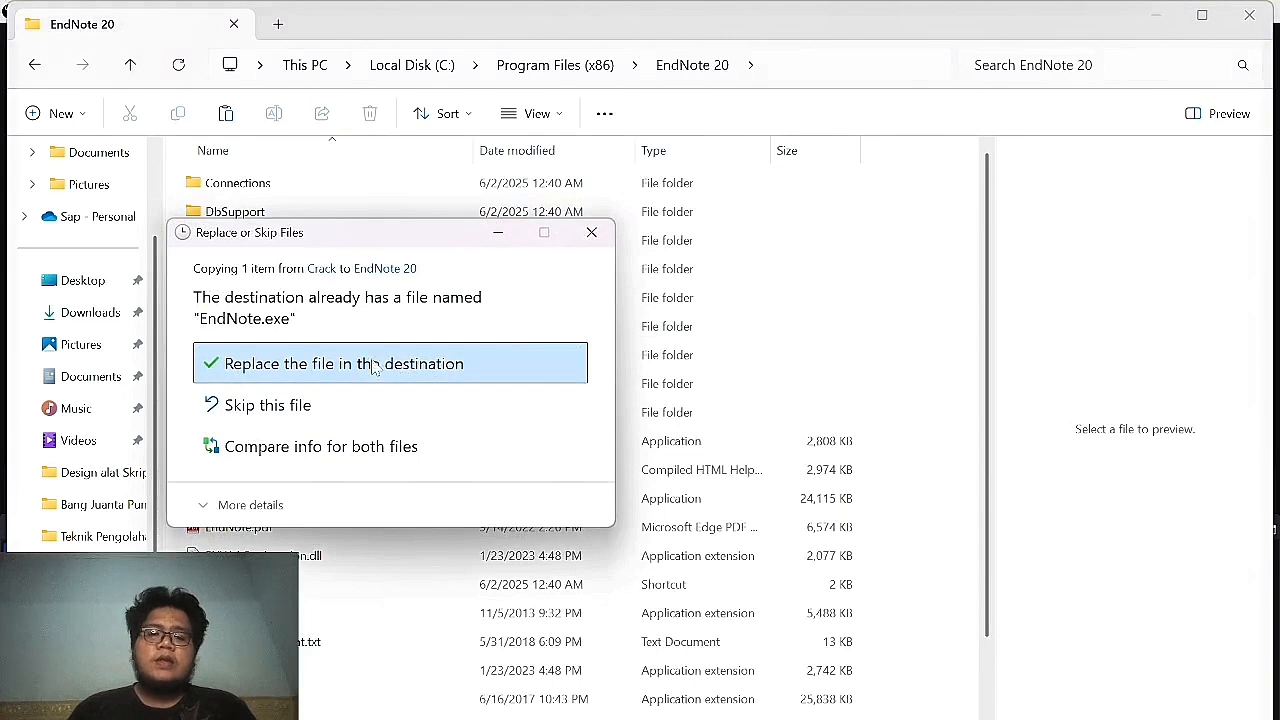
pyautogui.click(378, 372)
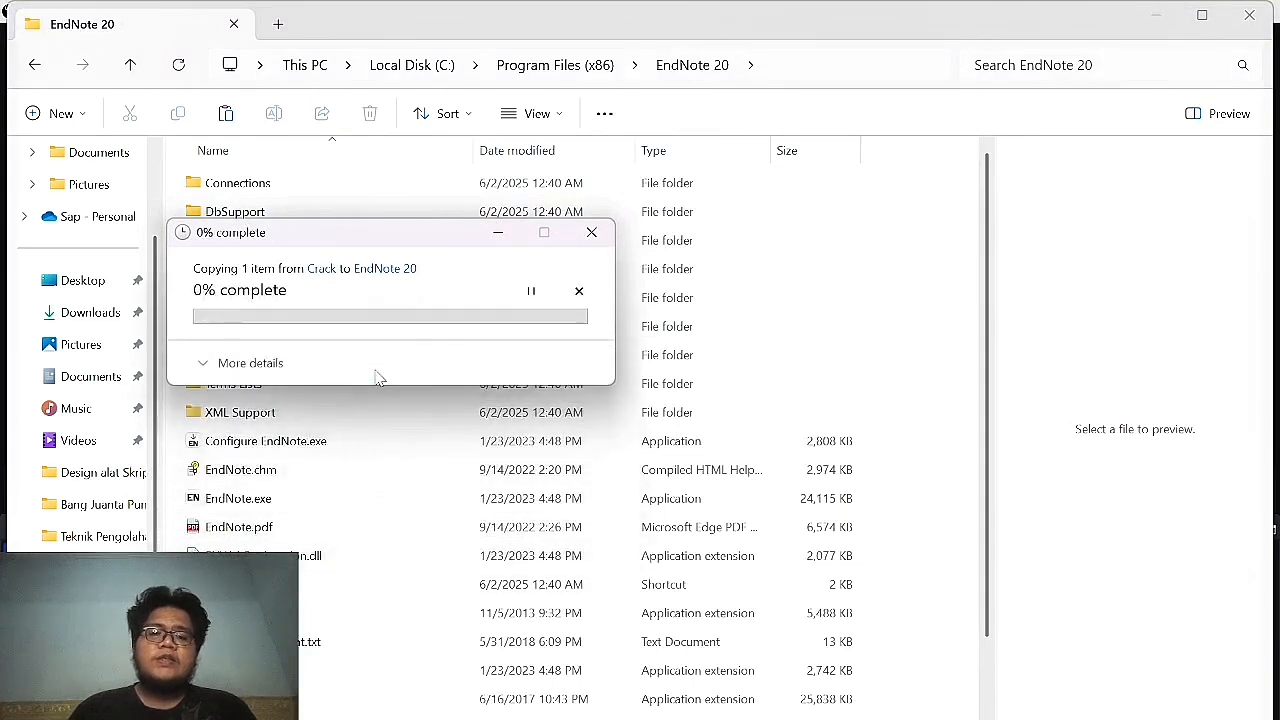
pyautogui.click(337, 349)
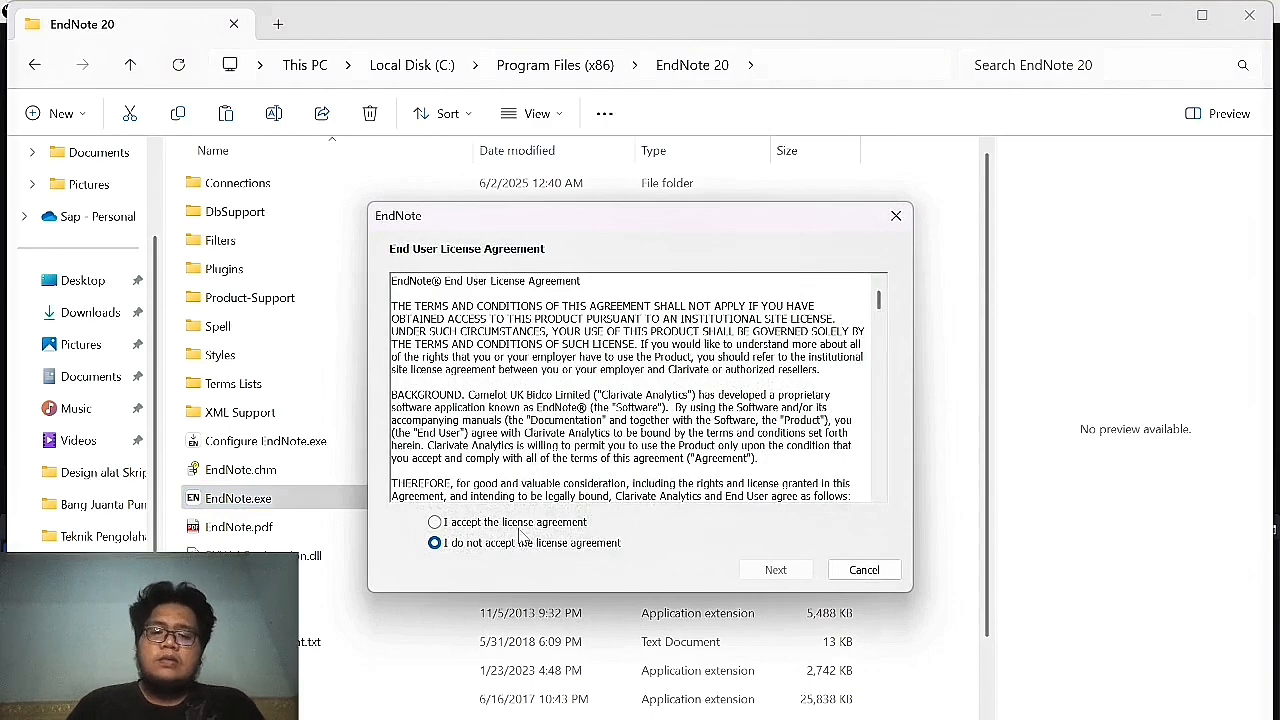
# Accept EndNote's licence, decline the 20.6 update and EndNote 2025 offers, and close the library window.
pyautogui.click(528, 522)
pyautogui.click(776, 569)
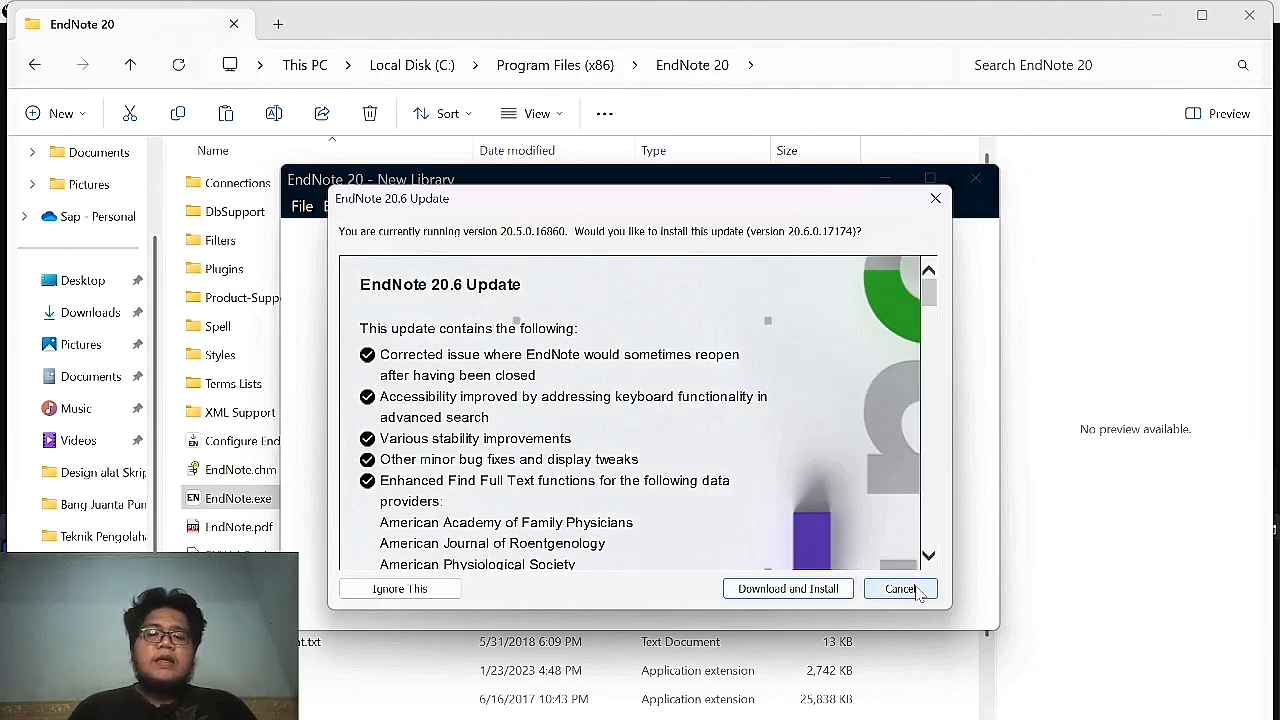
pyautogui.click(917, 589)
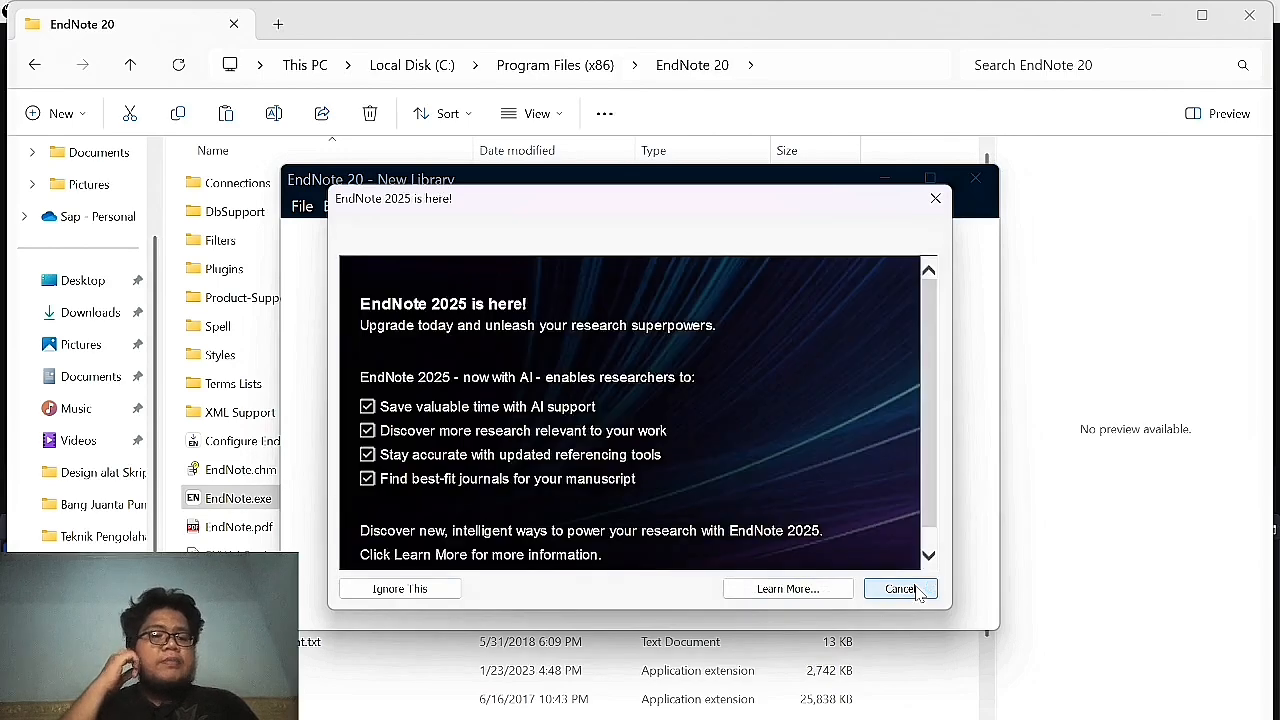
pyautogui.click(899, 589)
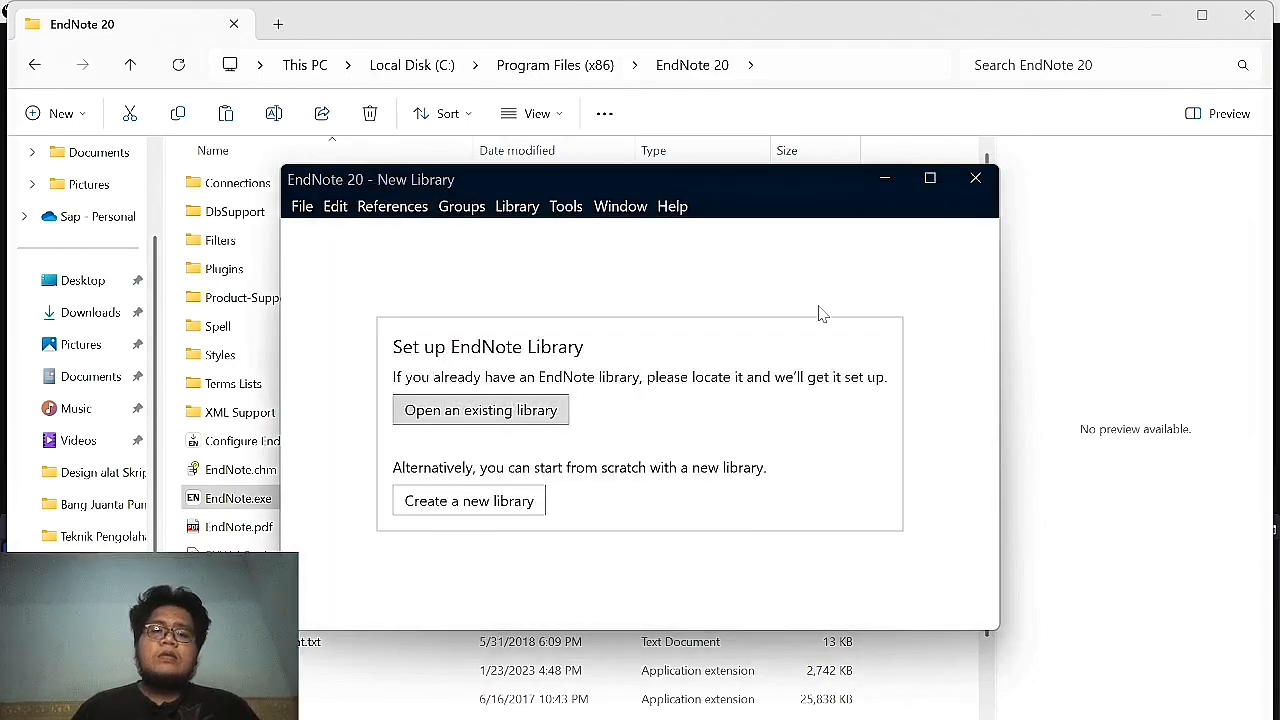
pyautogui.click(975, 178)
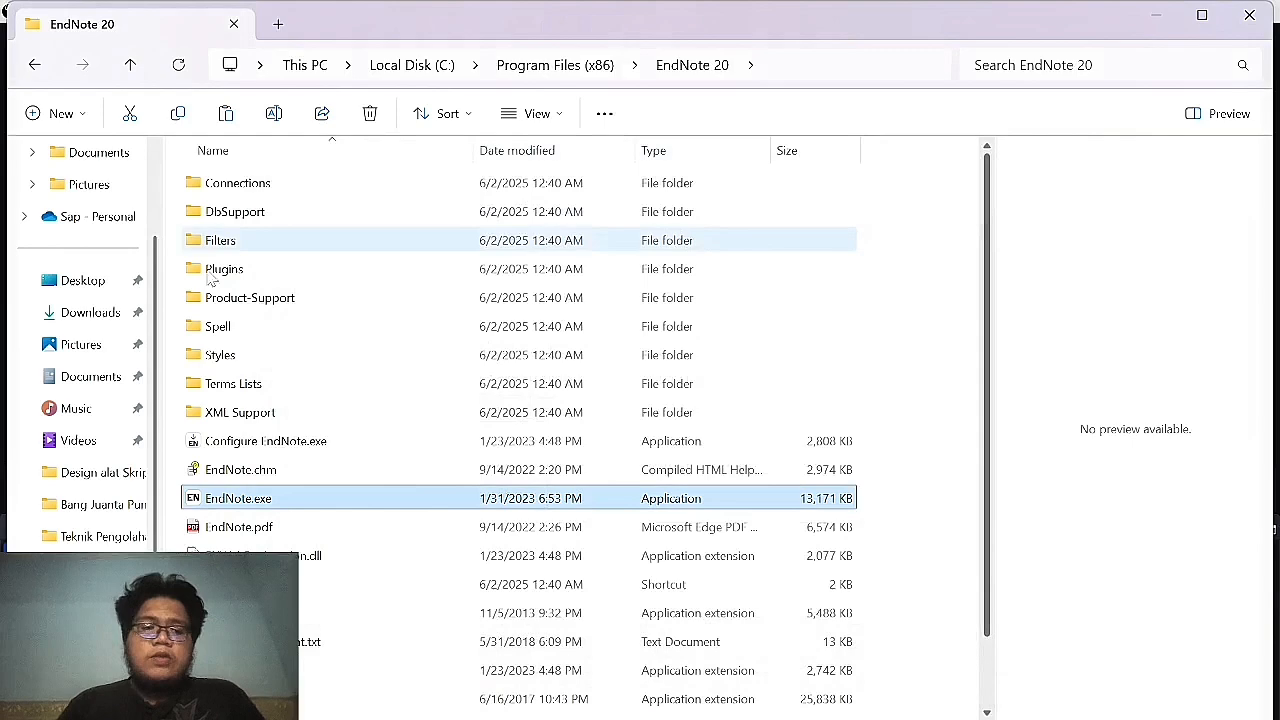
# Install Mendeley-Desktop-1.19.5-win32.exe from Downloads > Bahan with default settings and launch Mendeley.
pyautogui.click(118, 313)
pyautogui.click(305, 218)
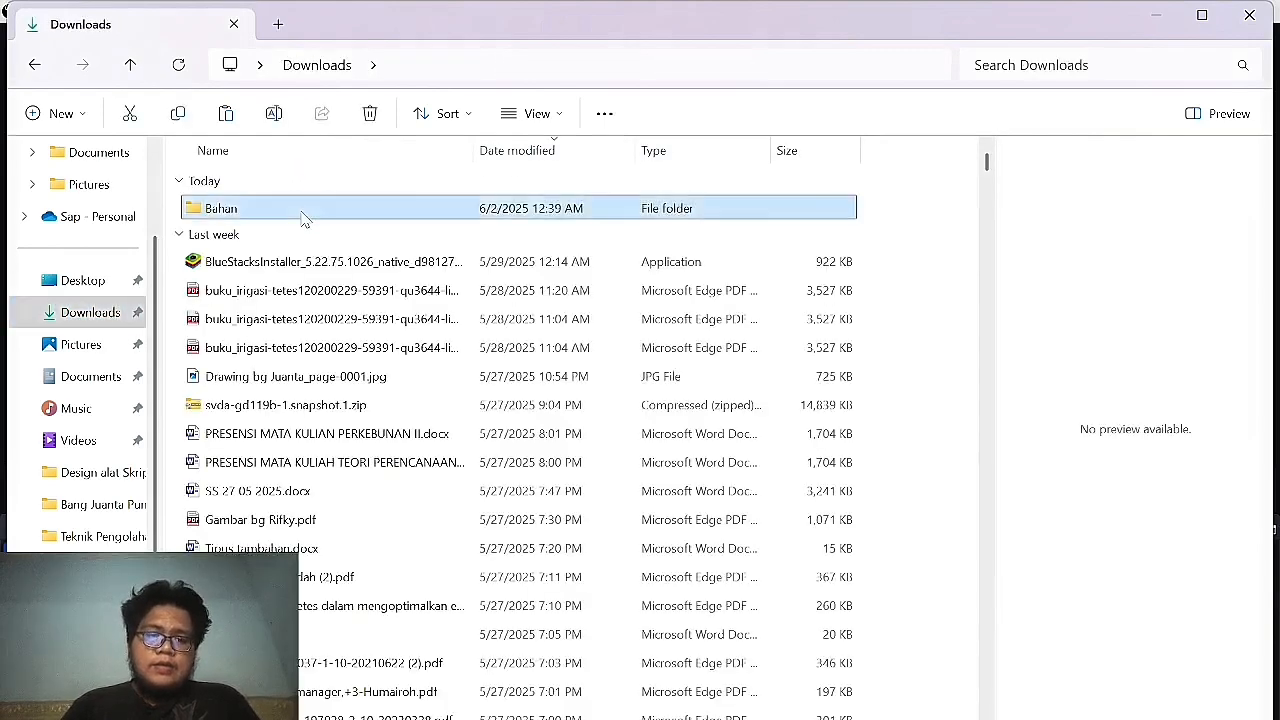
pyautogui.doubleClick(305, 218)
pyautogui.press('Down')
pyautogui.press('Down')
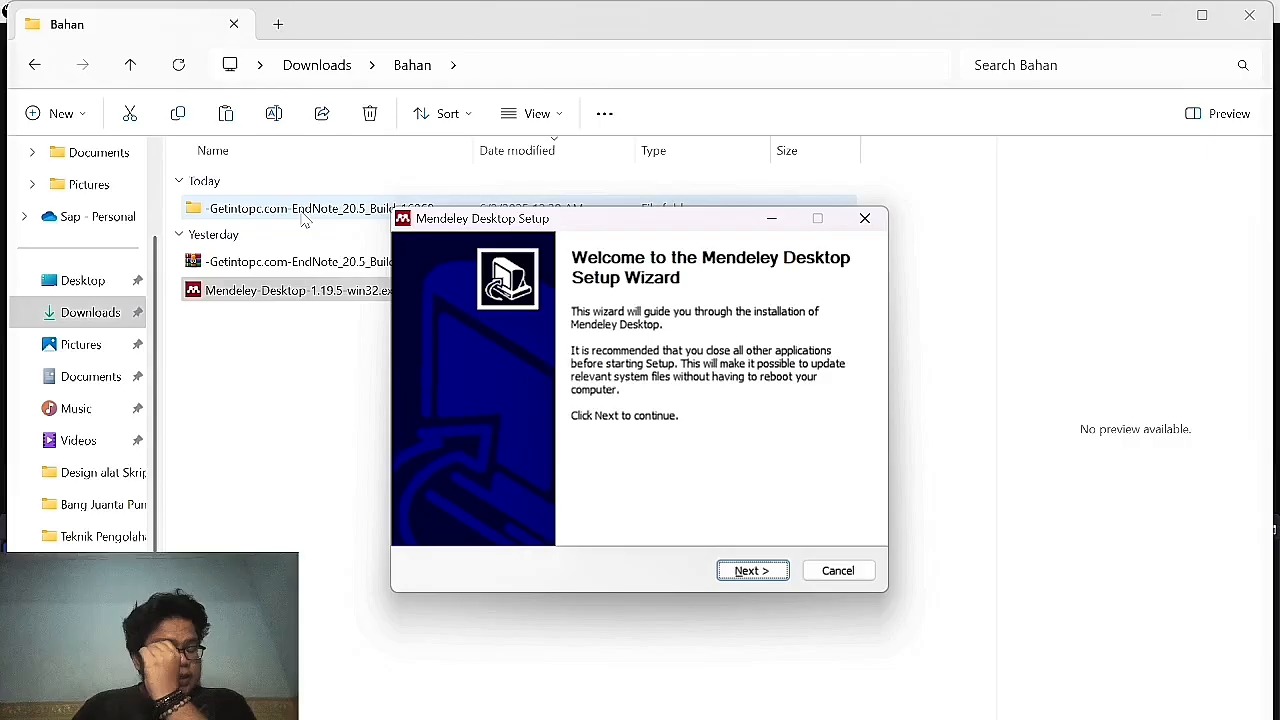
pyautogui.press('Return')
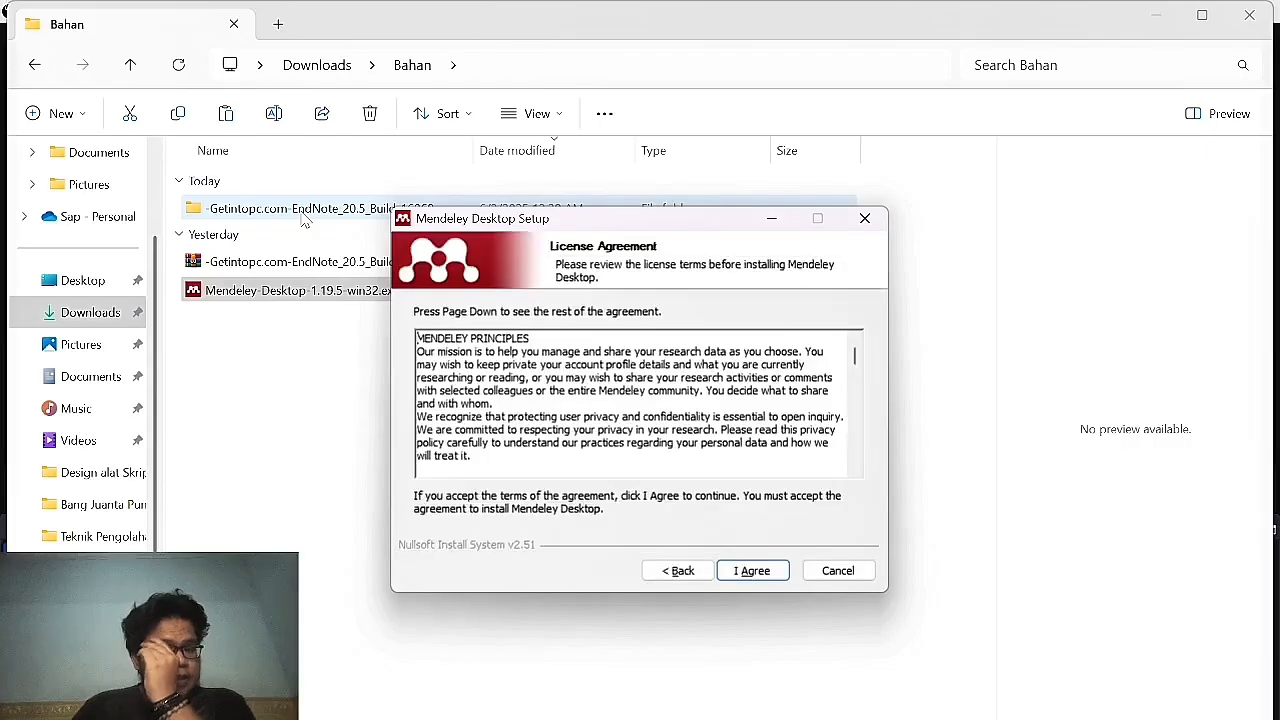
pyautogui.press('Return')
pyautogui.press('Return')
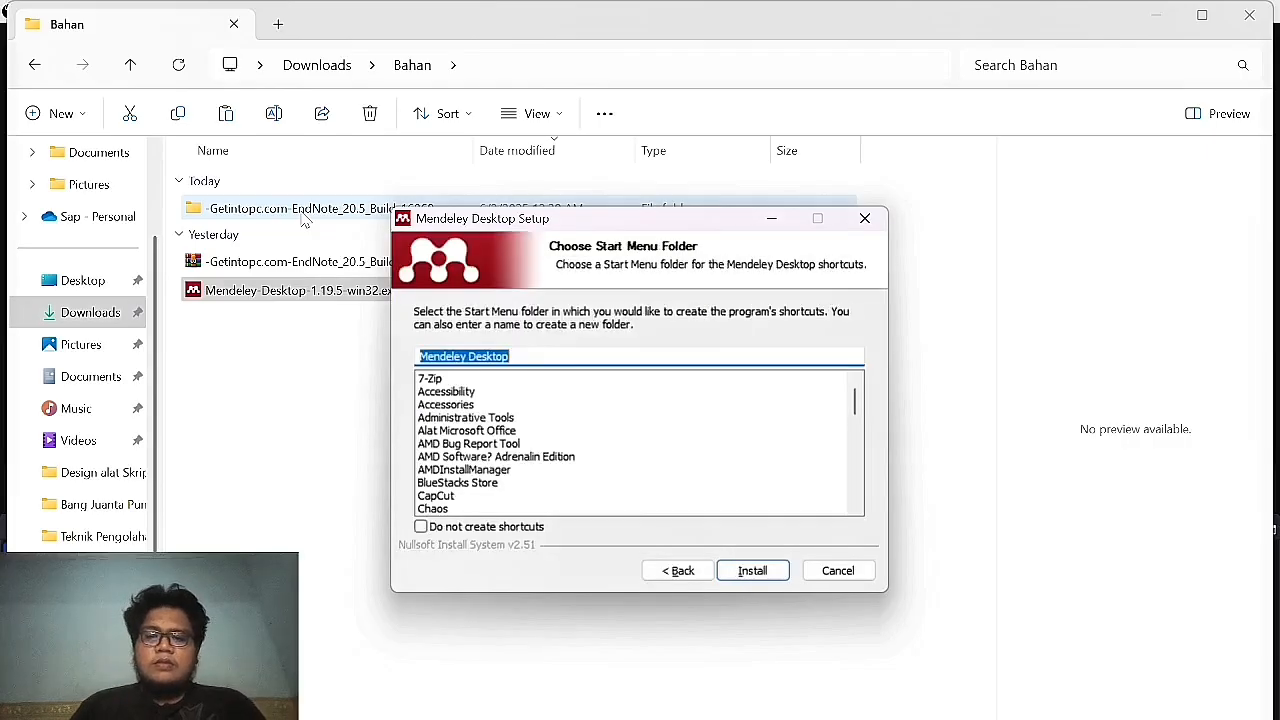
pyautogui.press('Return')
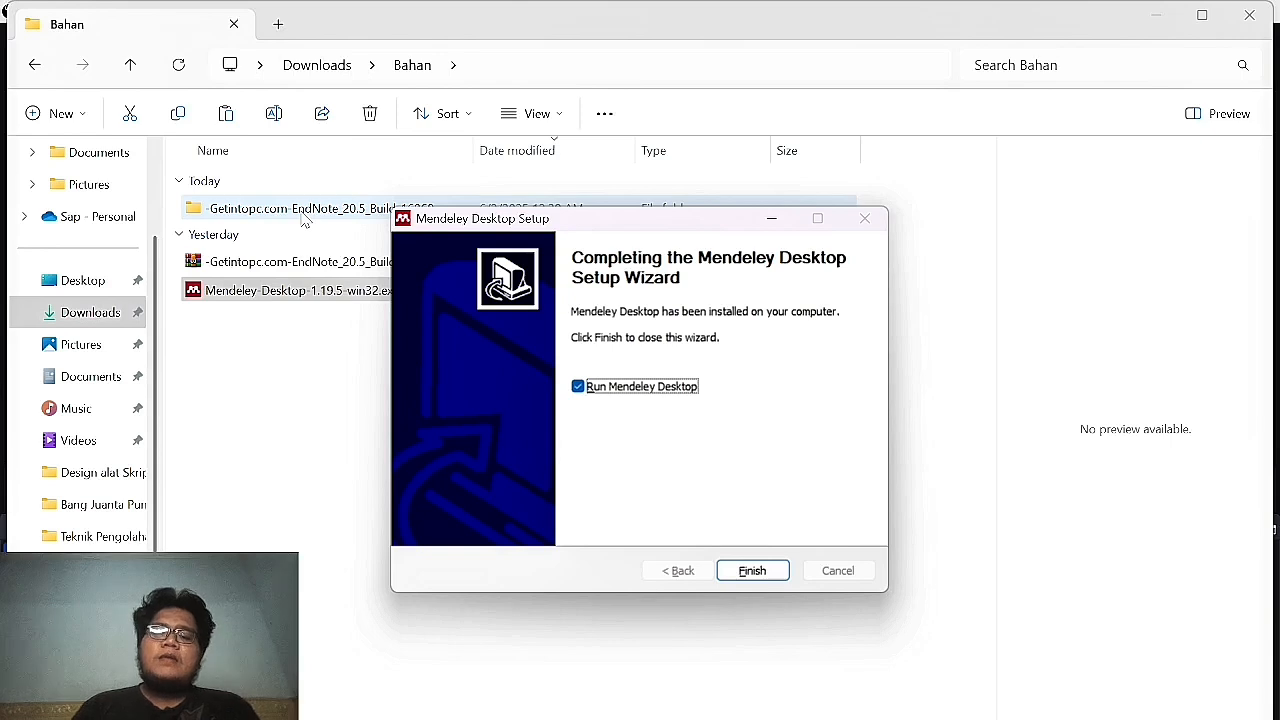
pyautogui.click(738, 570)
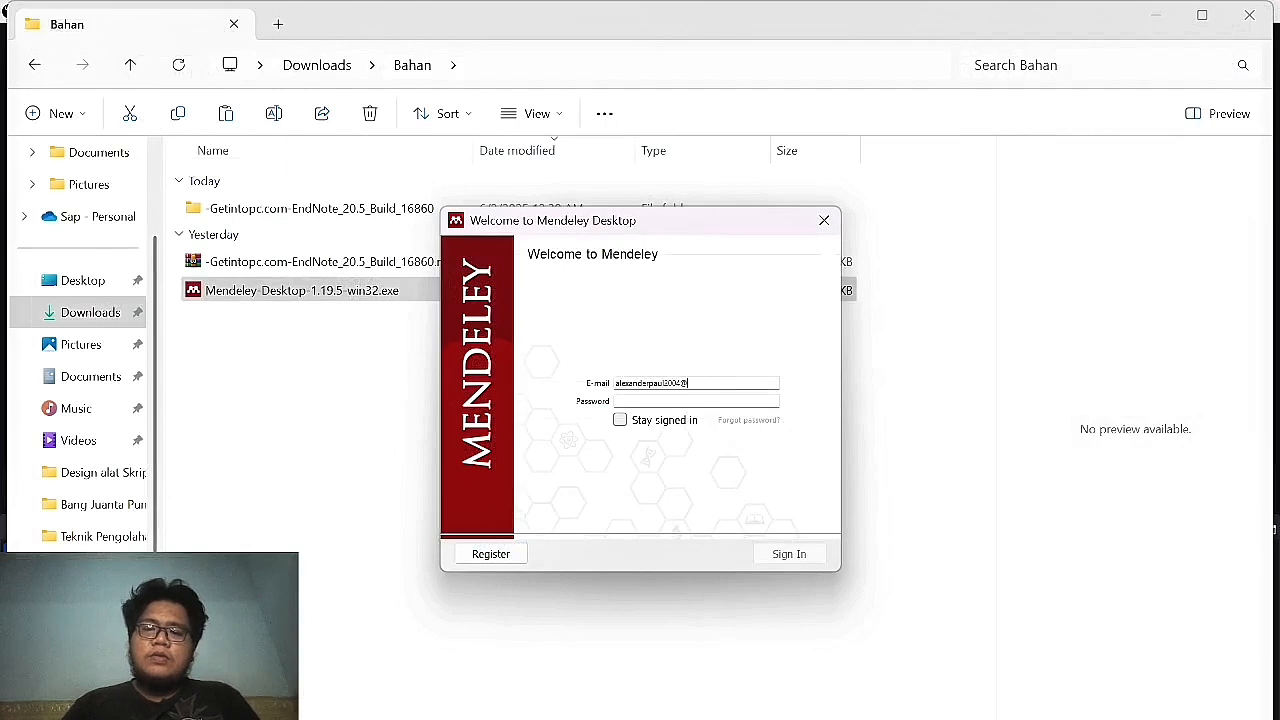
# Enter the account password, sign in with Stay signed in ticked, and install the 1.19.8 update.
pyautogui.write('•••')
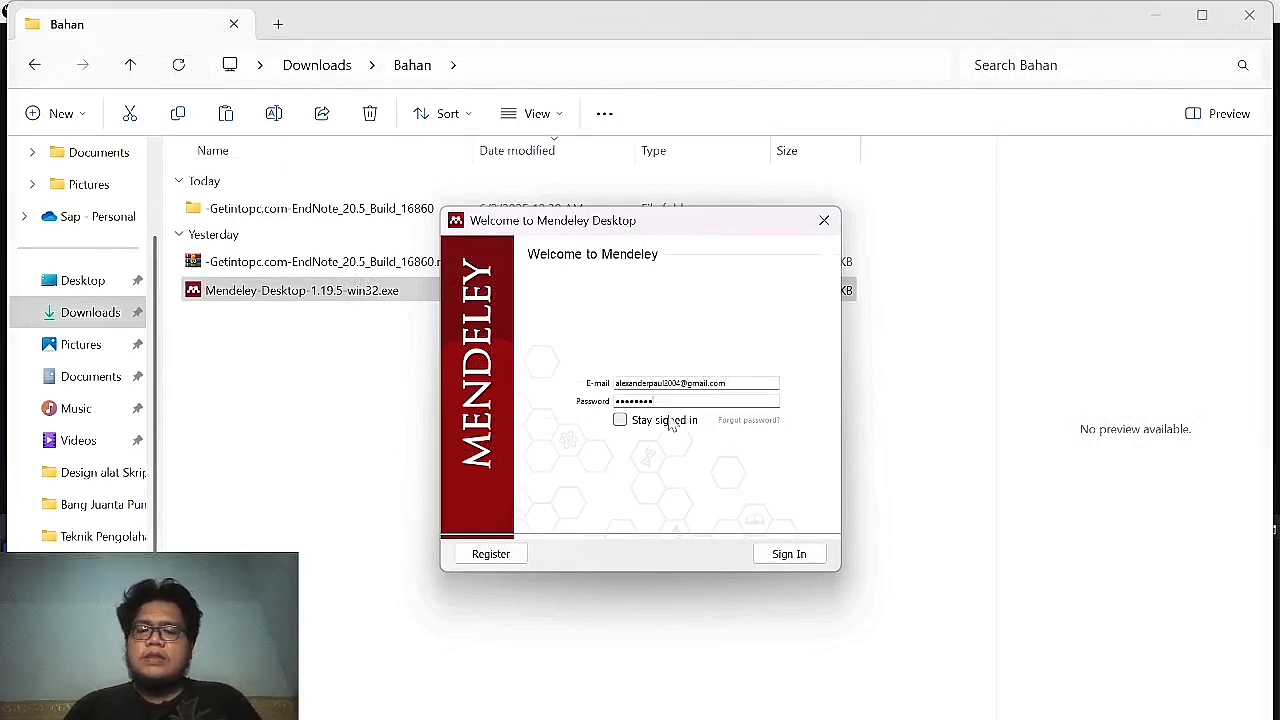
pyautogui.click(670, 420)
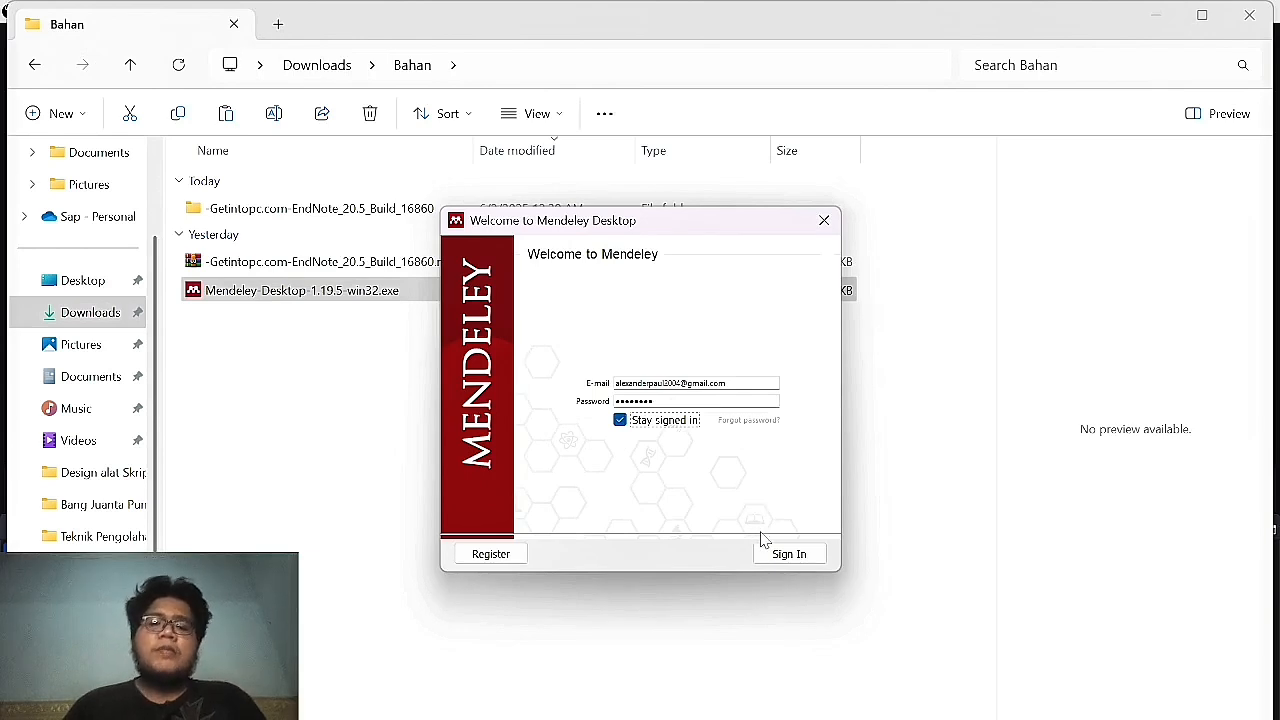
pyautogui.click(785, 555)
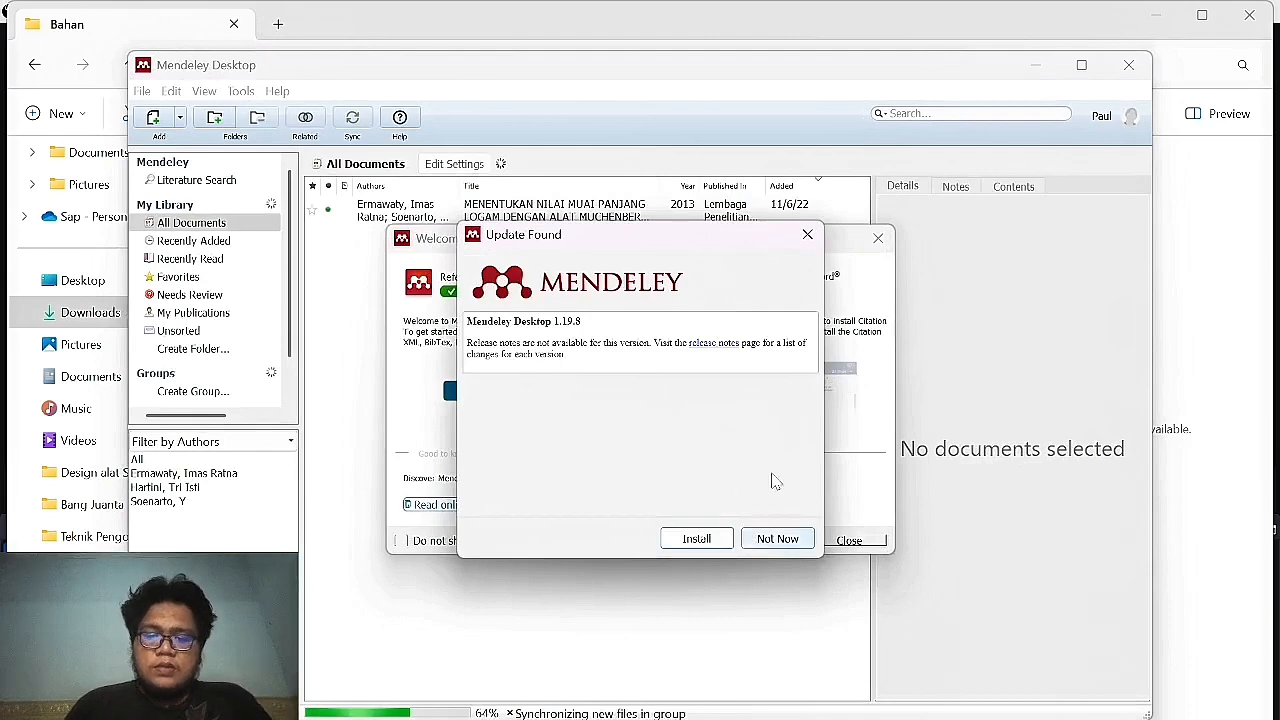
pyautogui.moveTo(683, 240); pyautogui.dragTo(1010, 155)
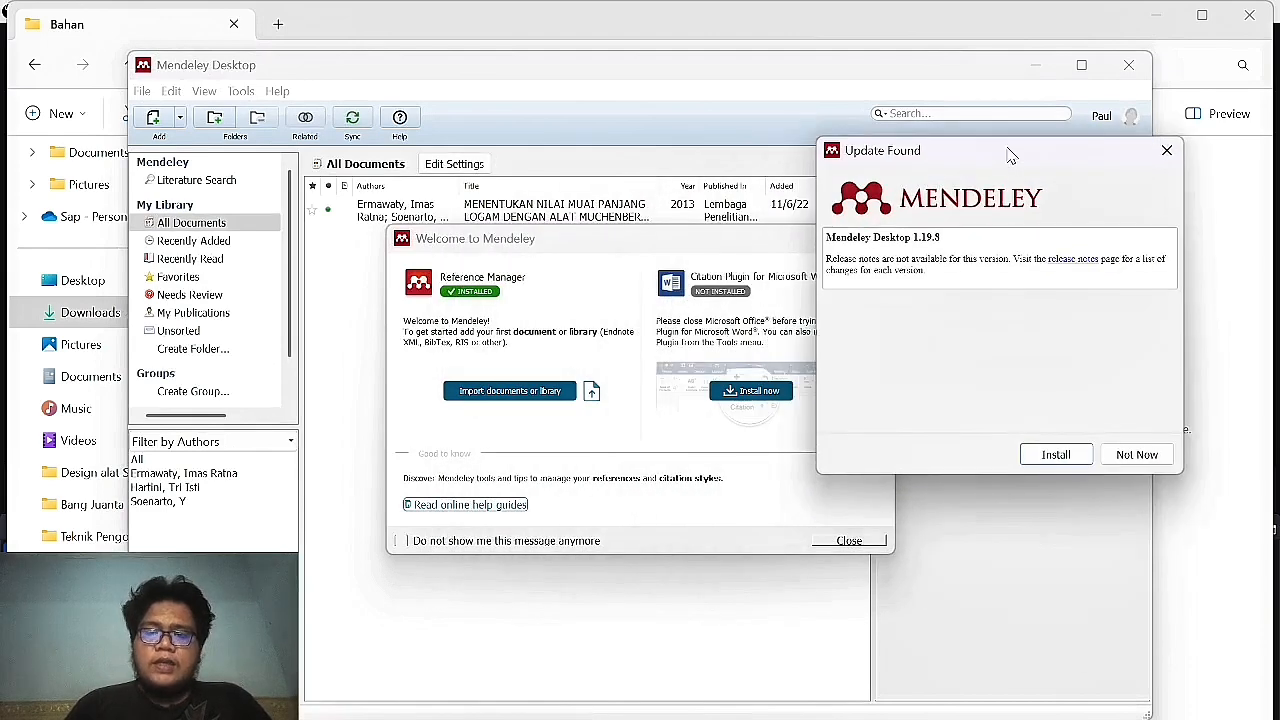
pyautogui.click(1052, 454)
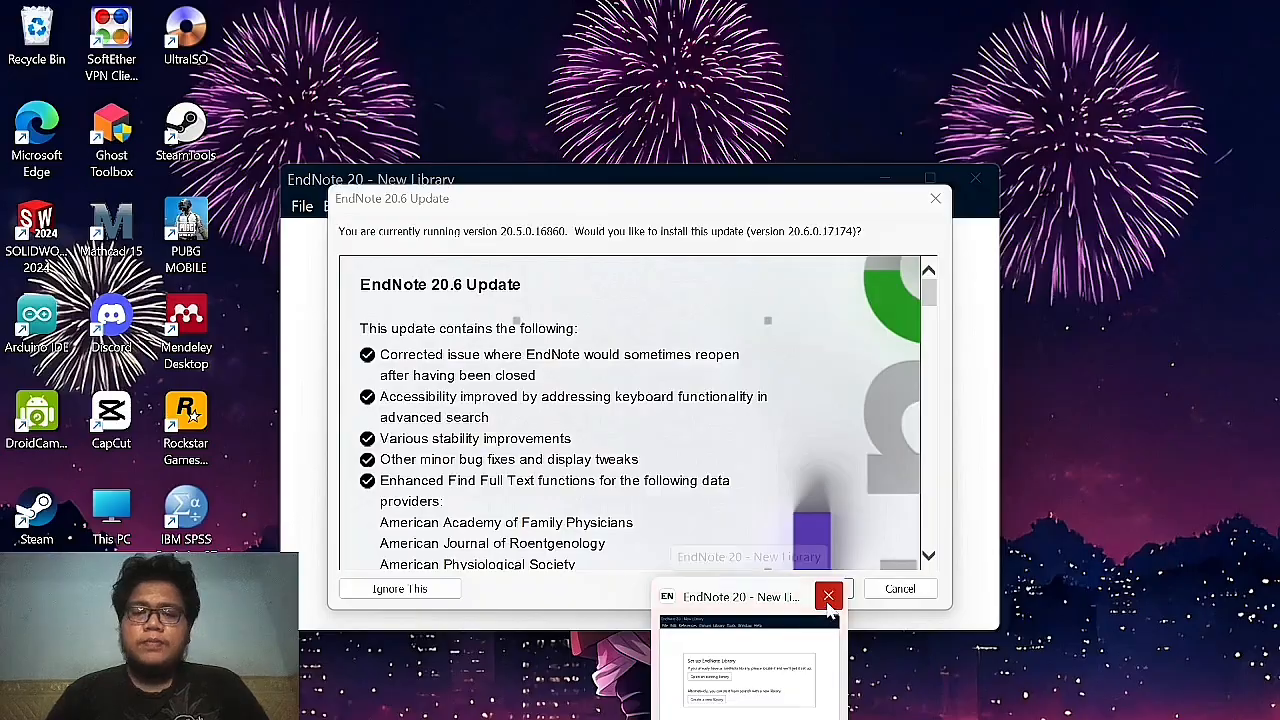
# Paste the drip-irrigation paragraph into the Word document and delete the trailing space after 'tanah'.
pyautogui.click(828, 600)
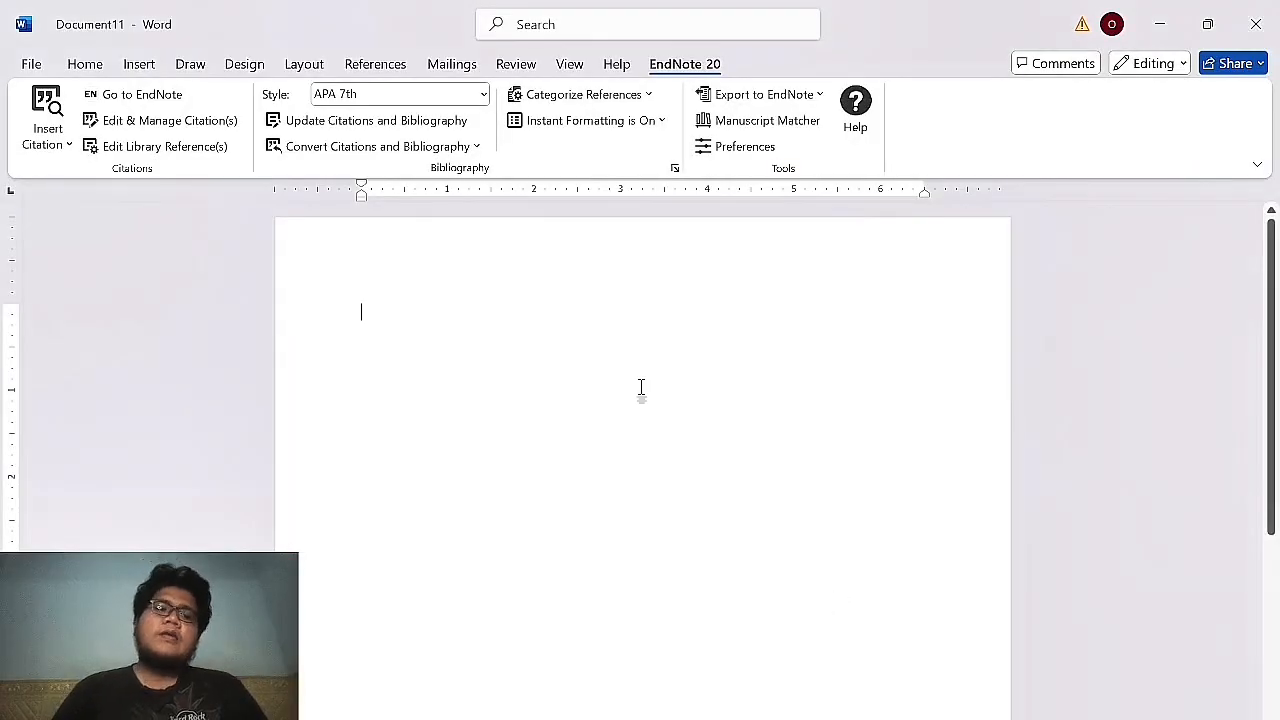
pyautogui.write('Teknik pengairan dengan irigasi tetes adalah pemberian air yang dilakukan secara terbatas dengan menggunakan suatu wadah/tempat yang dipergunakan sebagai alat penampung air sementara yang disertai lubang tetes di bawahnya. Air akan ke luar secara perlahan-lahan dalam bentuk suatu tetesan ketanah yang secara perlahan nantinya akan membasahi tanah')
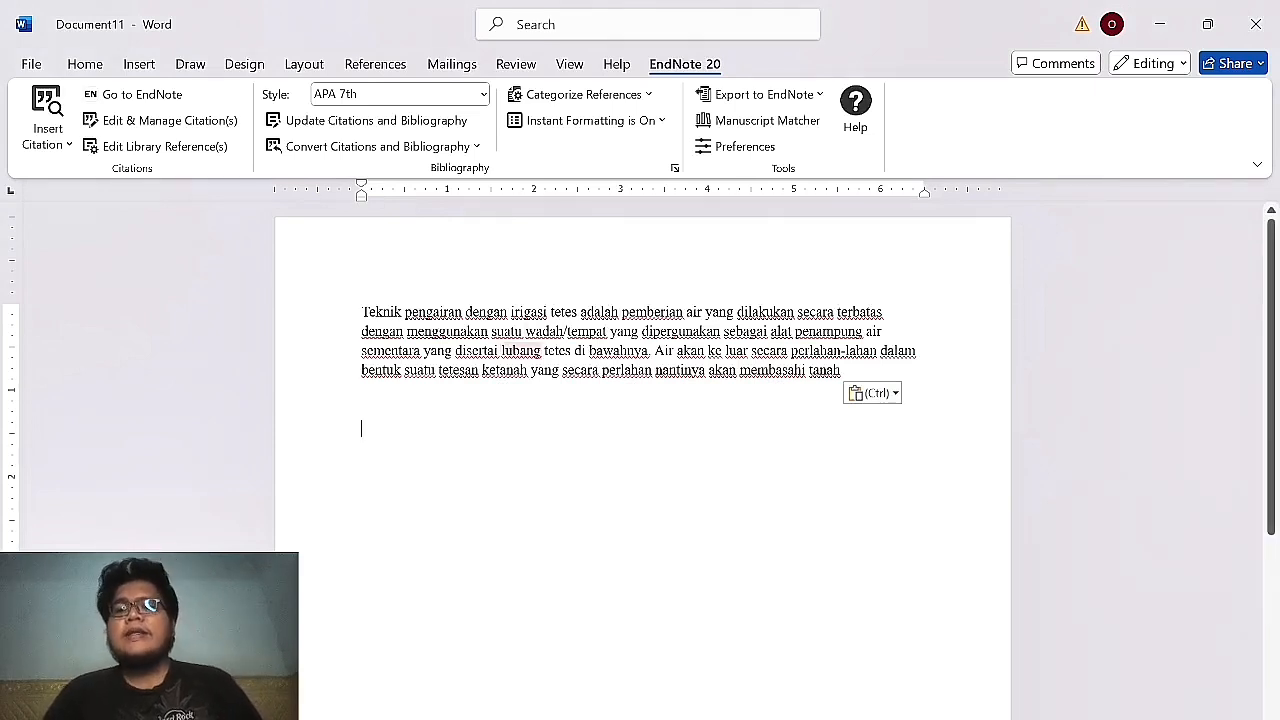
pyautogui.click(881, 351)
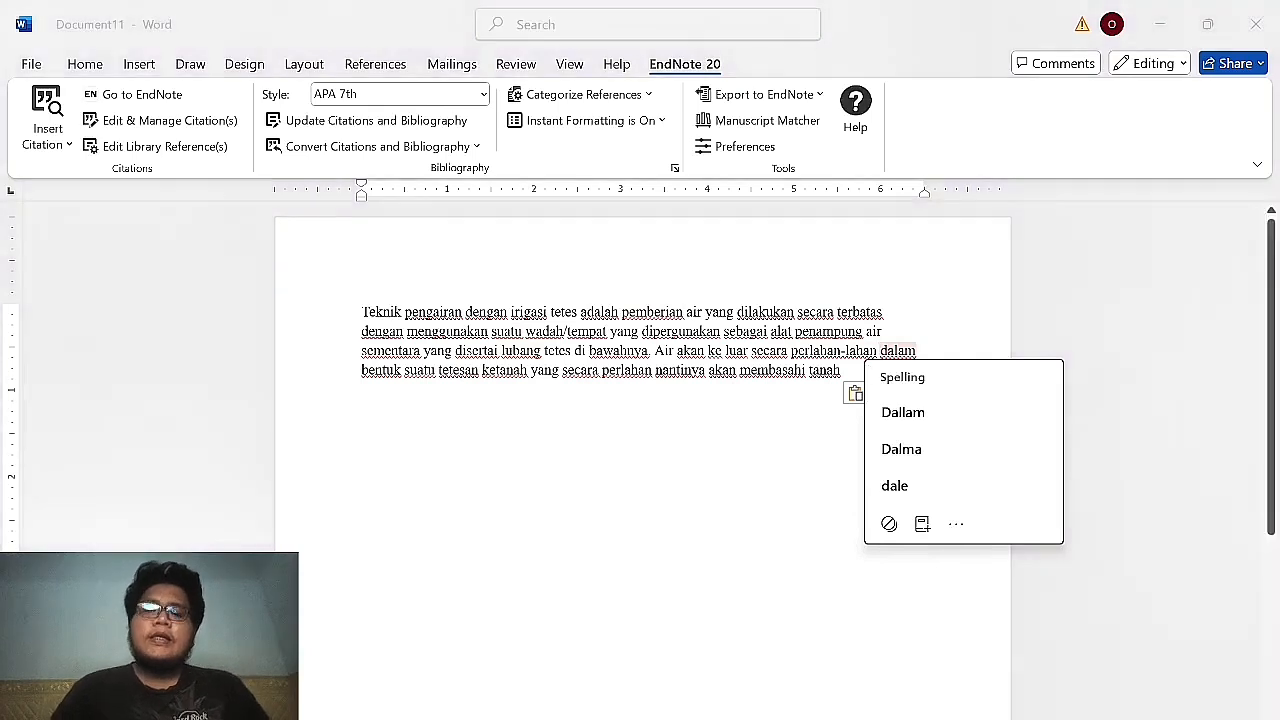
pyautogui.click(848, 371)
pyautogui.press('BackSpace')
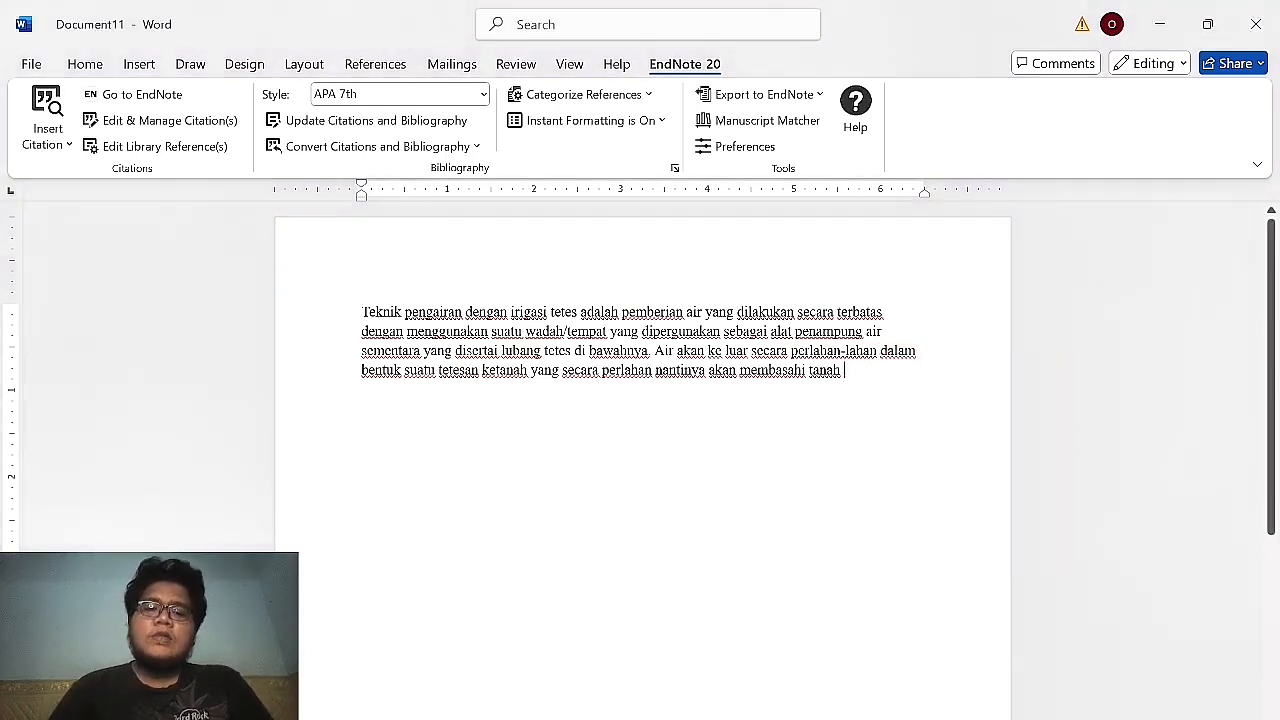
pyautogui.moveTo(596, 718)
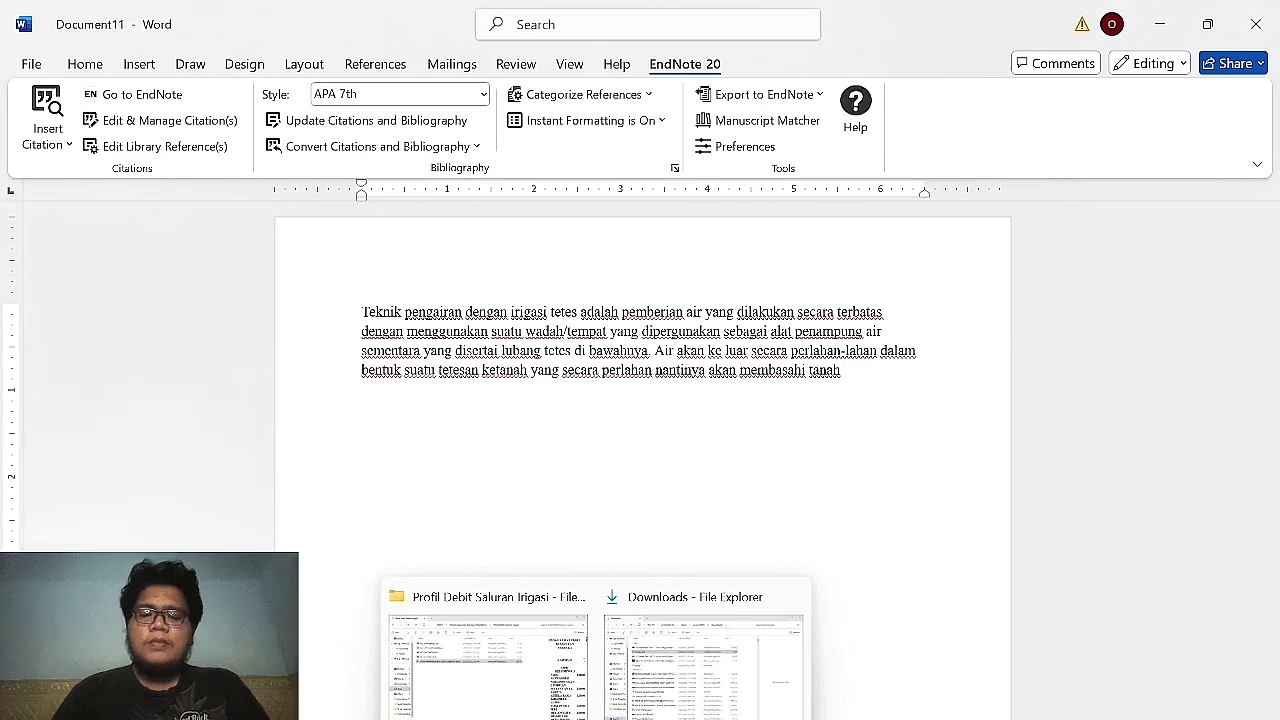
pyautogui.press('super')
# Launch EndNote from search, ignore the 20.6 and 2025 offers, and save a new library as Laporan TID.
pyautogui.write('end')
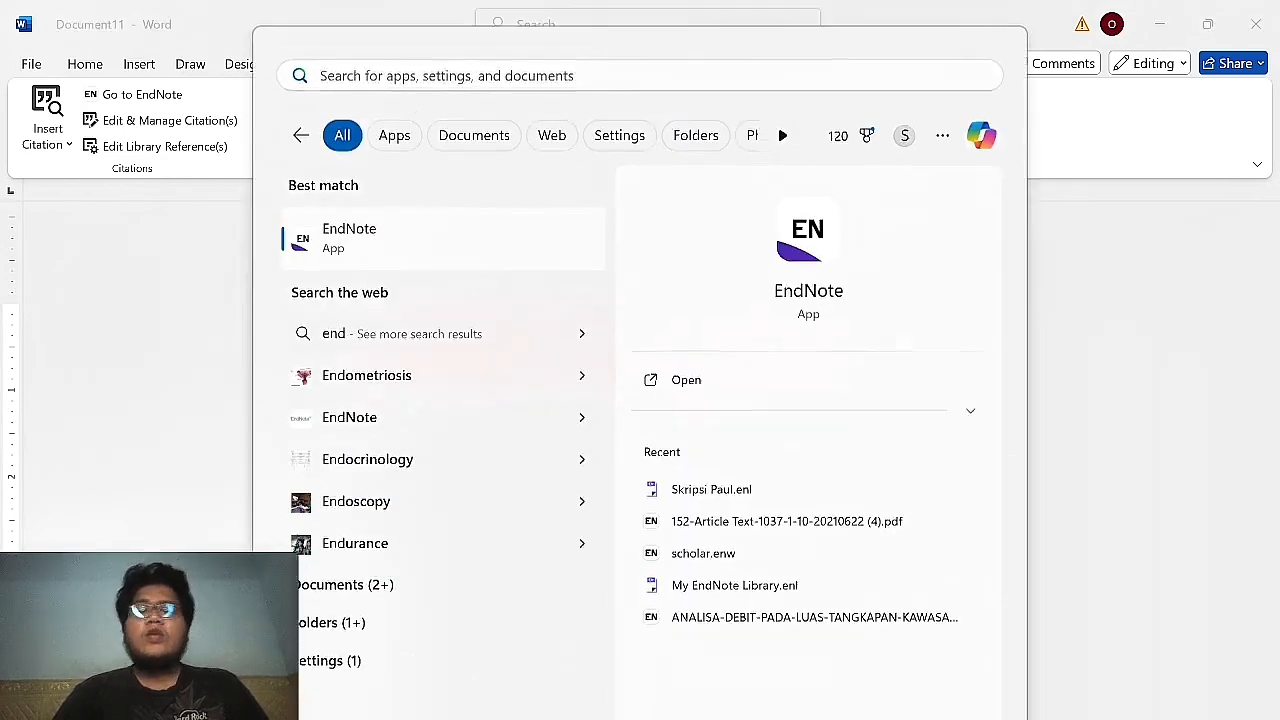
pyautogui.press('Return')
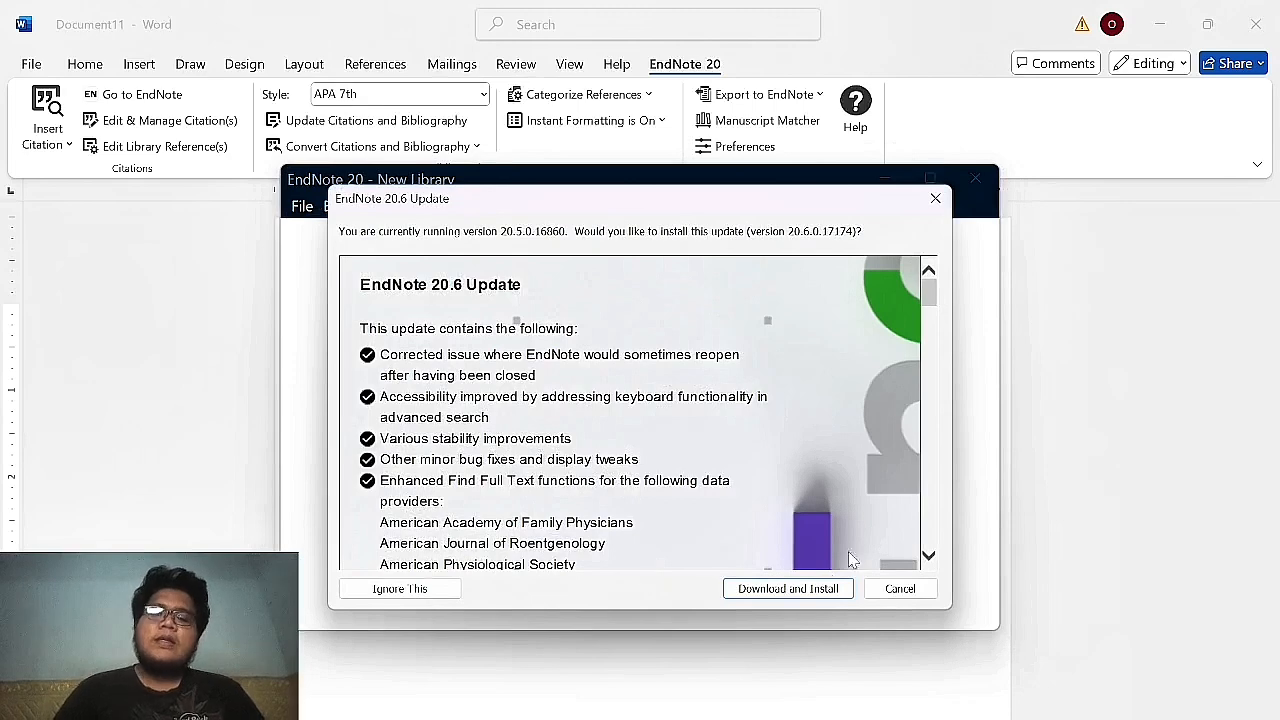
pyautogui.click(386, 590)
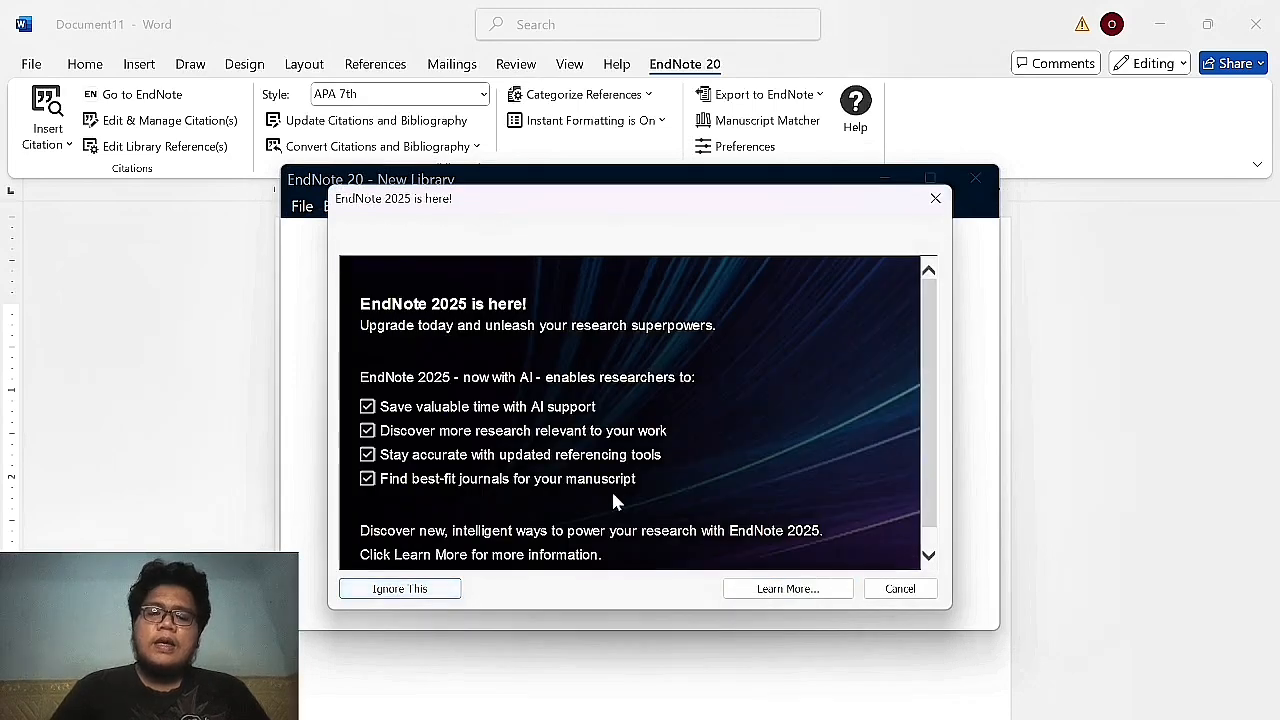
pyautogui.click(433, 591)
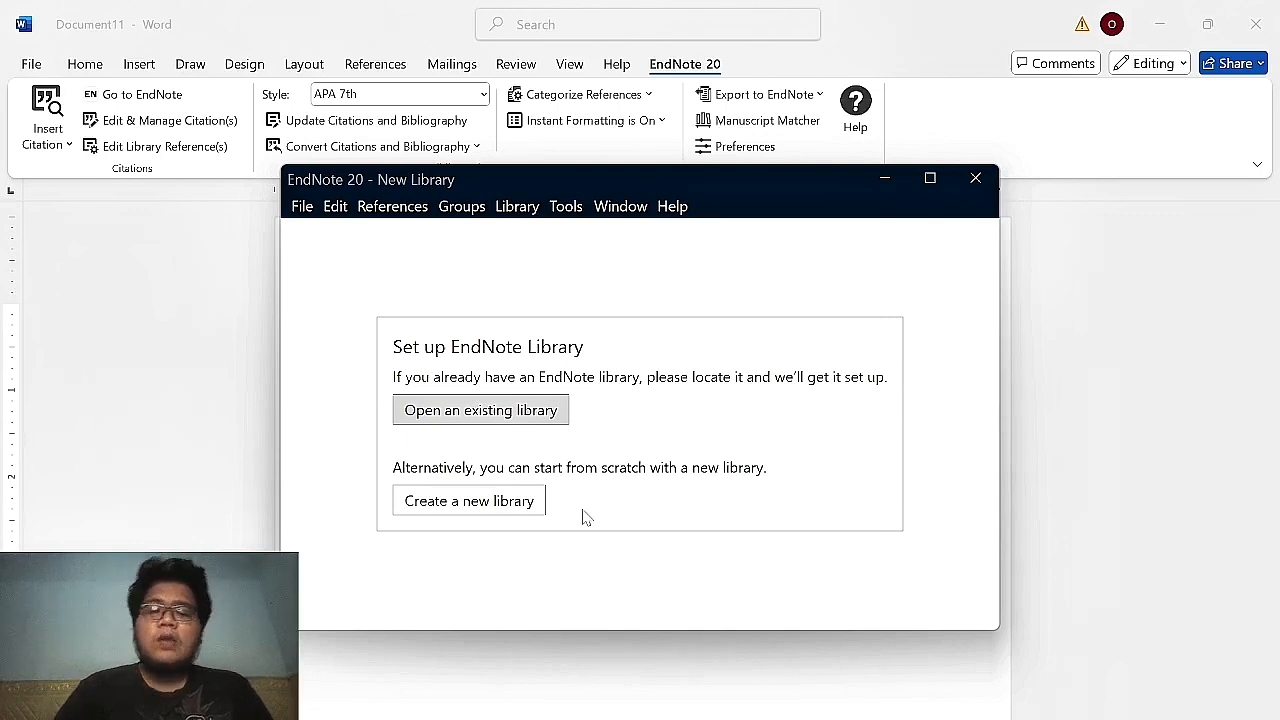
pyautogui.click(527, 512)
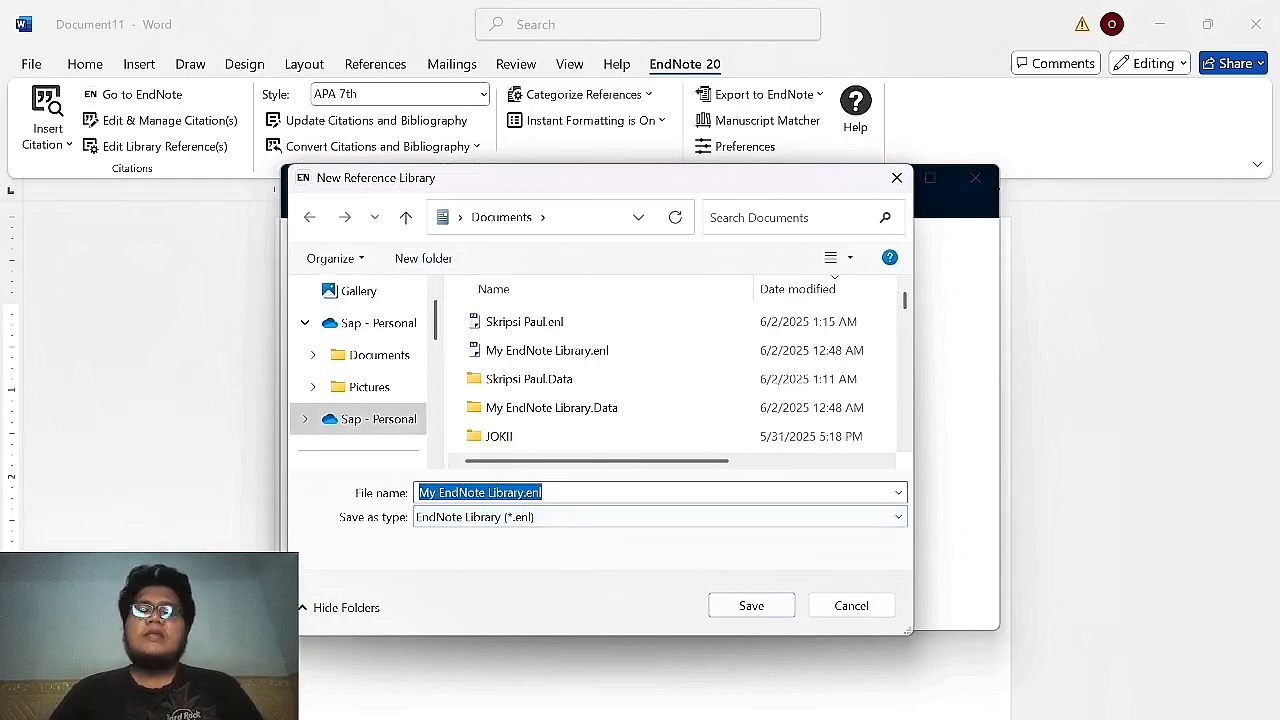
pyautogui.write('Laporan TID')
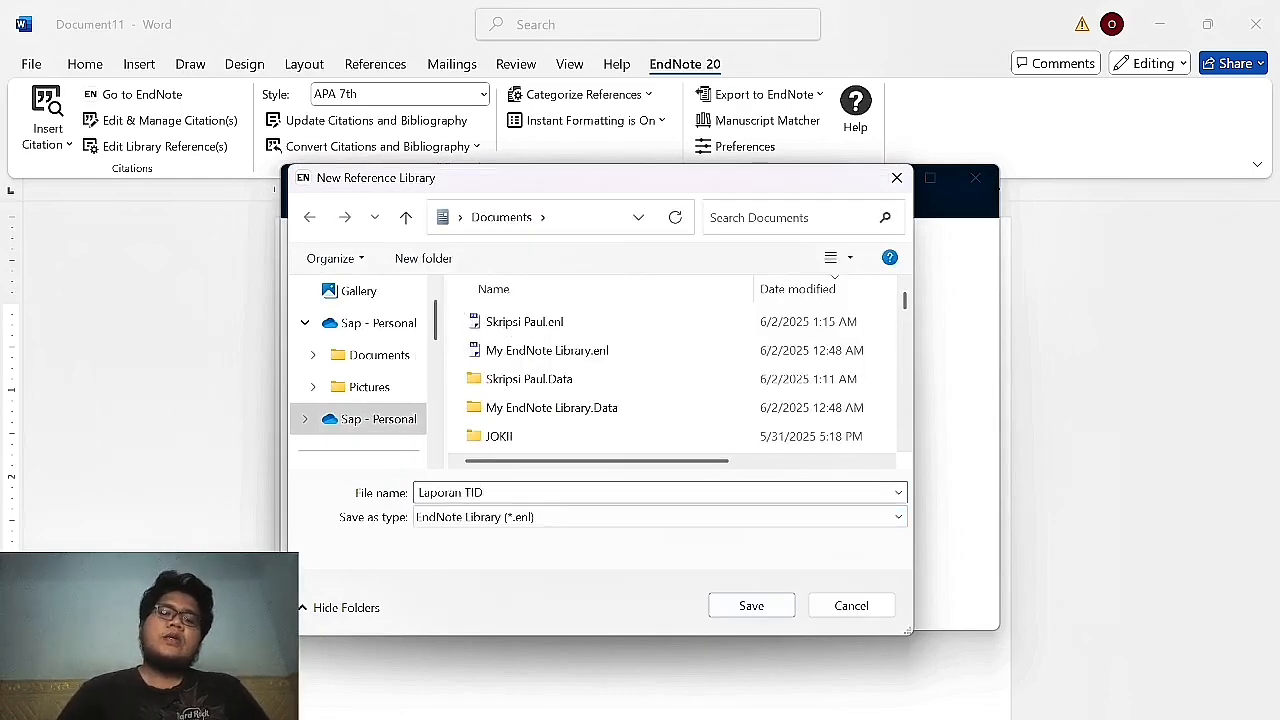
pyautogui.press('Return')
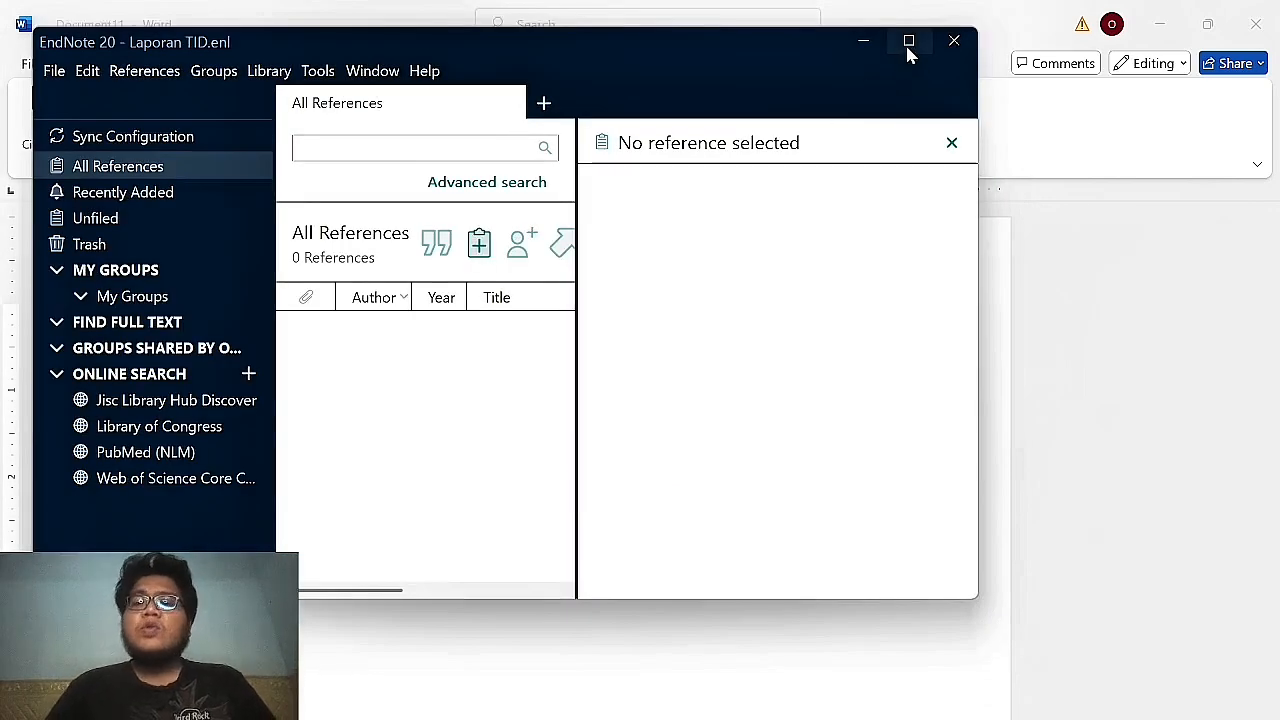
# Maximize the EndNote 20 library window, then switch to the Google Scholar results for 'irigasi tetes adalah'.
pyautogui.click(909, 42)
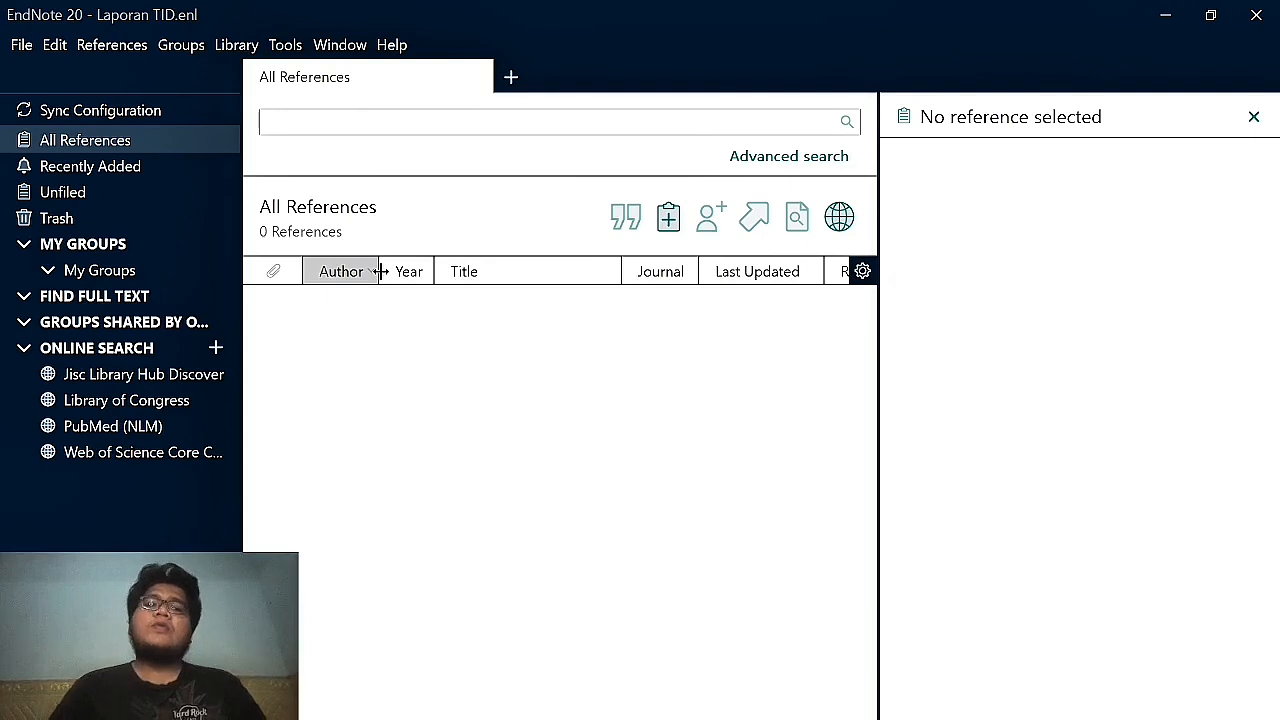
pyautogui.hotkey('alt', 'Tab')
pyautogui.hotkey('alt', 'Tab')
pyautogui.hotkey('alt', 'Tab')
pyautogui.hotkey('alt', 'Tab')
pyautogui.hotkey('alt', 'Tab')
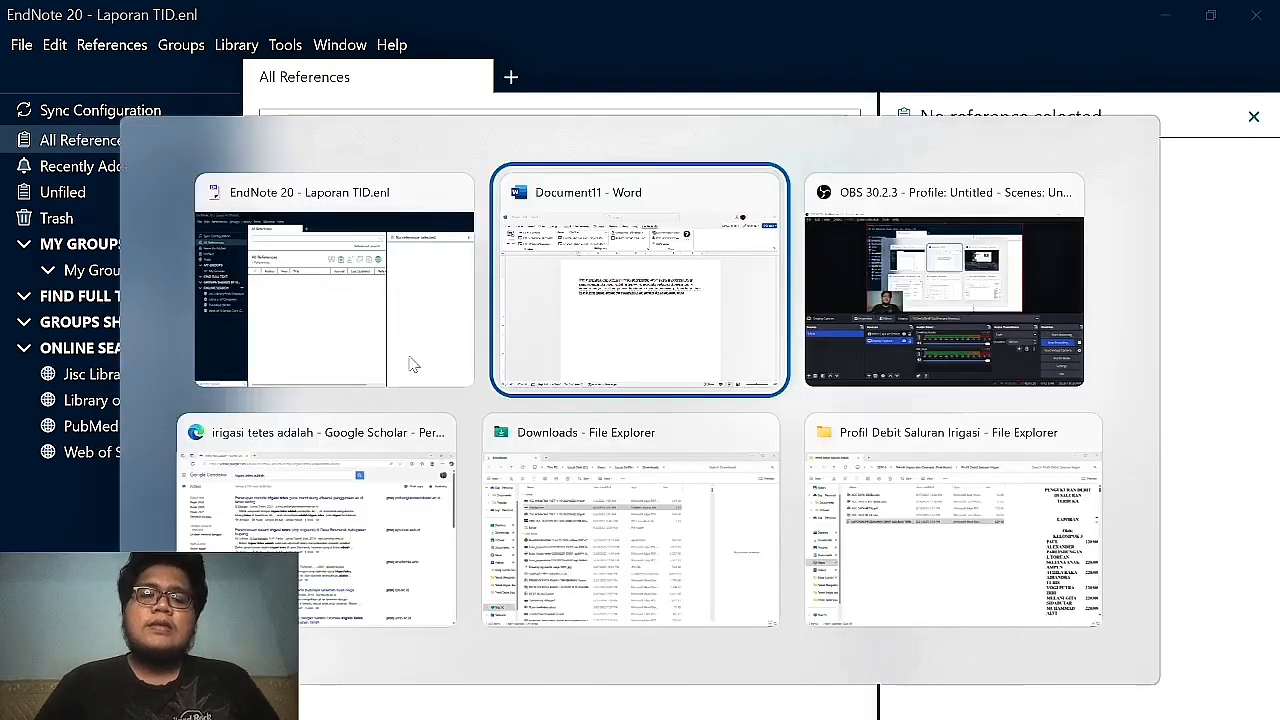
pyautogui.hotkey('alt', 'Tab')
pyautogui.hotkey('alt', 'Tab')
pyautogui.hotkey('alt', 'Tab')
pyautogui.hotkey('alt', 'Tab')
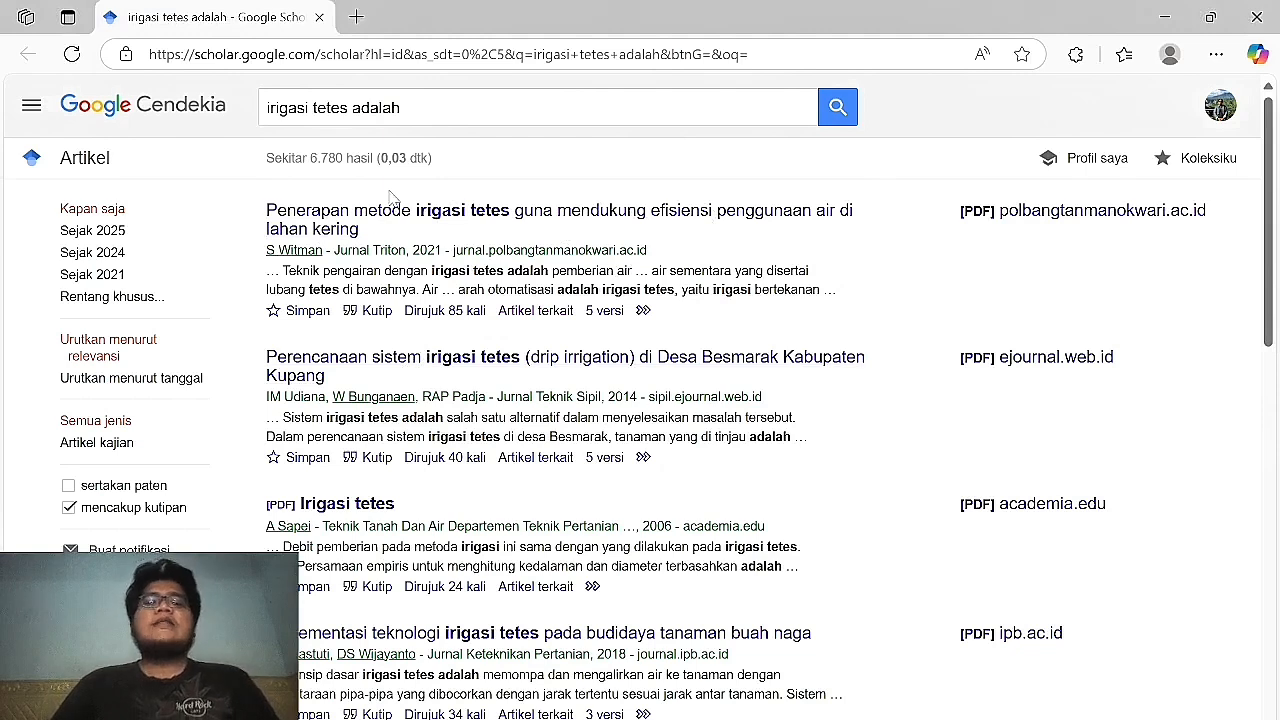
# Download the EndNote citation file scholar (1).enw for the 2021 Witman Jurnal Triton article.
pyautogui.click(378, 313)
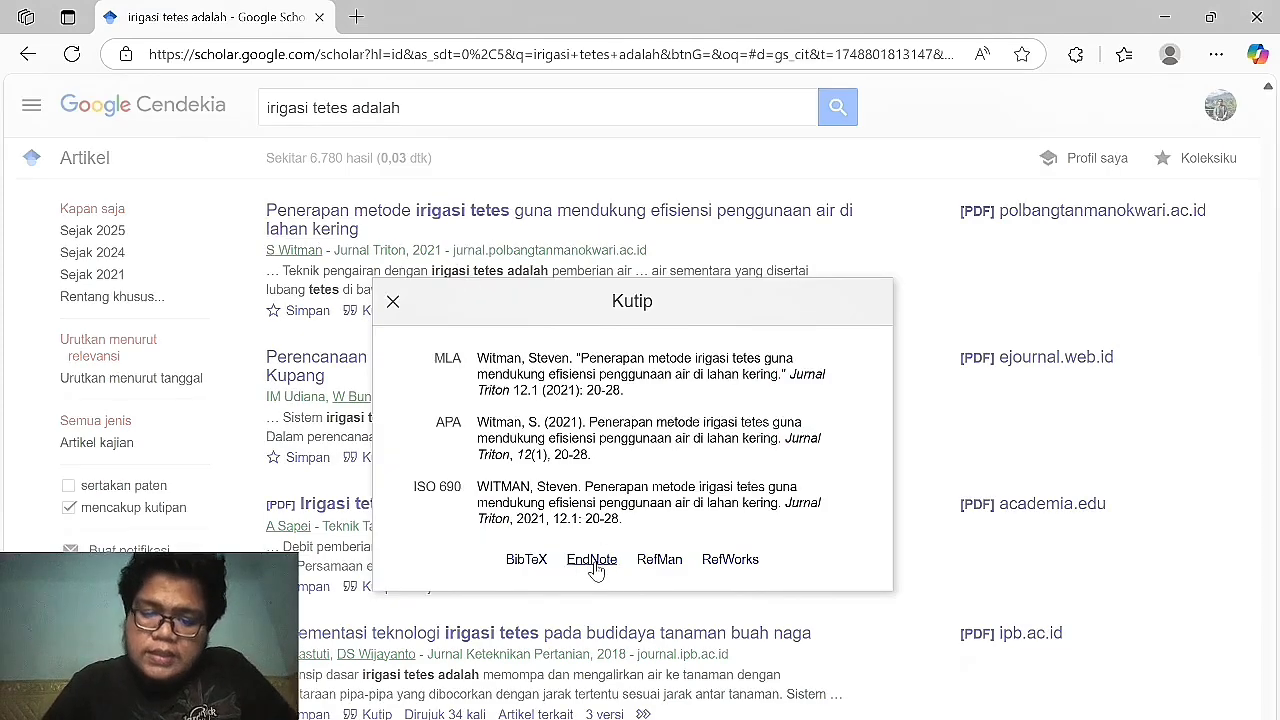
pyautogui.click(596, 566)
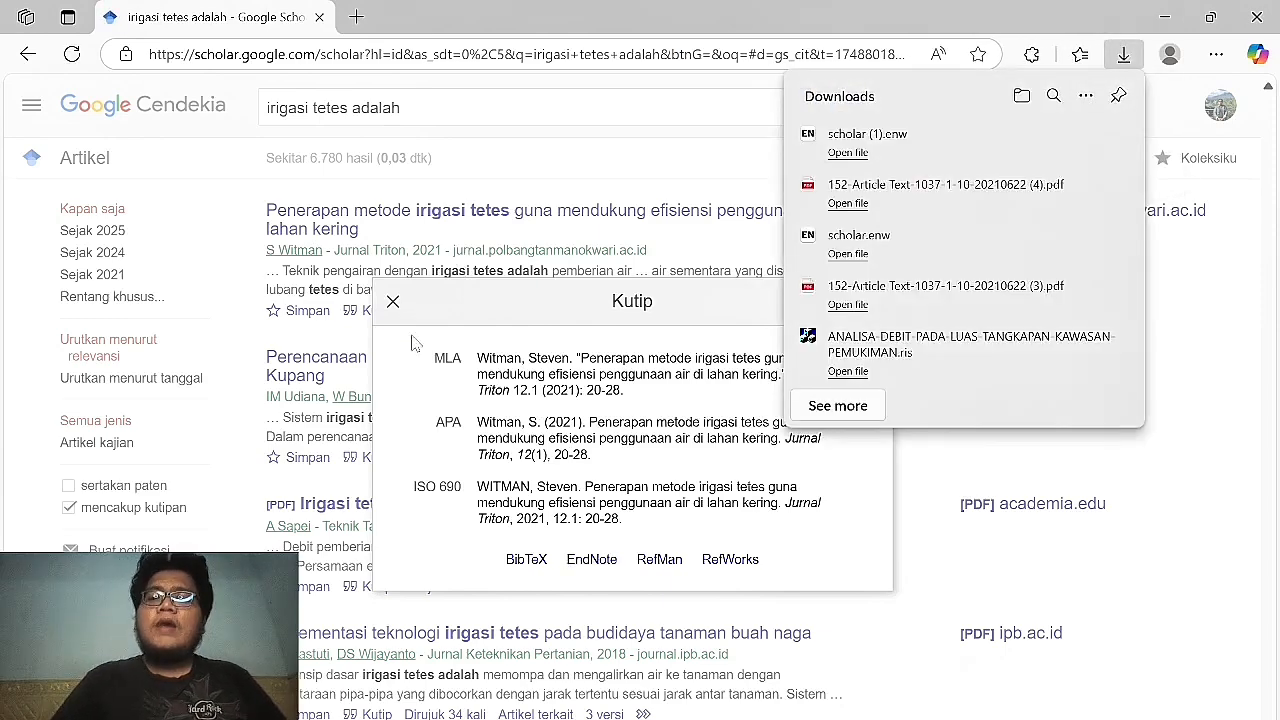
pyautogui.click(393, 302)
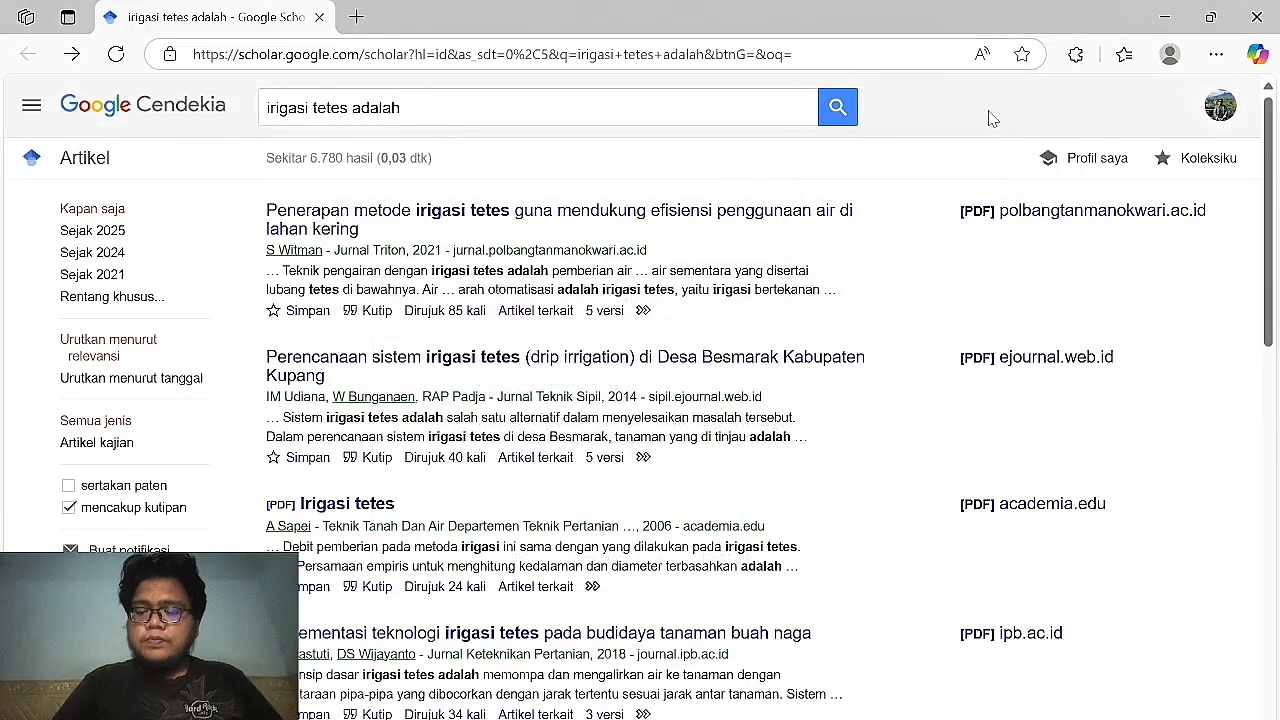
pyautogui.hotkey('ctrl', 'j')
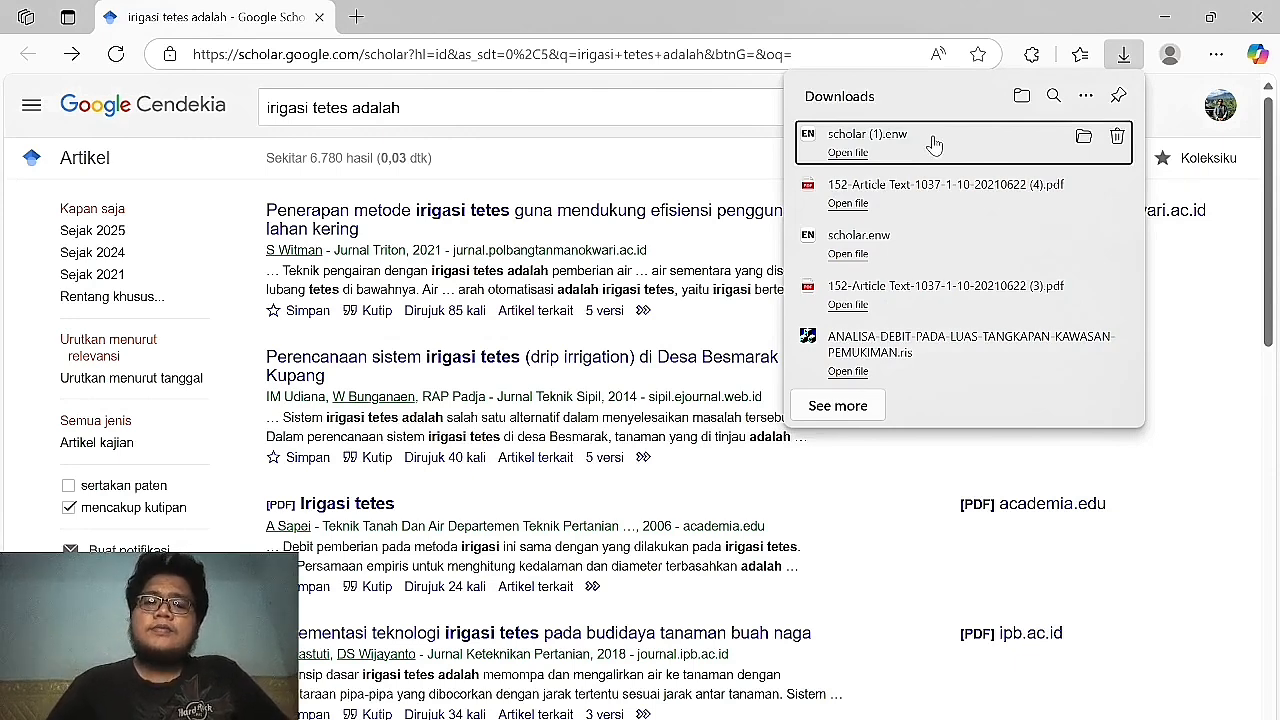
# Import scholar (1).enw into the Laporan TID library, then return to Word's Document11.
pyautogui.click(933, 145)
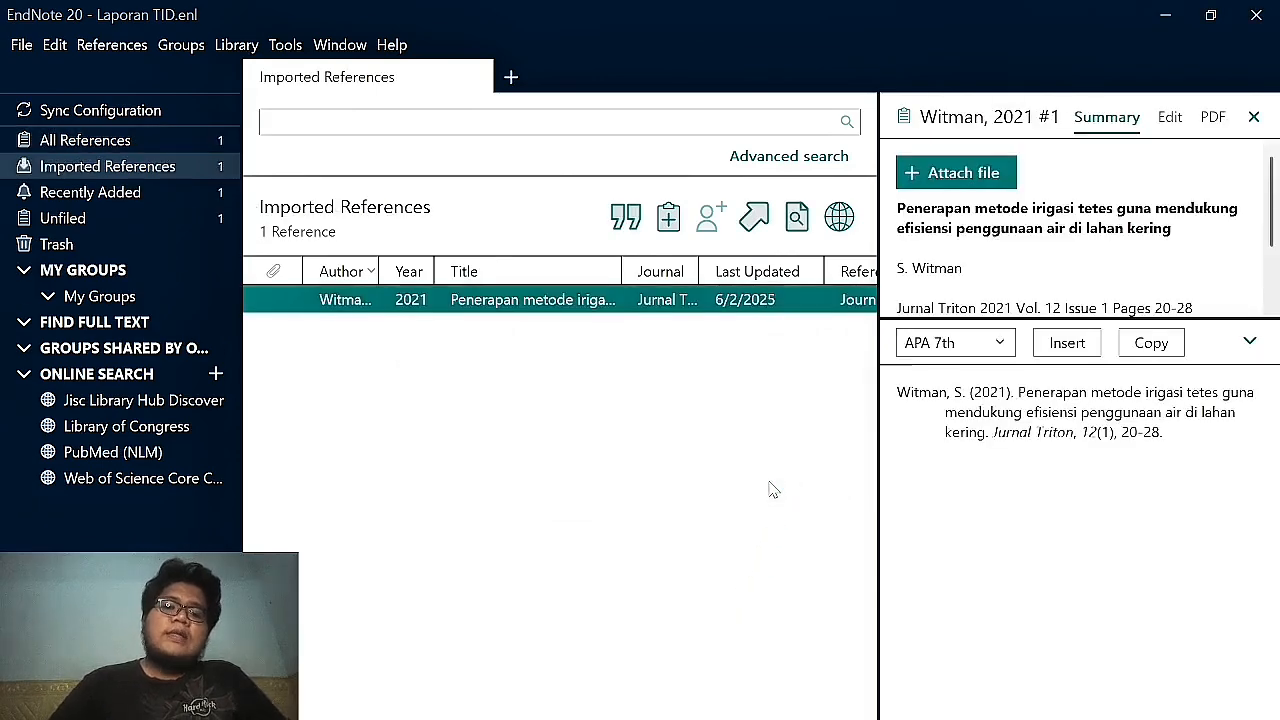
pyautogui.click(385, 340)
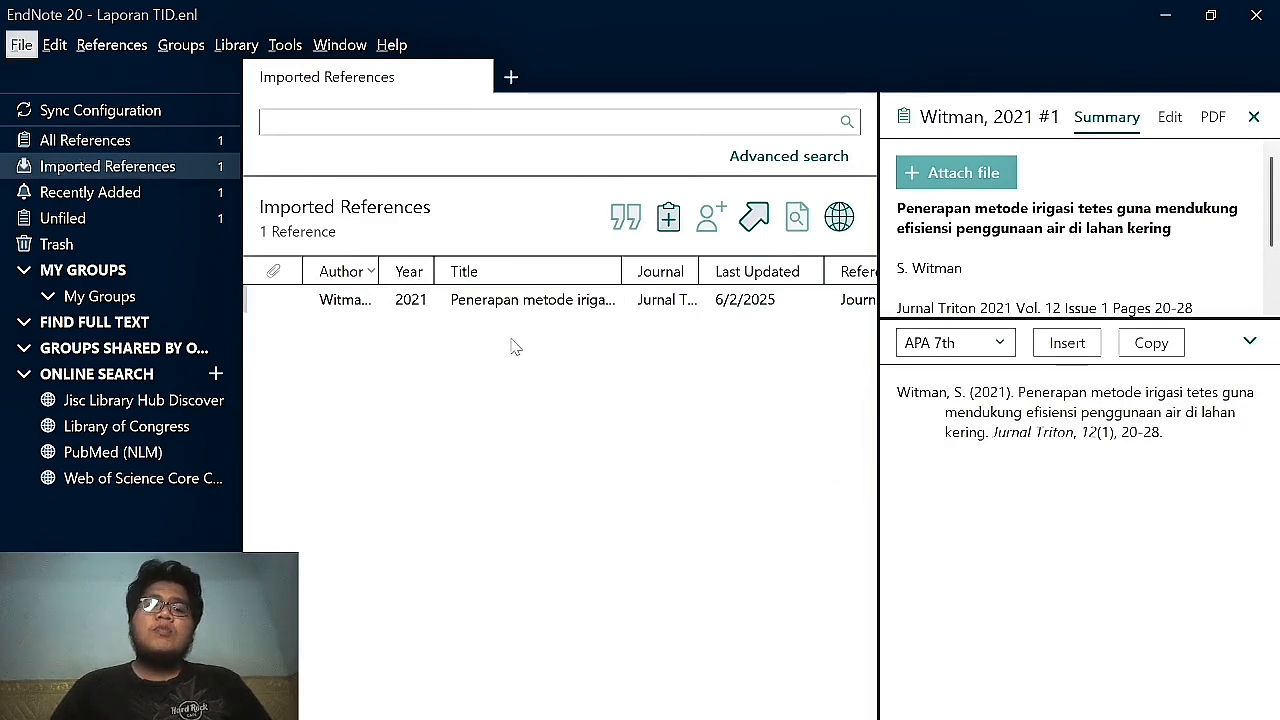
pyautogui.hotkey('alt', 'Tab')
pyautogui.hotkey('alt', 'Tab')
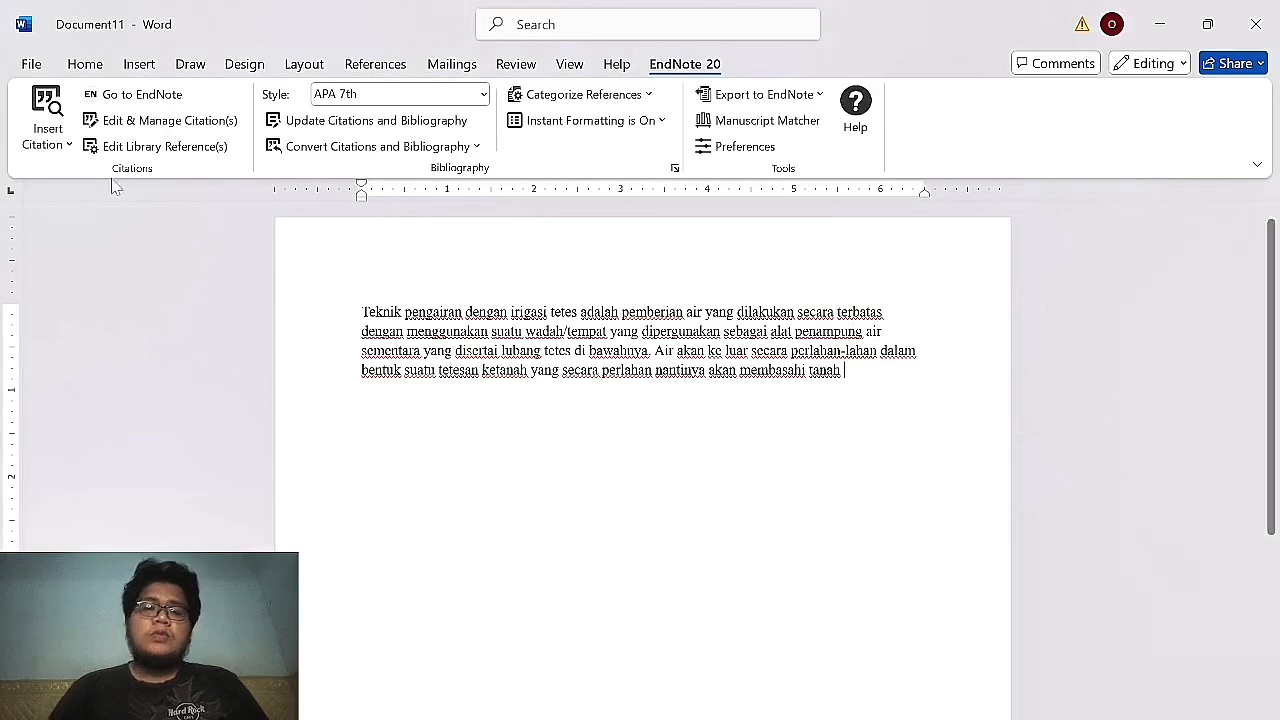
pyautogui.click(55, 142)
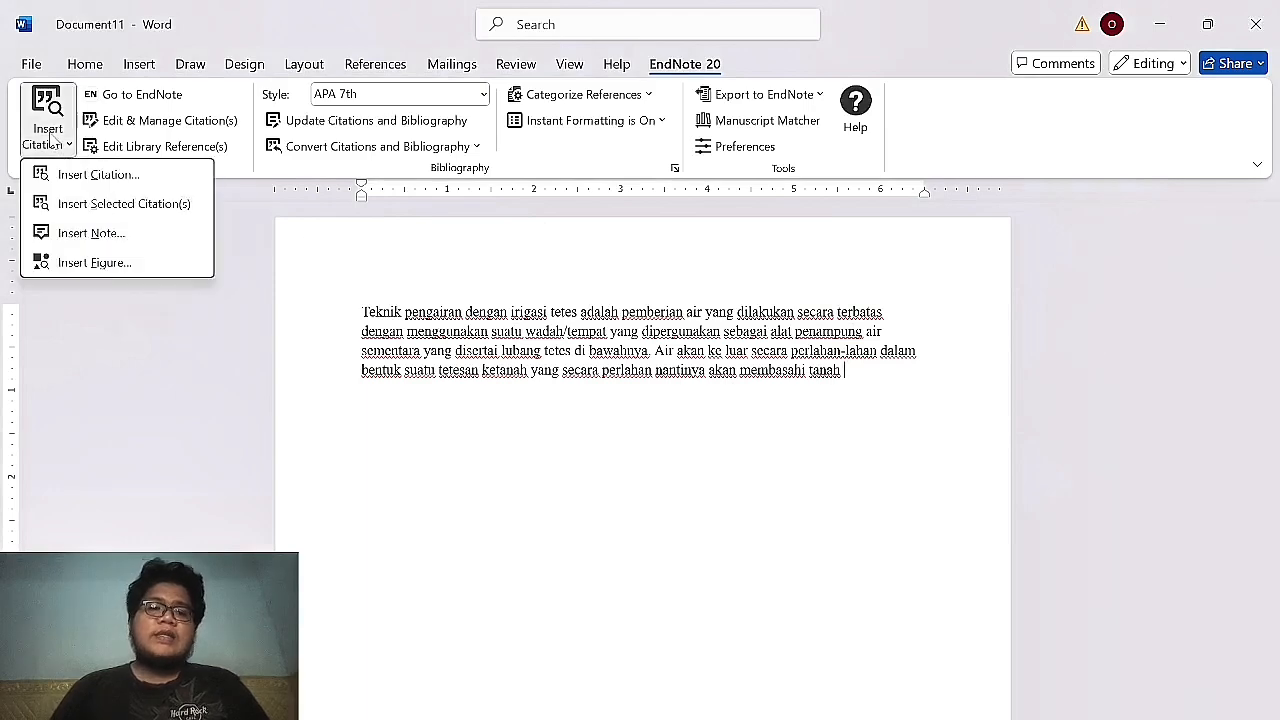
# Search the EndNote library for 'witman' and try citing the Witman 2021 result after the paragraph.
pyautogui.click(96, 176)
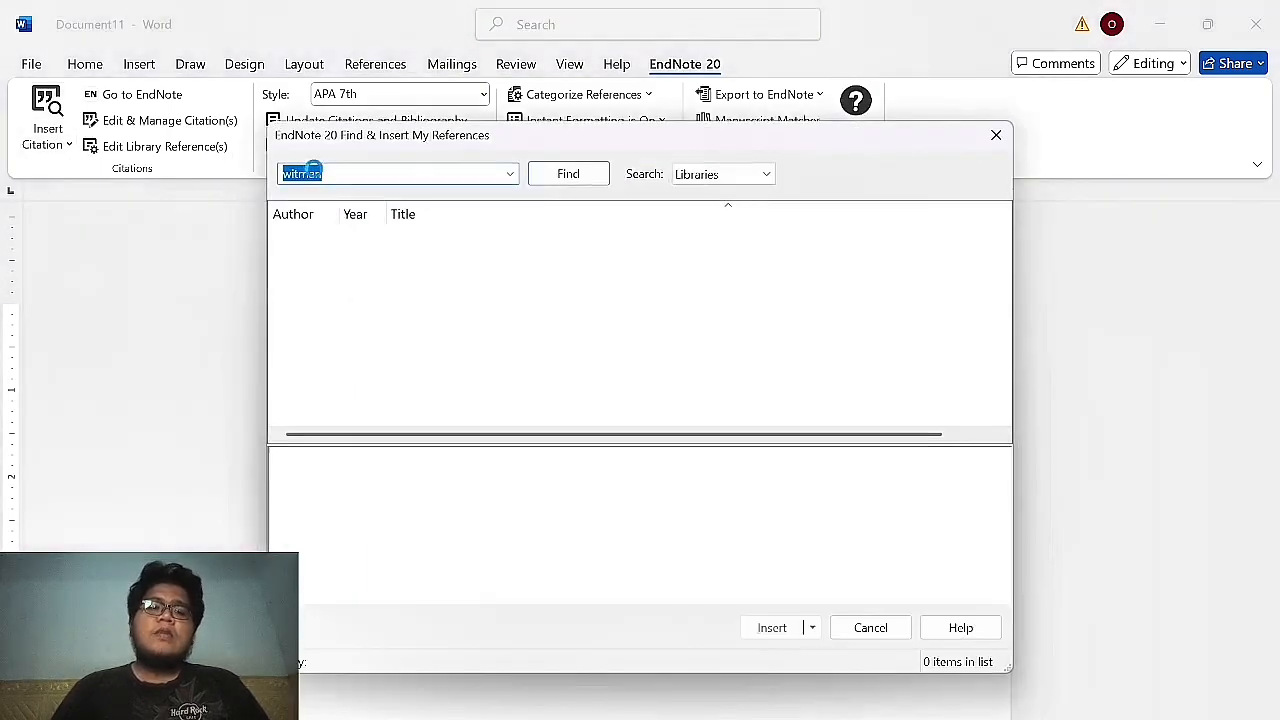
pyautogui.press('Return')
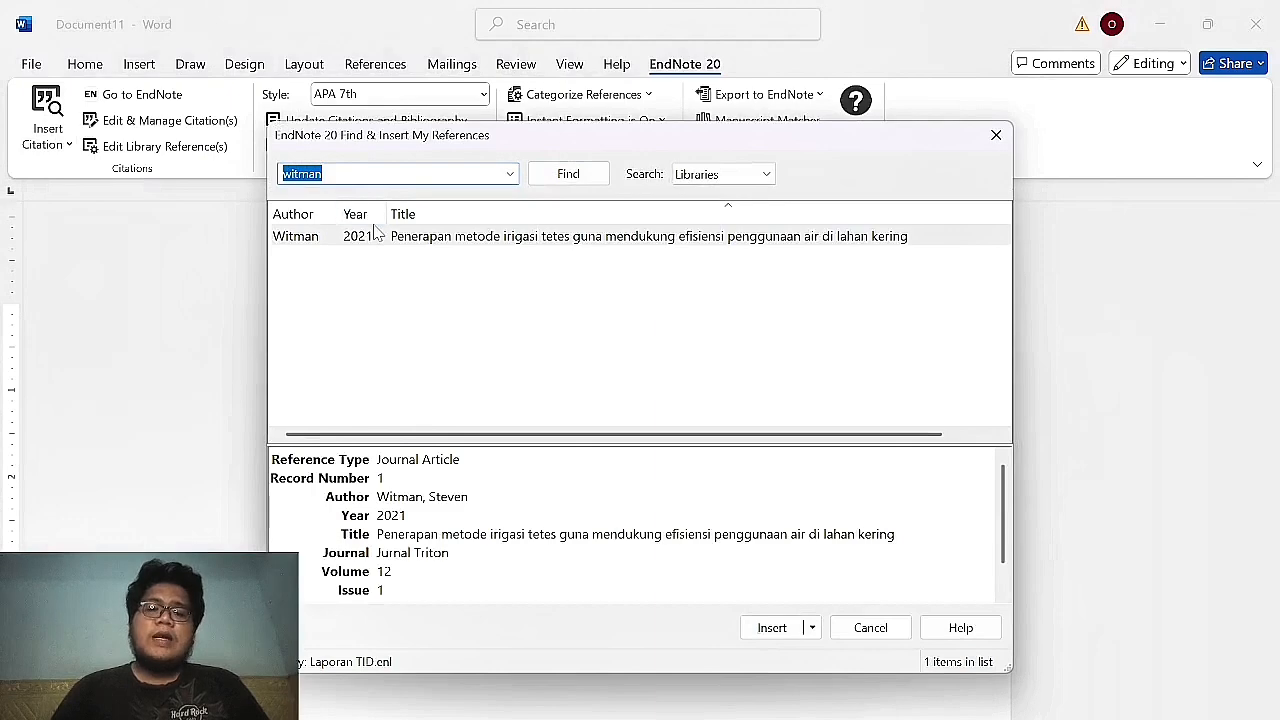
pyautogui.doubleClick(379, 236)
pyautogui.click(62, 146)
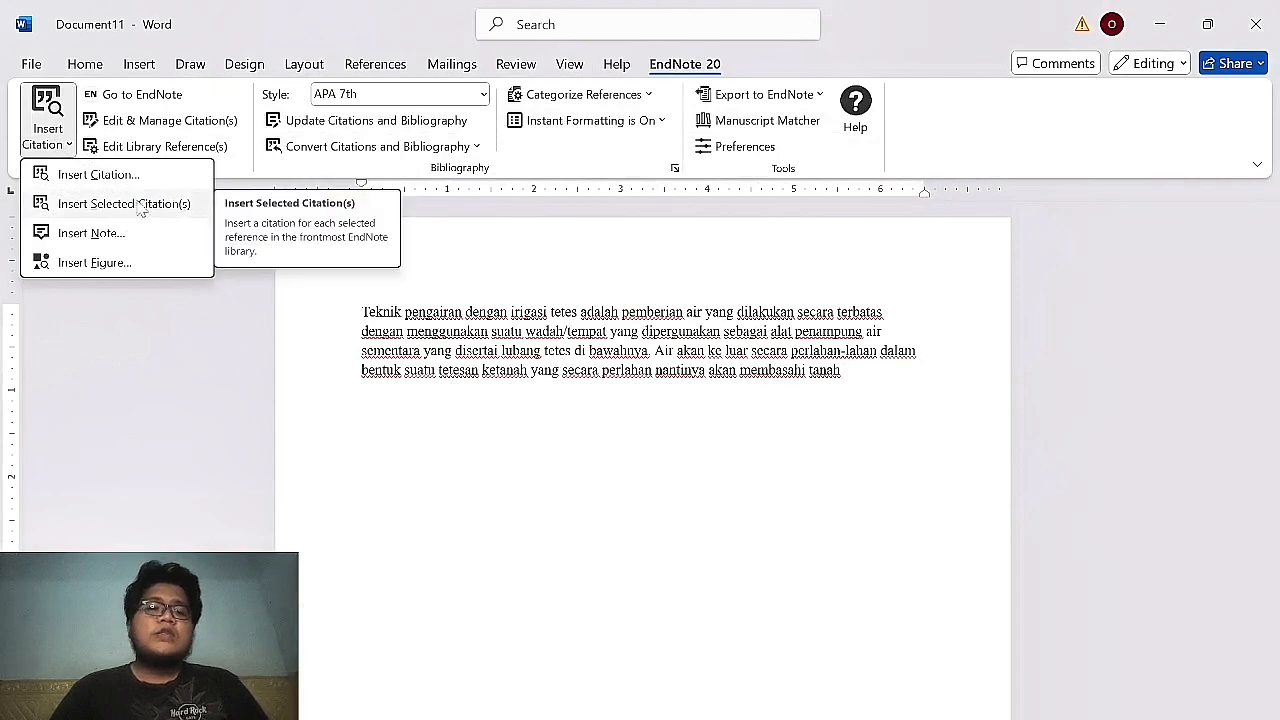
pyautogui.click(431, 344)
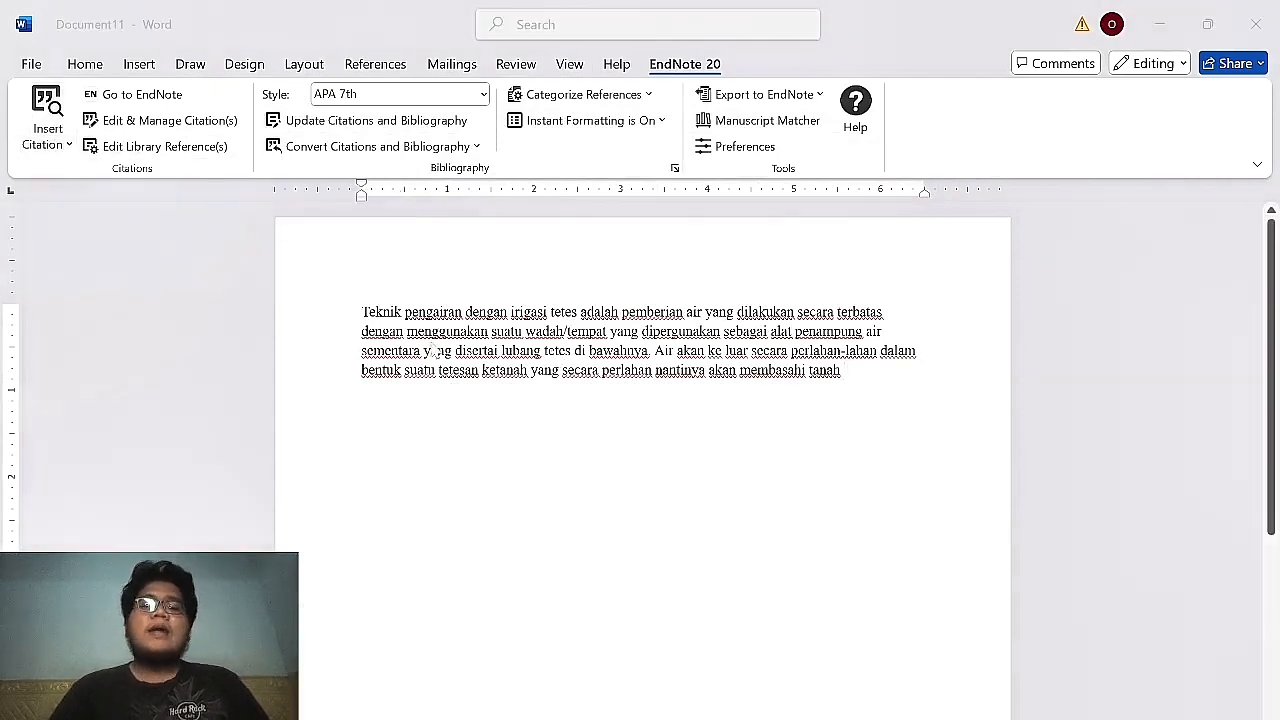
# Select the Witman 2021 reference in the EndNote library and return to Word.
pyautogui.hotkey('alt', 'Tab')
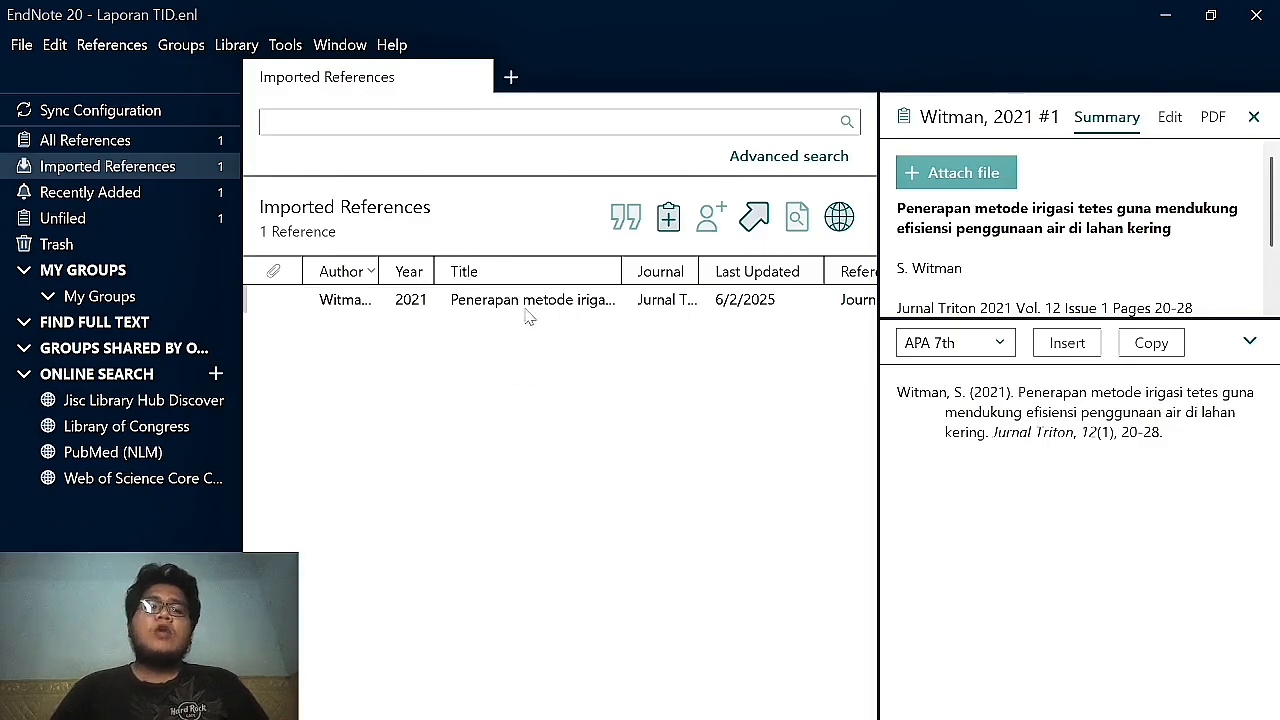
pyautogui.click(397, 308)
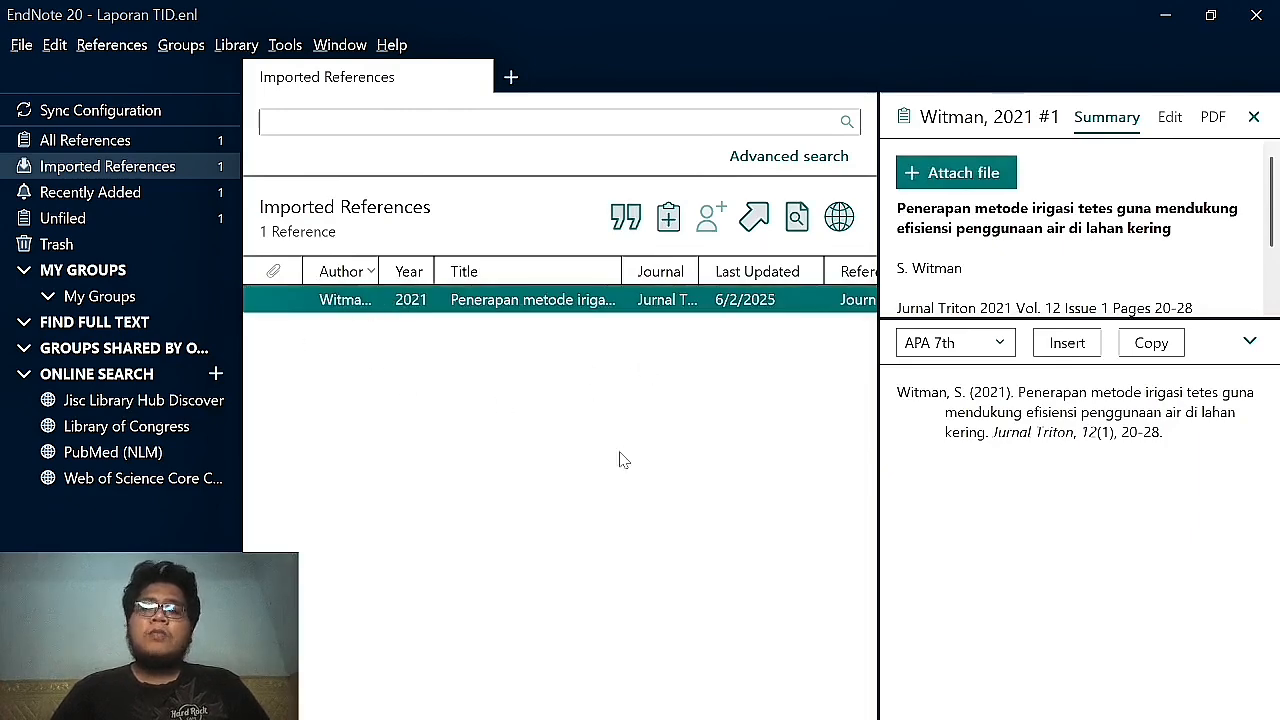
pyautogui.hotkey('alt', 'Tab')
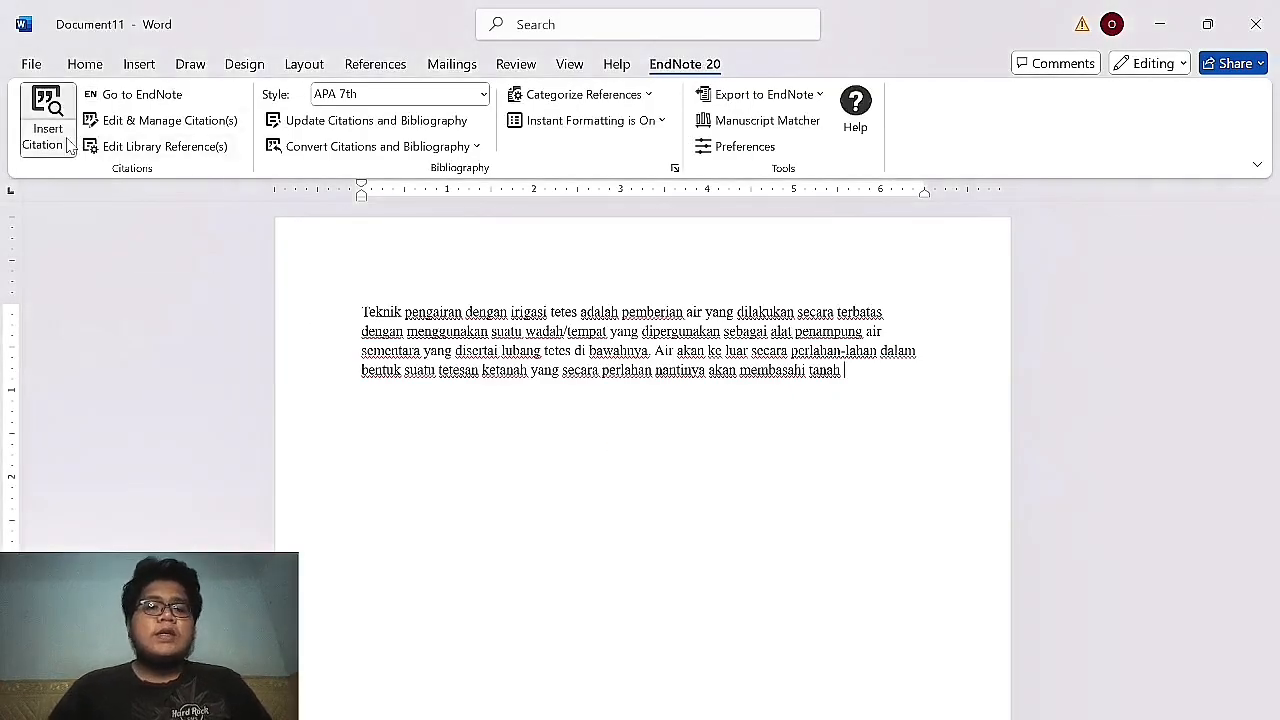
pyautogui.click(68, 146)
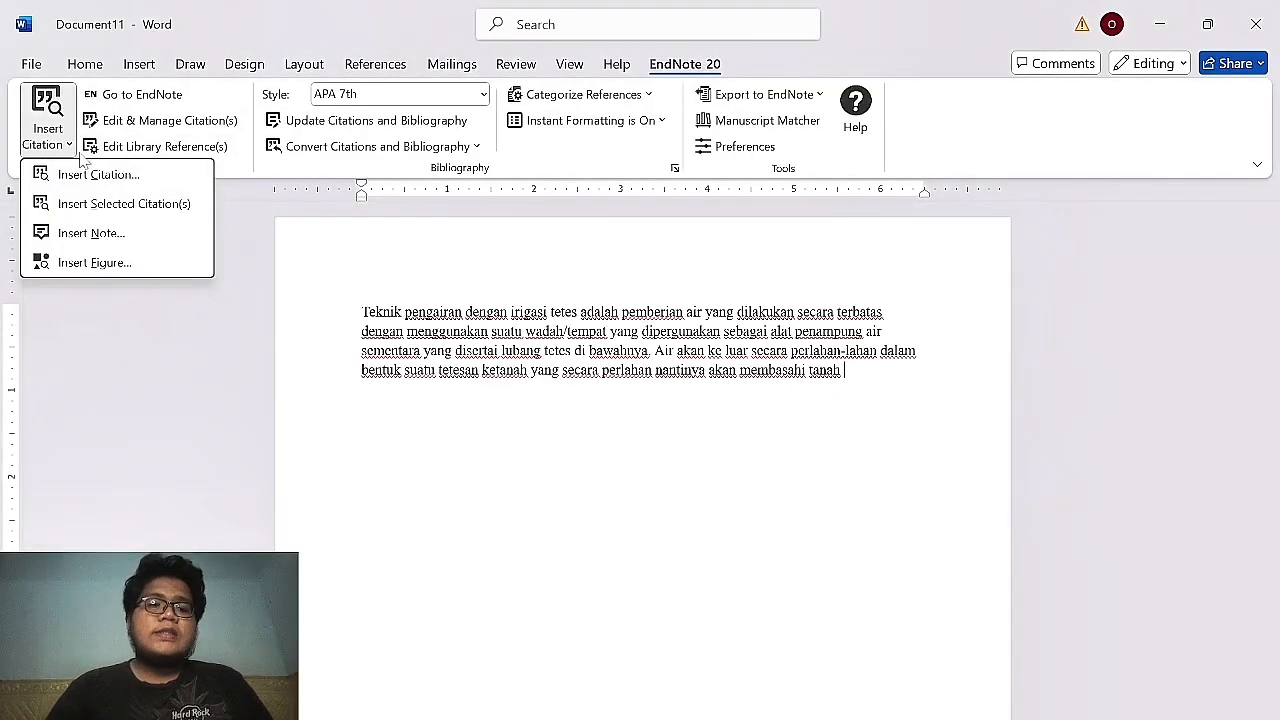
pyautogui.click(170, 218)
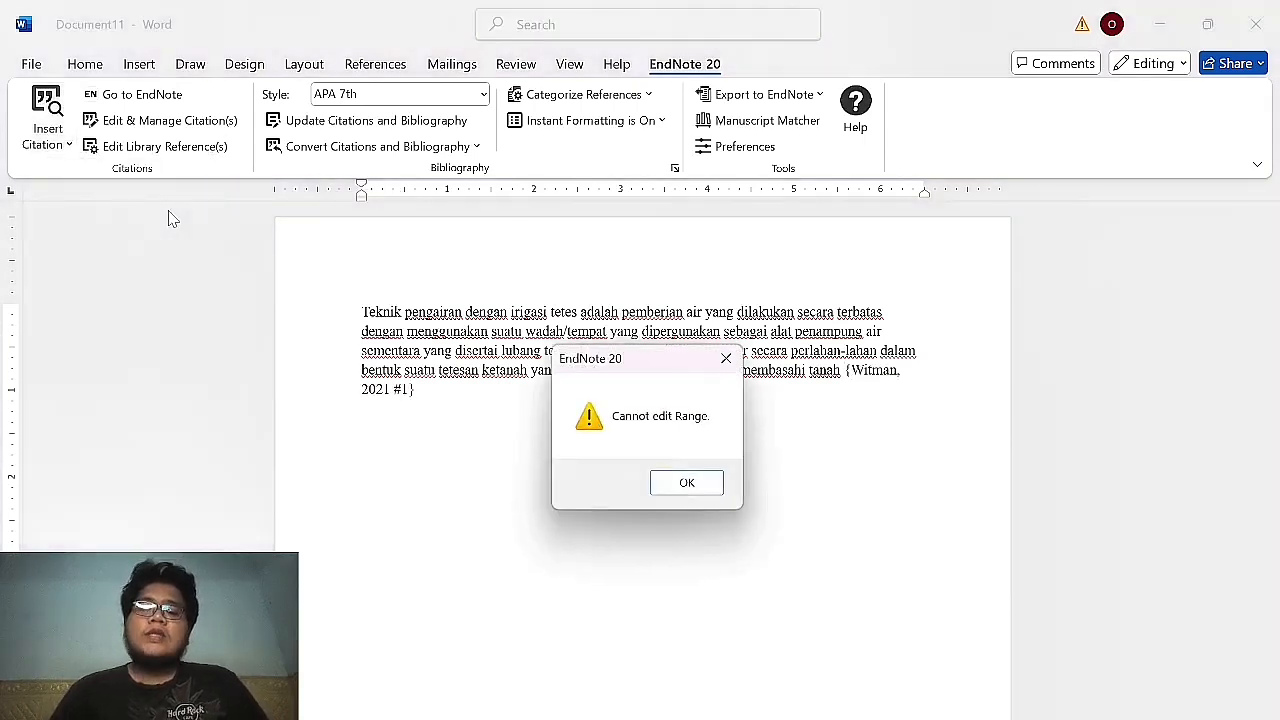
pyautogui.press('Return')
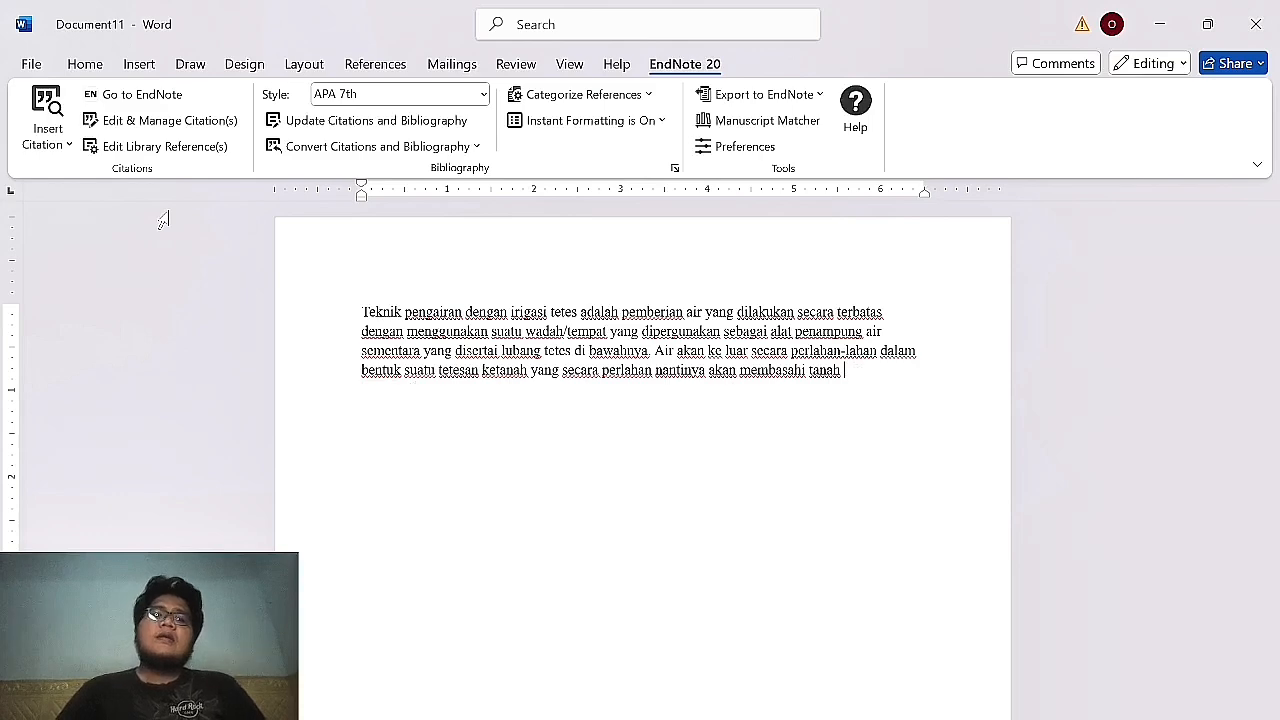
pyautogui.click(28, 60)
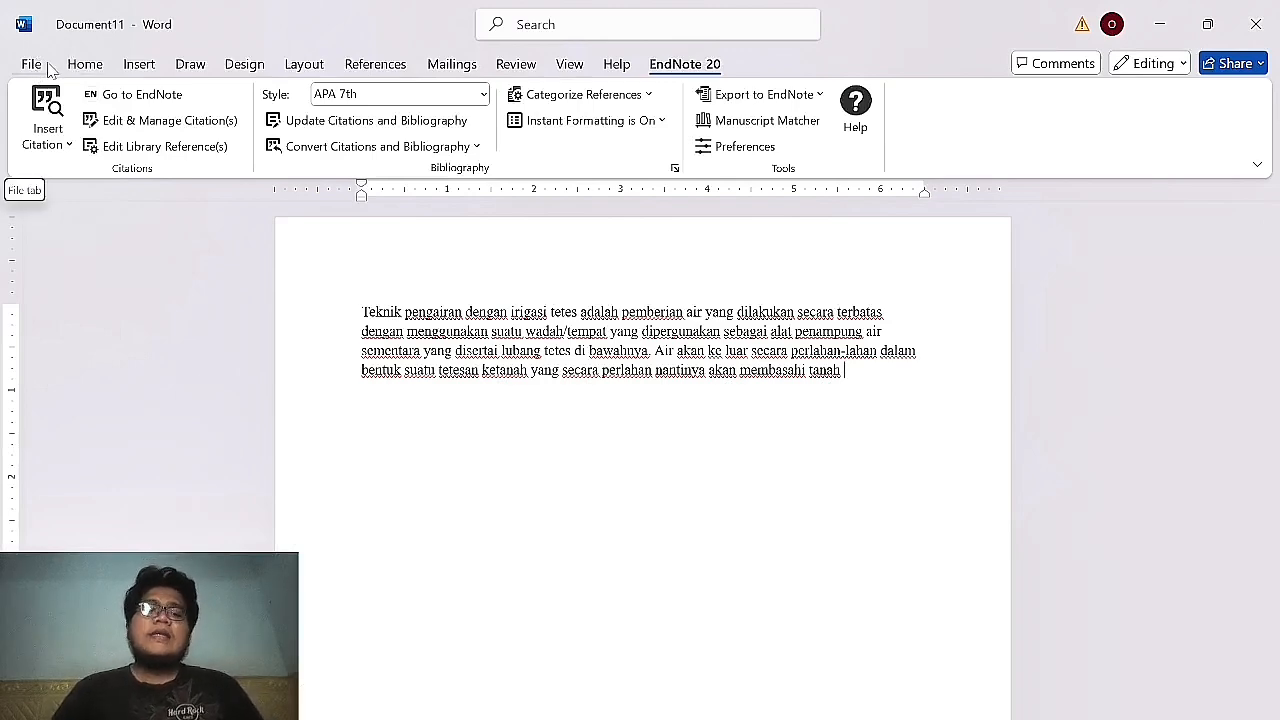
# In Word Options Add-ins, uncheck the Mendeley-1.19.8.dotm template, keeping EndNote Cwyw.dotm loaded.
pyautogui.click(33, 64)
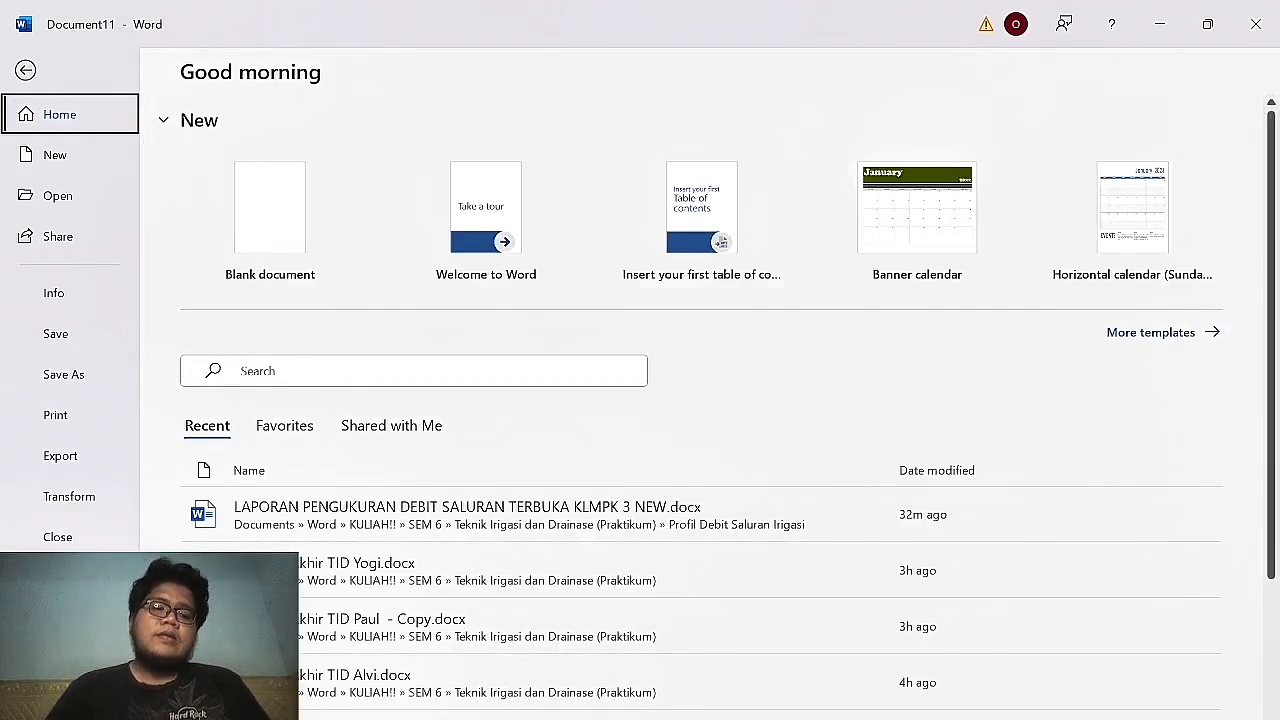
pyautogui.click(66, 693)
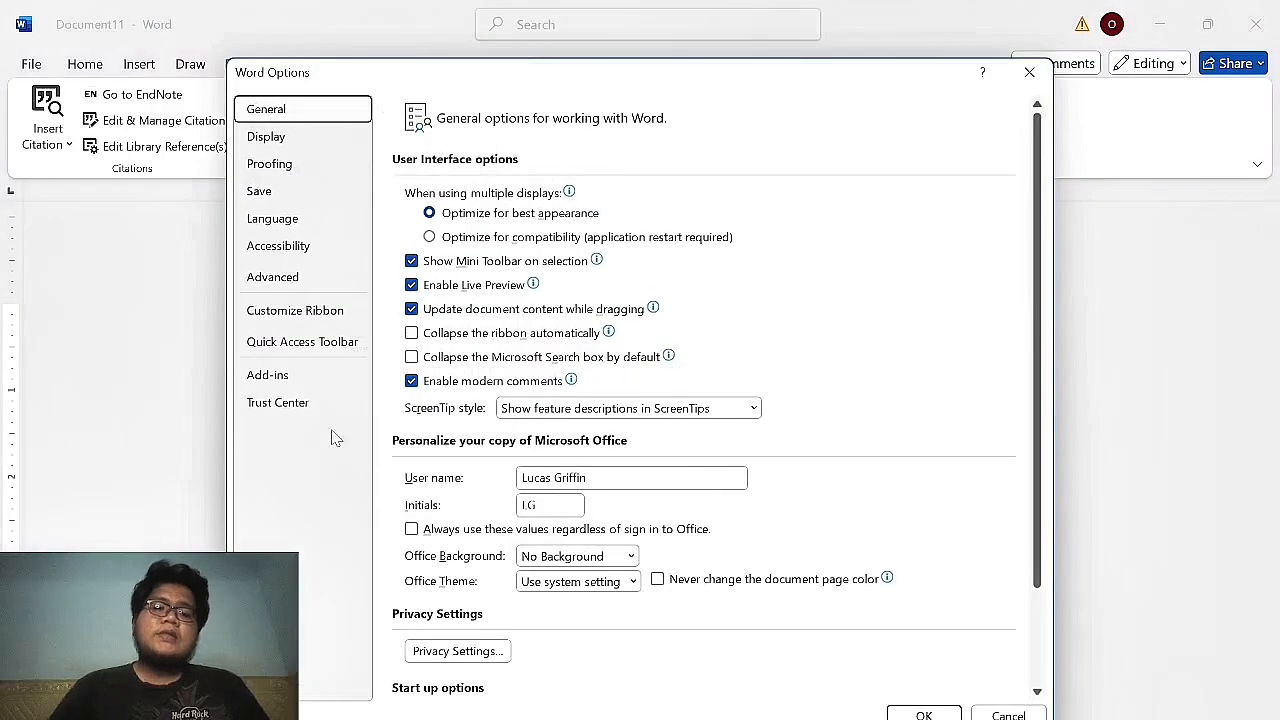
pyautogui.click(329, 379)
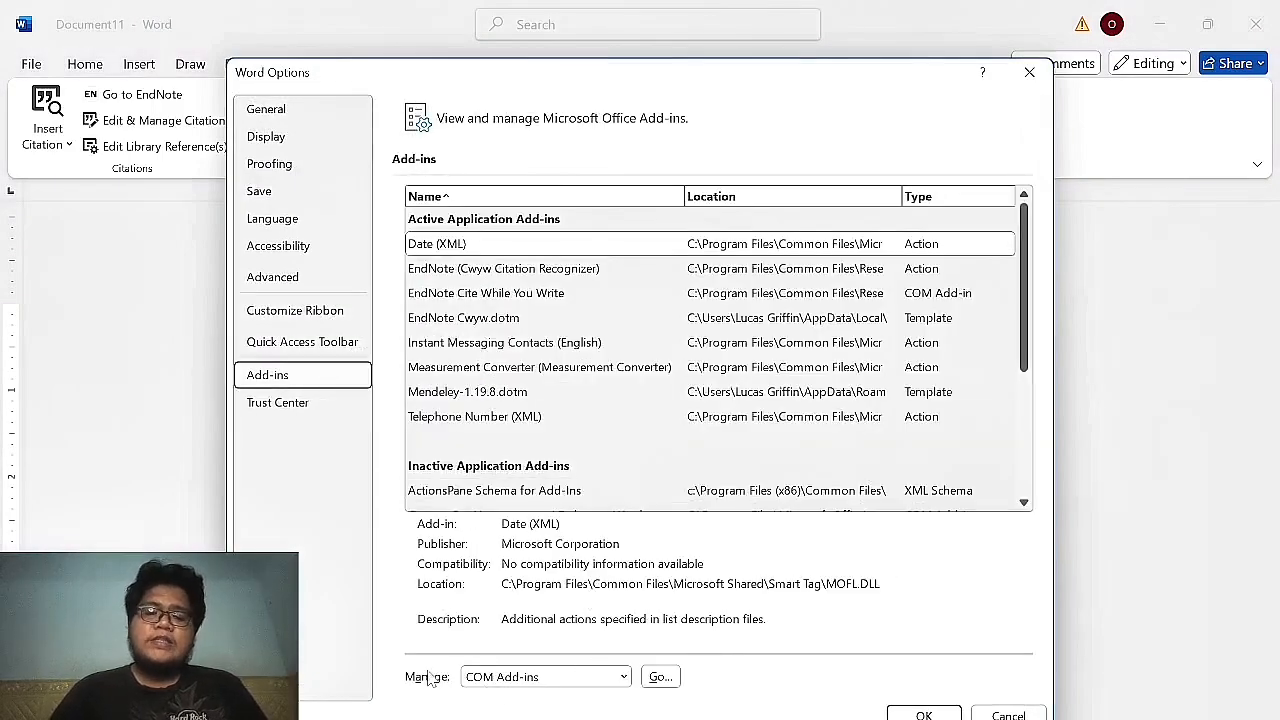
pyautogui.click(498, 688)
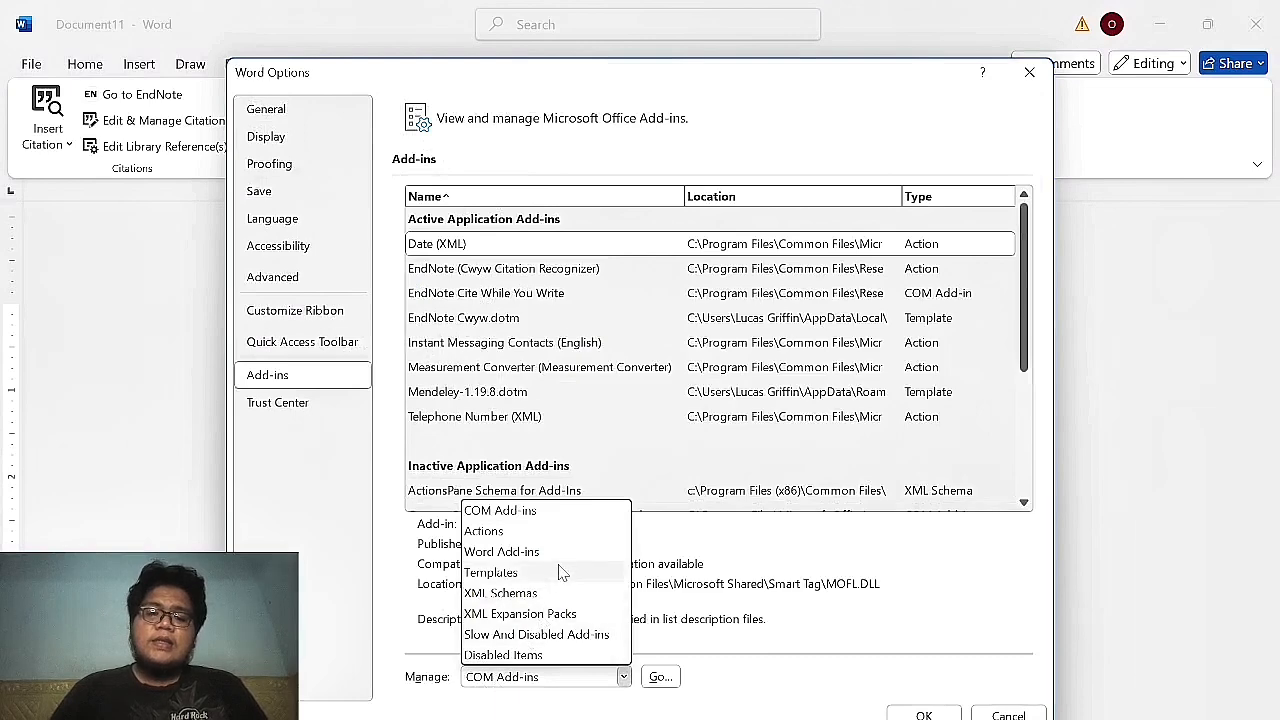
pyautogui.click(566, 556)
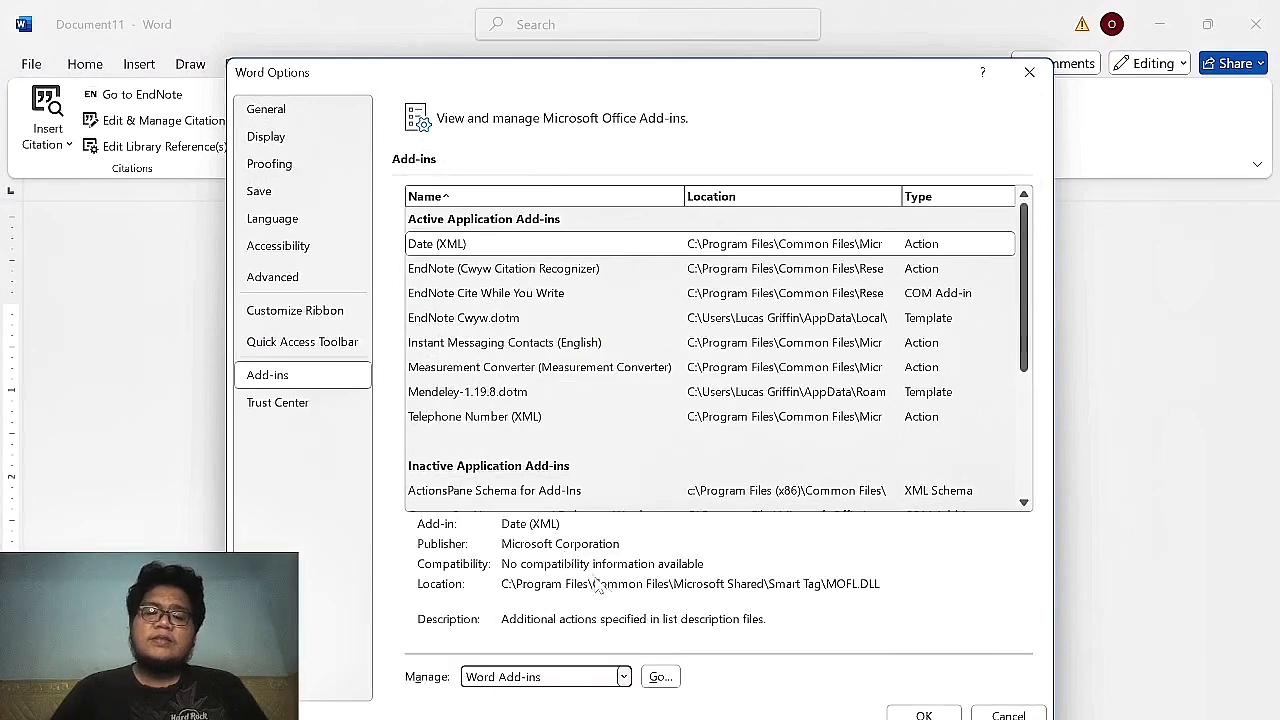
pyautogui.click(660, 677)
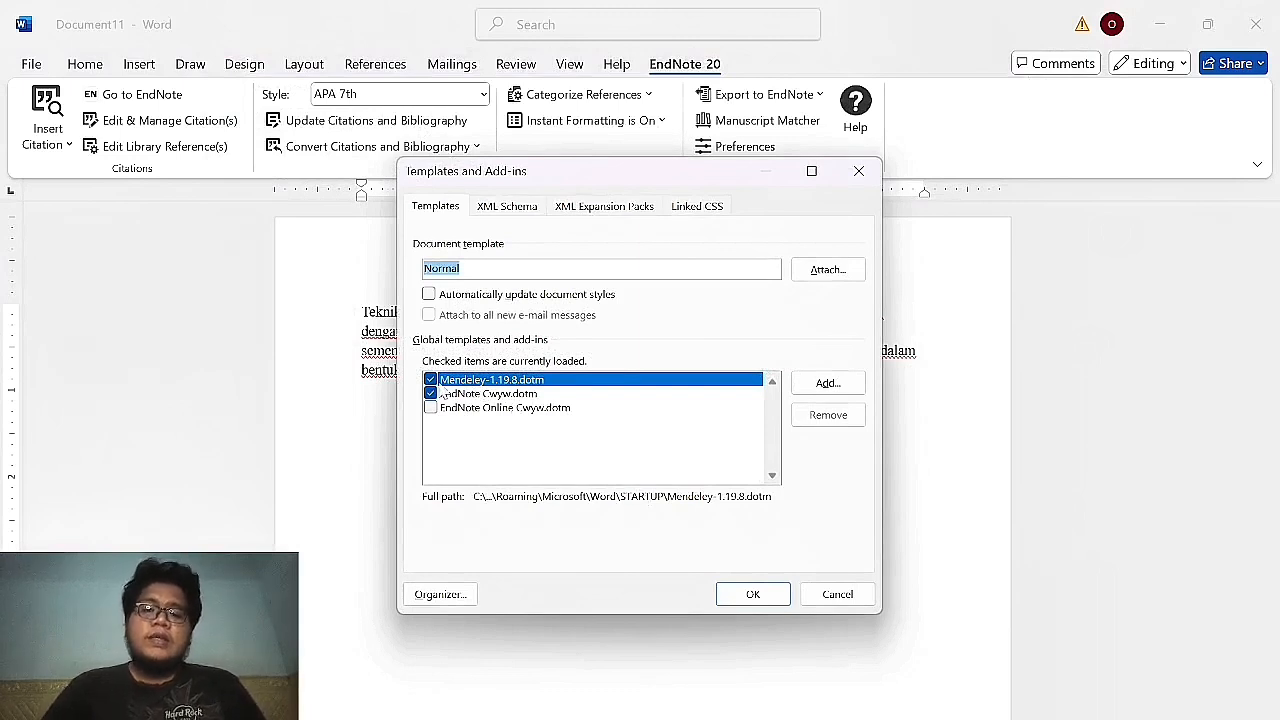
pyautogui.click(430, 380)
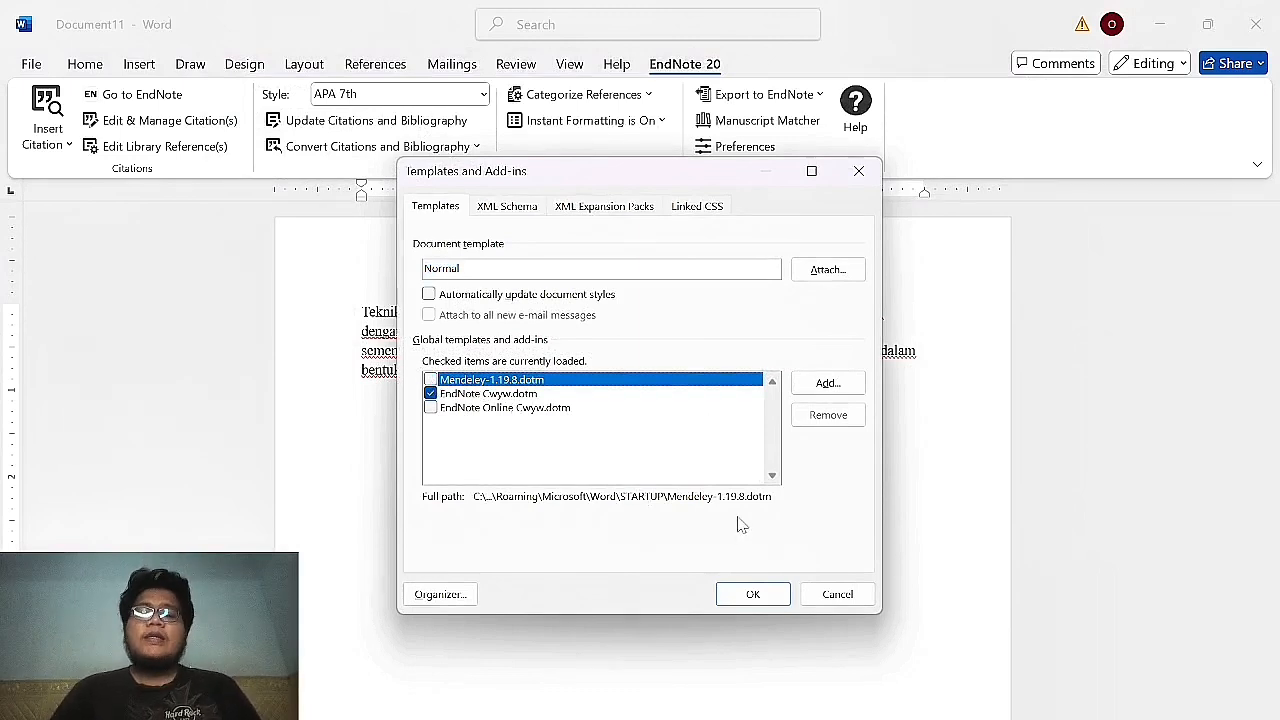
pyautogui.click(753, 597)
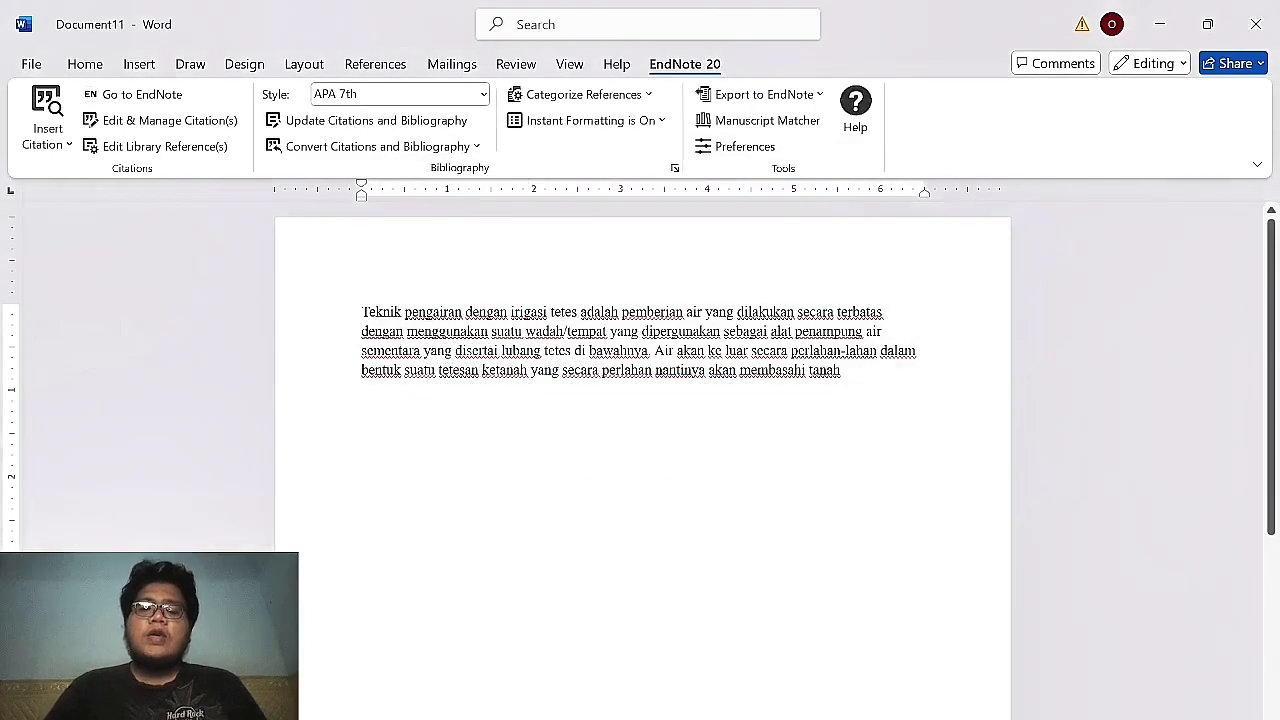
pyautogui.click(48, 140)
# Insert the selected Witman 2021 citation after the paragraph, then switch to EndNote.
pyautogui.click(110, 205)
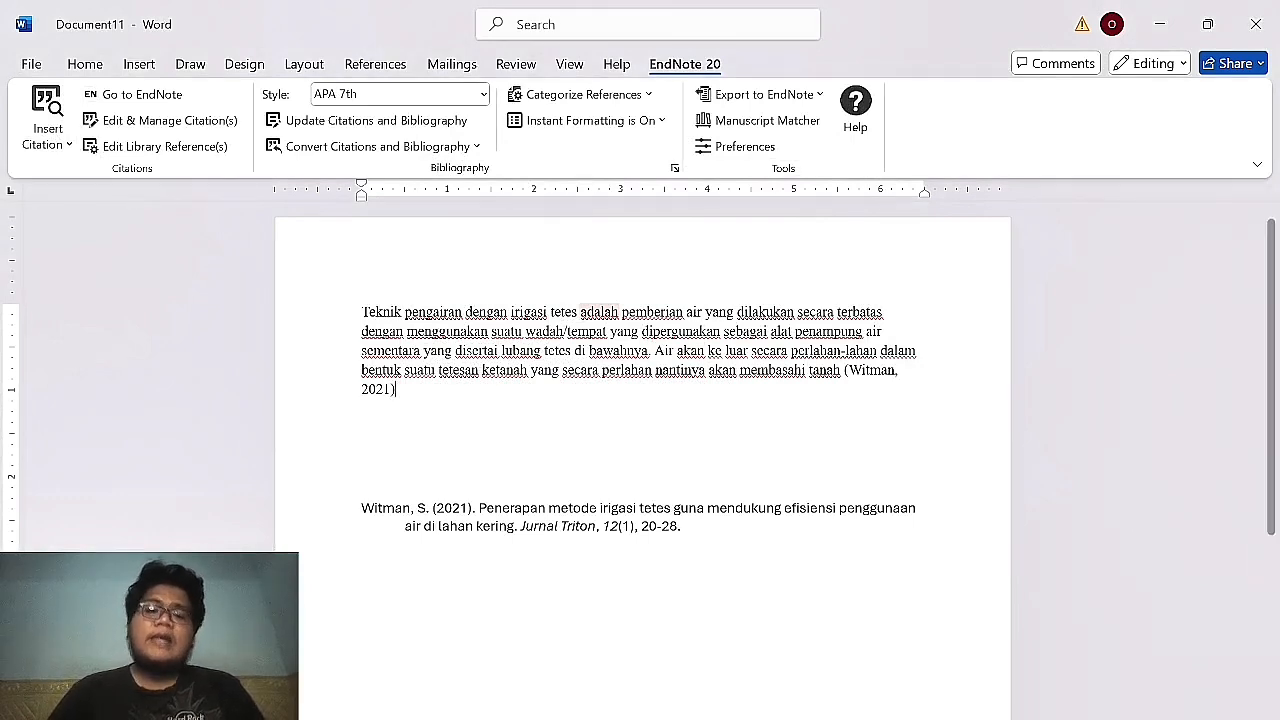
pyautogui.hotkey('alt', 'Tab')
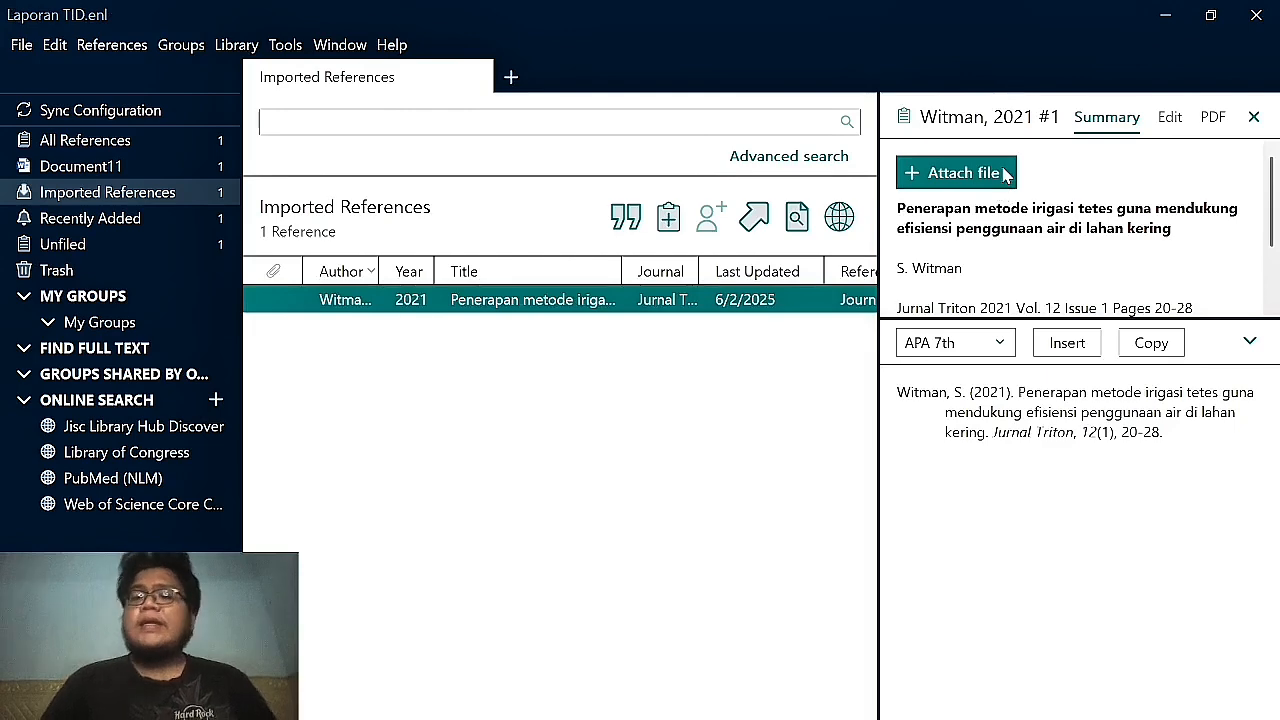
pyautogui.click(1006, 174)
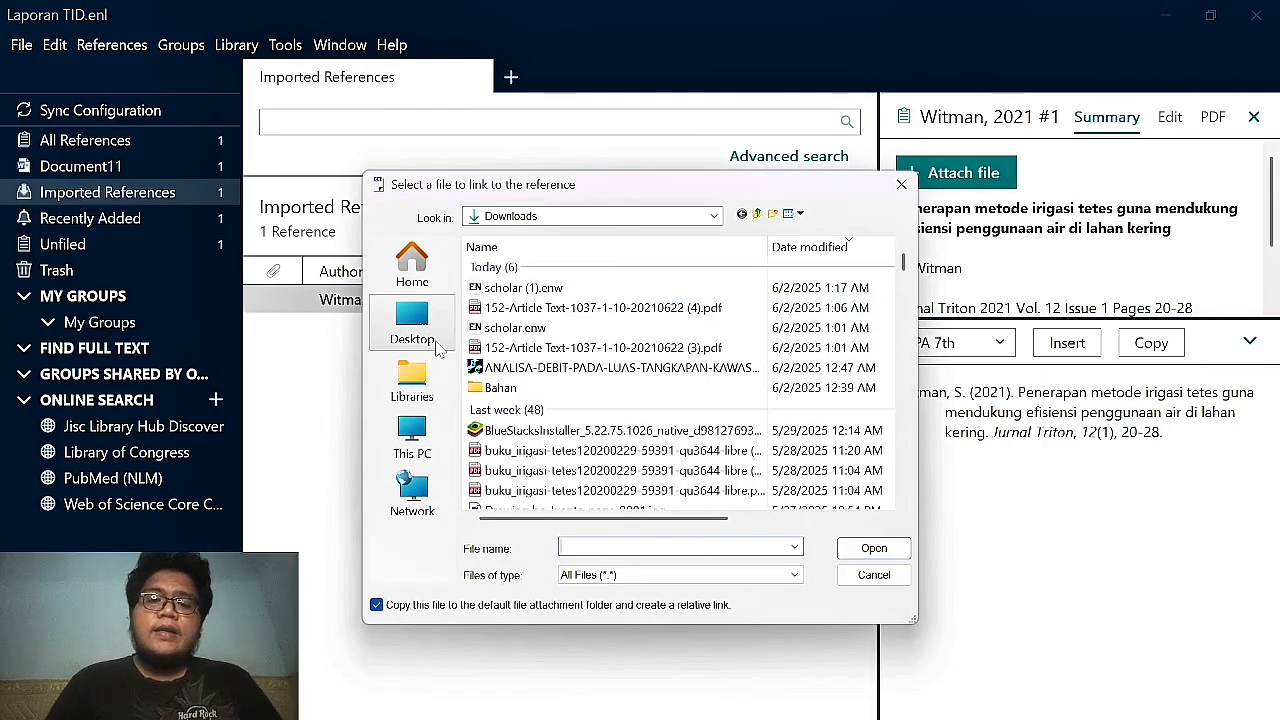
pyautogui.click(612, 308)
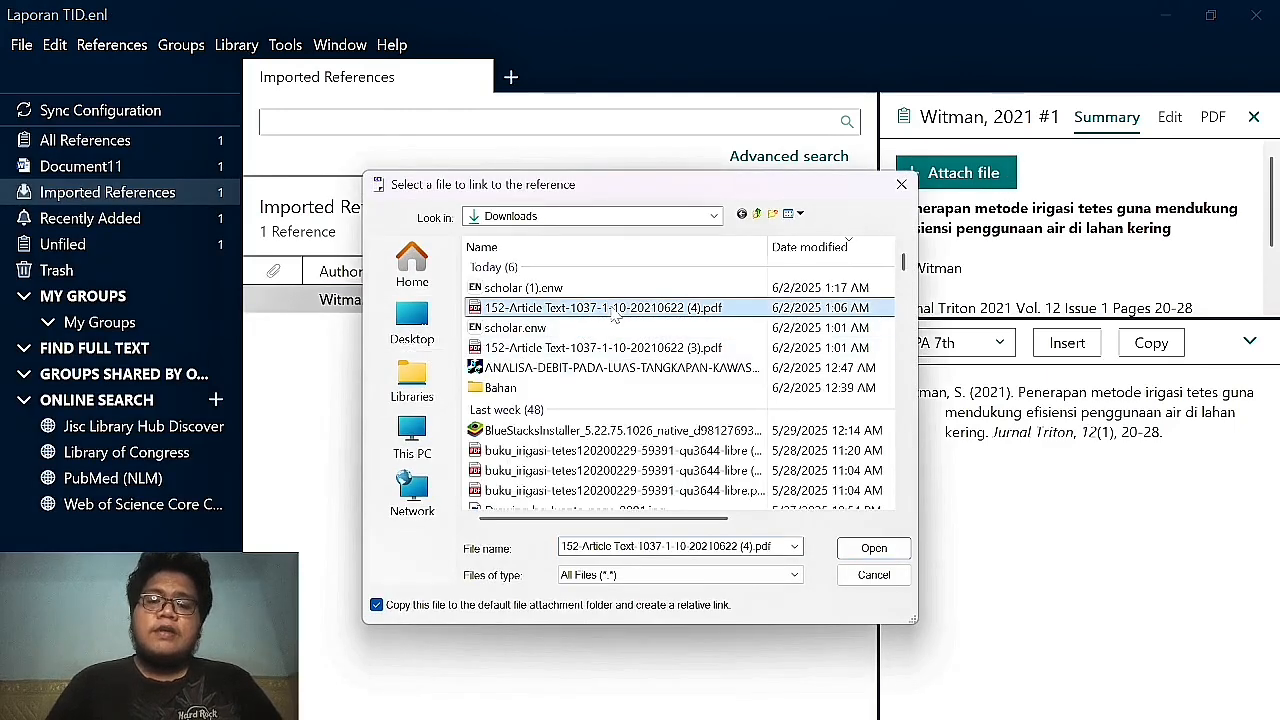
pyautogui.click(850, 555)
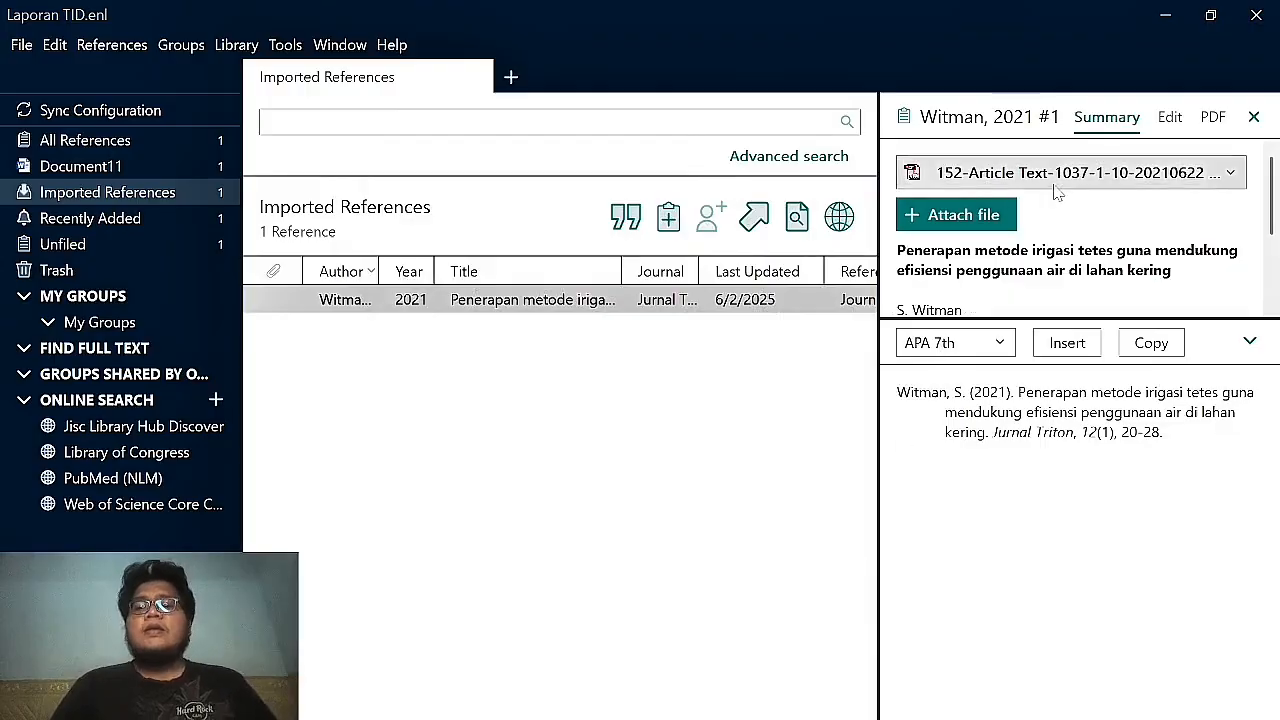
# Open the attached Jurnal Triton PDF full screen, scroll through it, and close it.
pyautogui.click(1062, 186)
pyautogui.click(1066, 206)
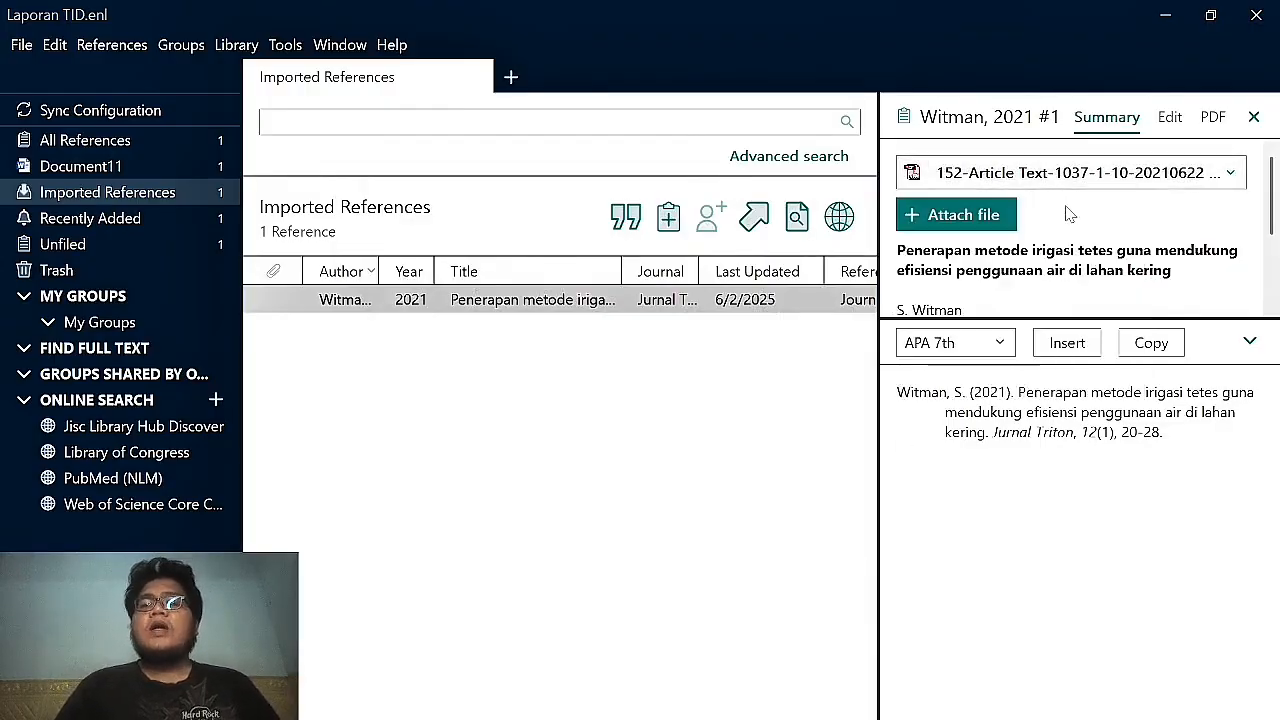
pyautogui.click(1037, 168)
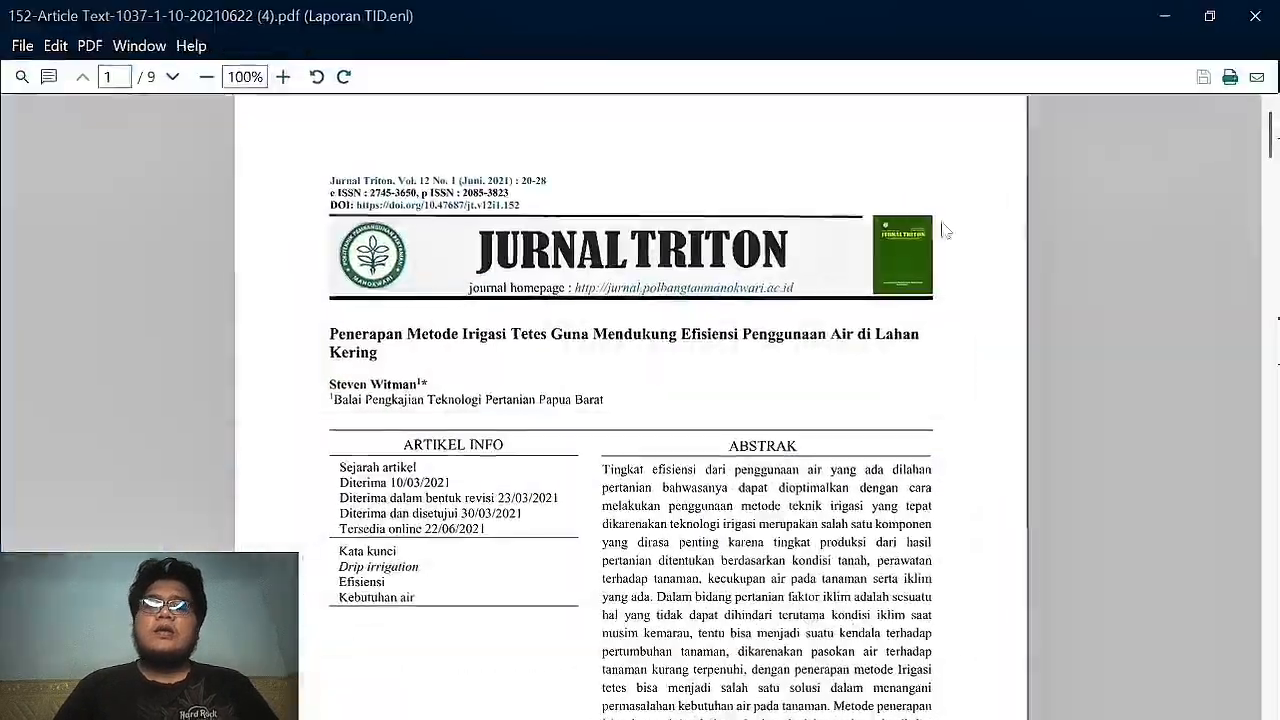
pyautogui.scroll(-5, 862, 358)
pyautogui.scroll(-20, 862, 358)
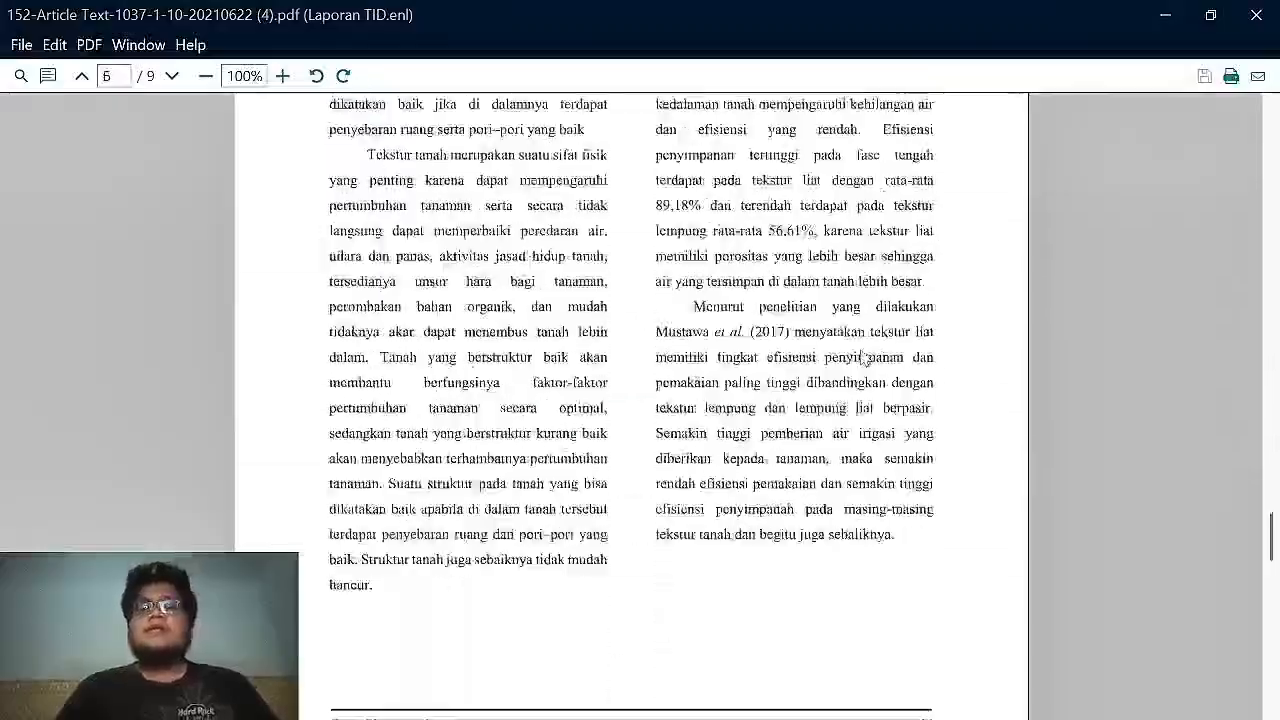
pyautogui.scroll(-5, 862, 358)
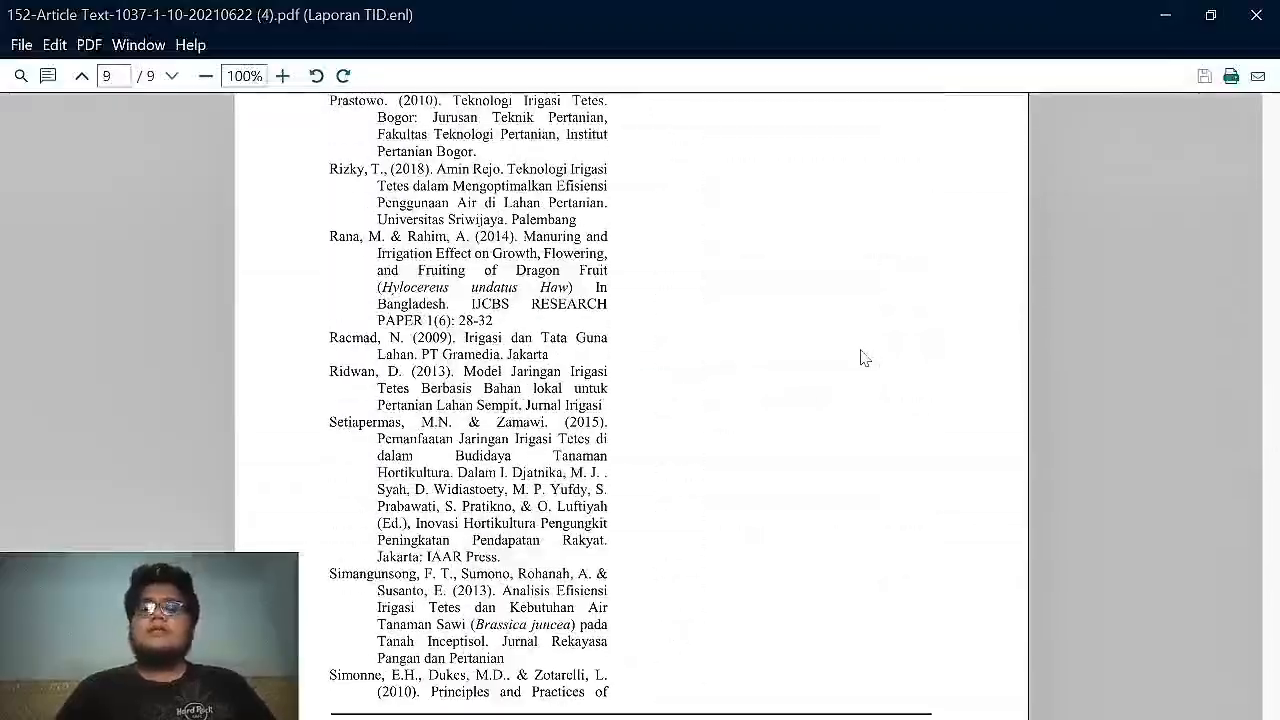
pyautogui.click(1256, 15)
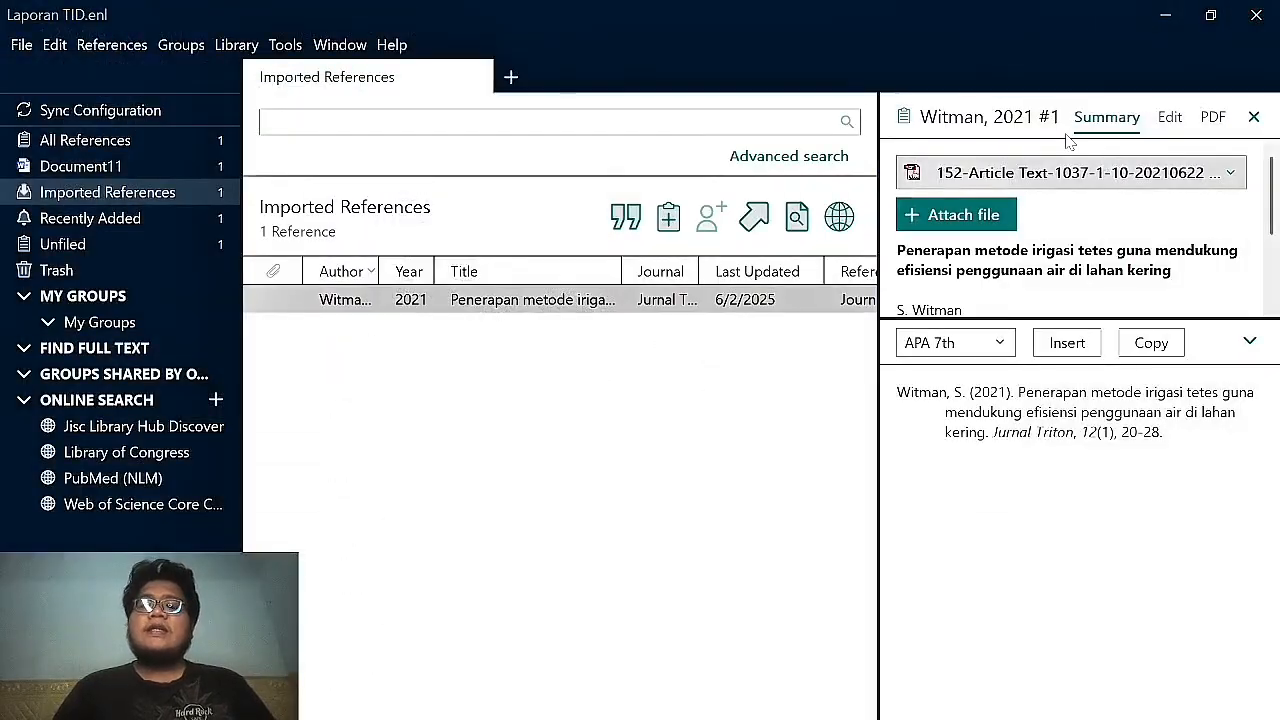
# Paste the drip-irrigation paragraph into blank Document12 and place the cursor after 'tanah'.
pyautogui.hotkey('alt', 'Tab')
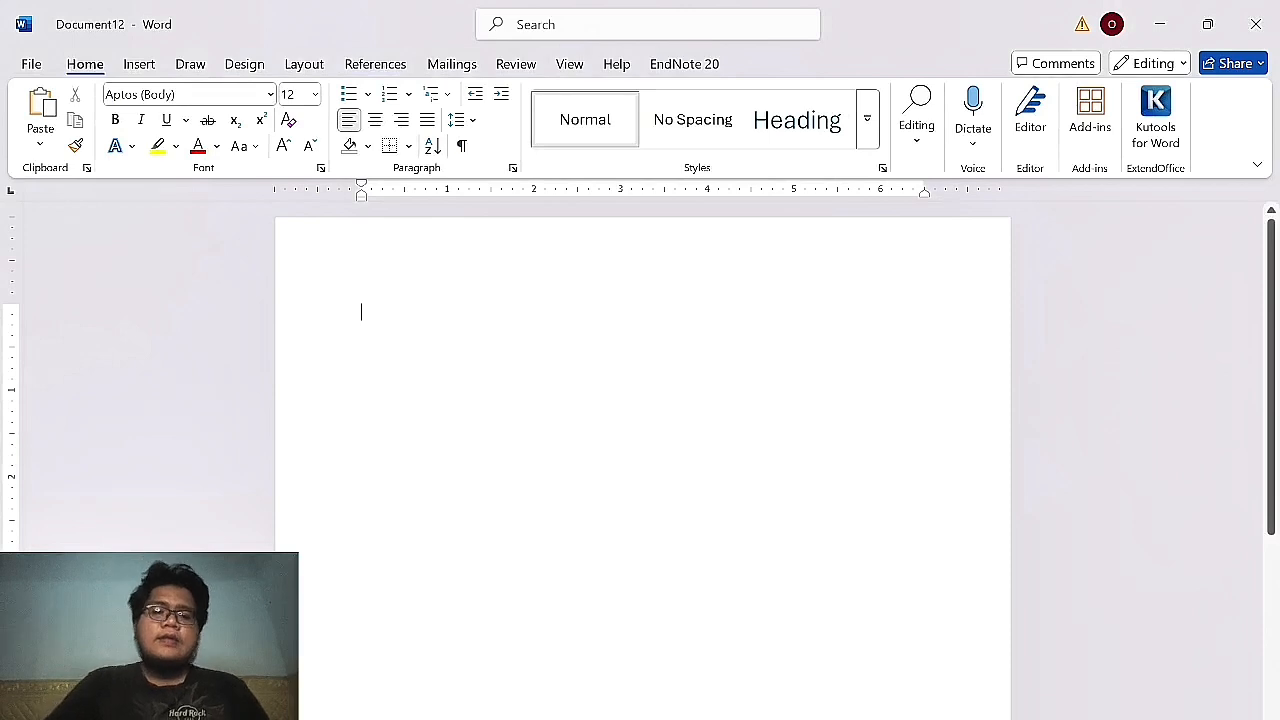
pyautogui.write('Teknik pengairan dengan irigasi tetes adalah pemberian air yang dilakukan secara terbatas dengan menggunakan suatu wadah/tempat yang dipergunakan sebagai alat penampung air sementara yang disertai lubang tetes di bawahnya. Air akan ke luar secara perlahan-lahan dalam bentuk suatu tetesan ketanah yang secara perlahan nantinya akan membasahi tanah')
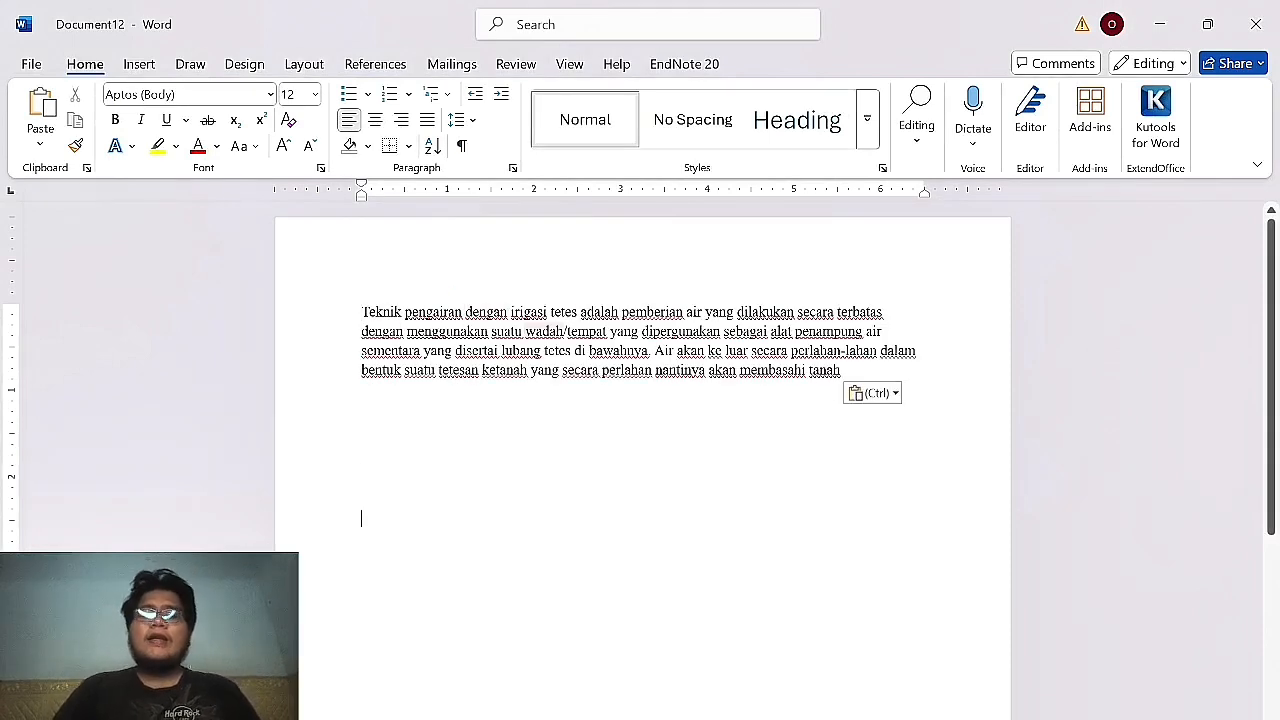
pyautogui.click(845, 370)
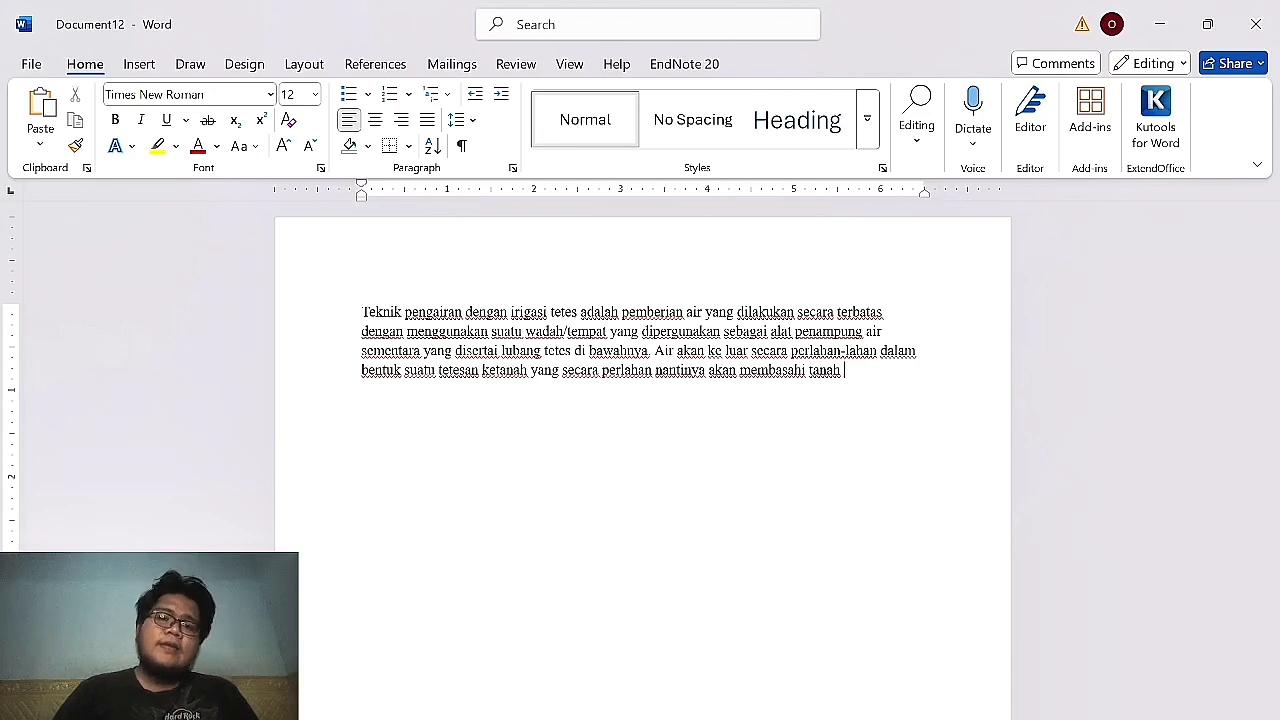
pyautogui.click(38, 63)
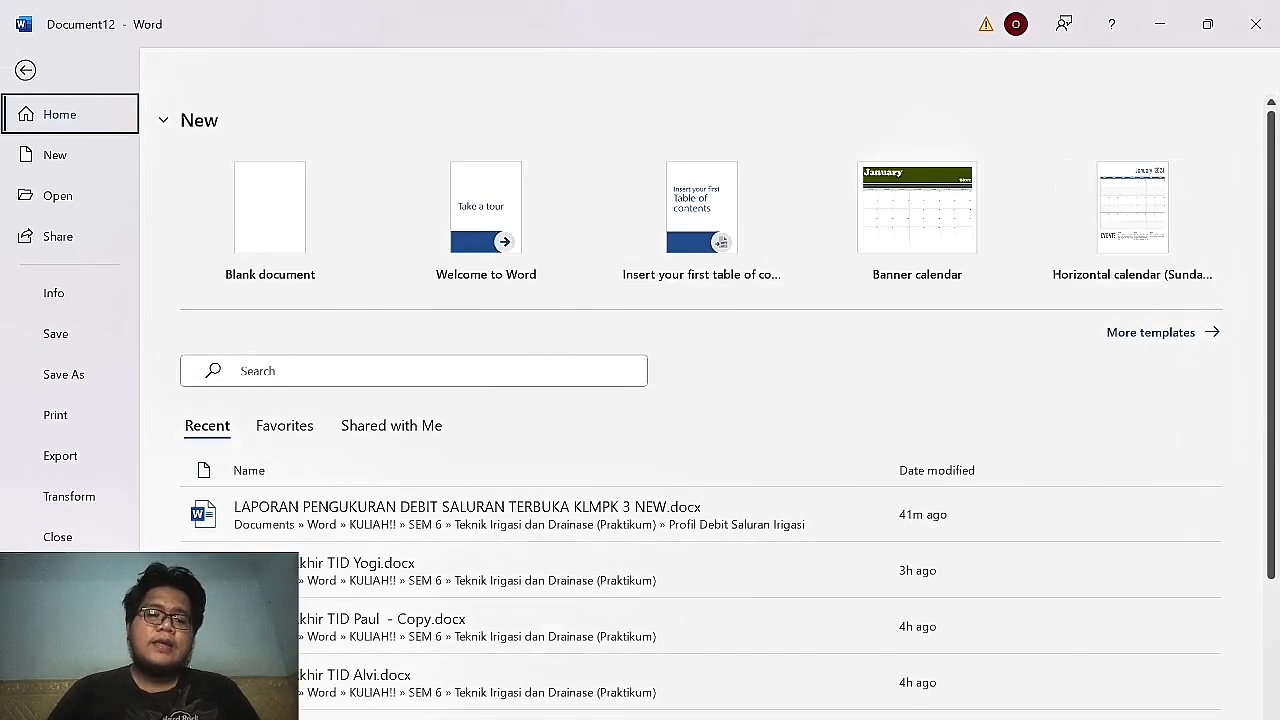
# Review the loaded Word add-in templates in Options without changes, then return to Document12.
pyautogui.click(64, 694)
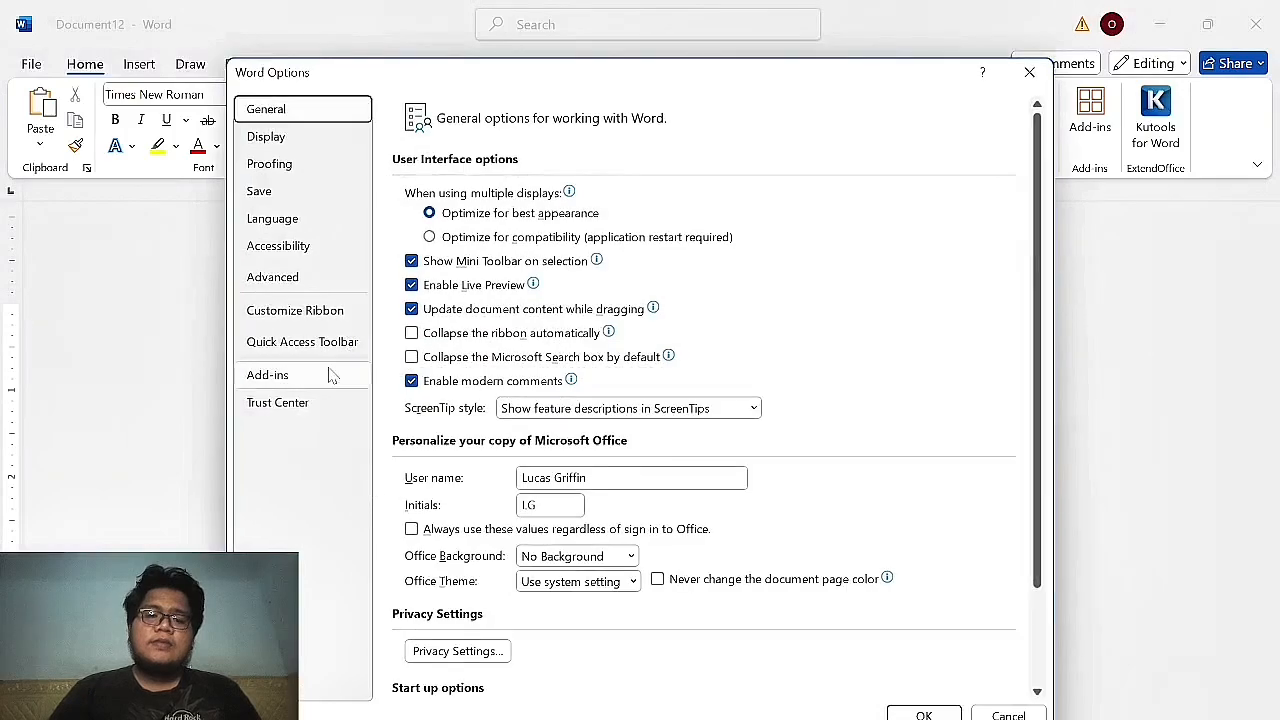
pyautogui.click(300, 380)
pyautogui.click(500, 677)
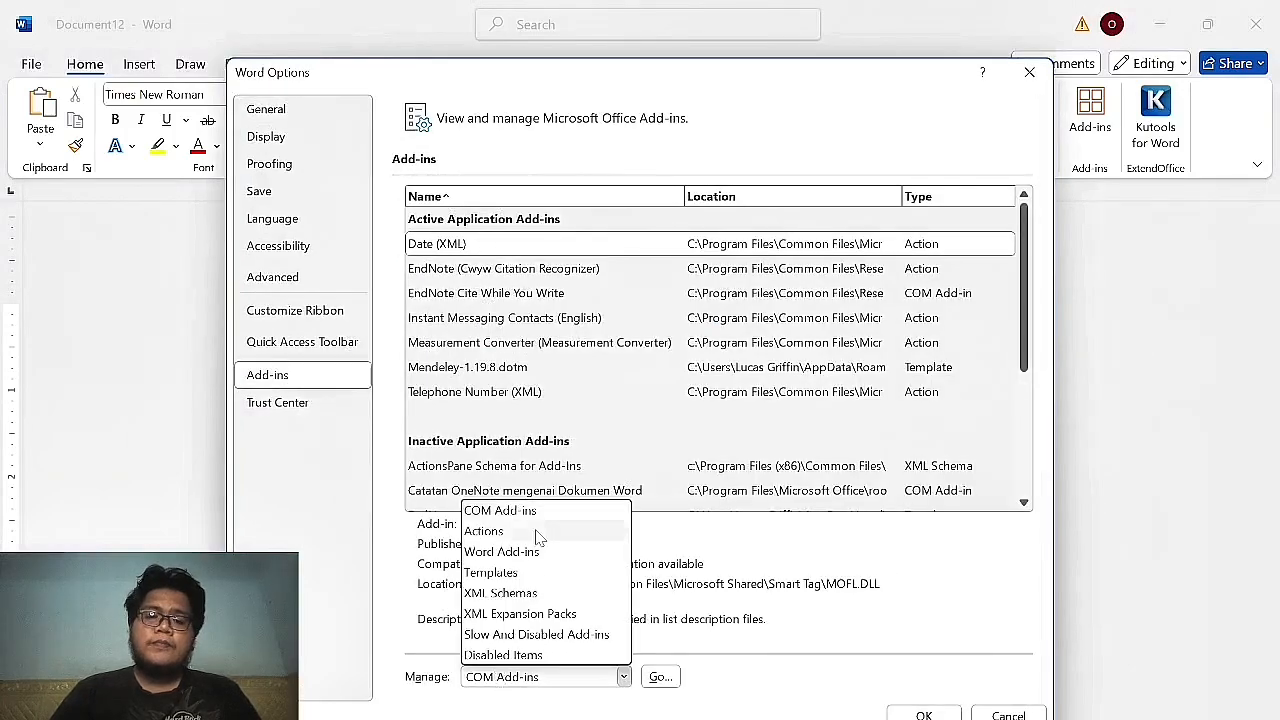
pyautogui.click(501, 552)
pyautogui.click(660, 677)
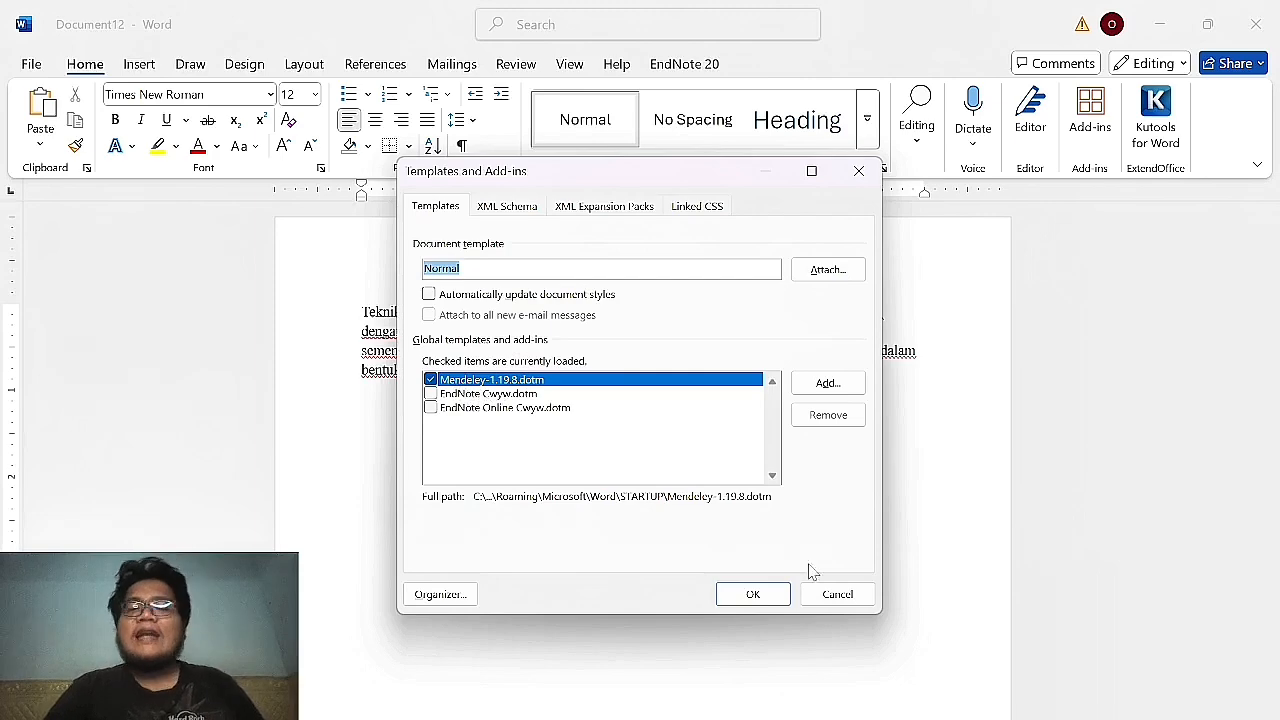
pyautogui.click(831, 593)
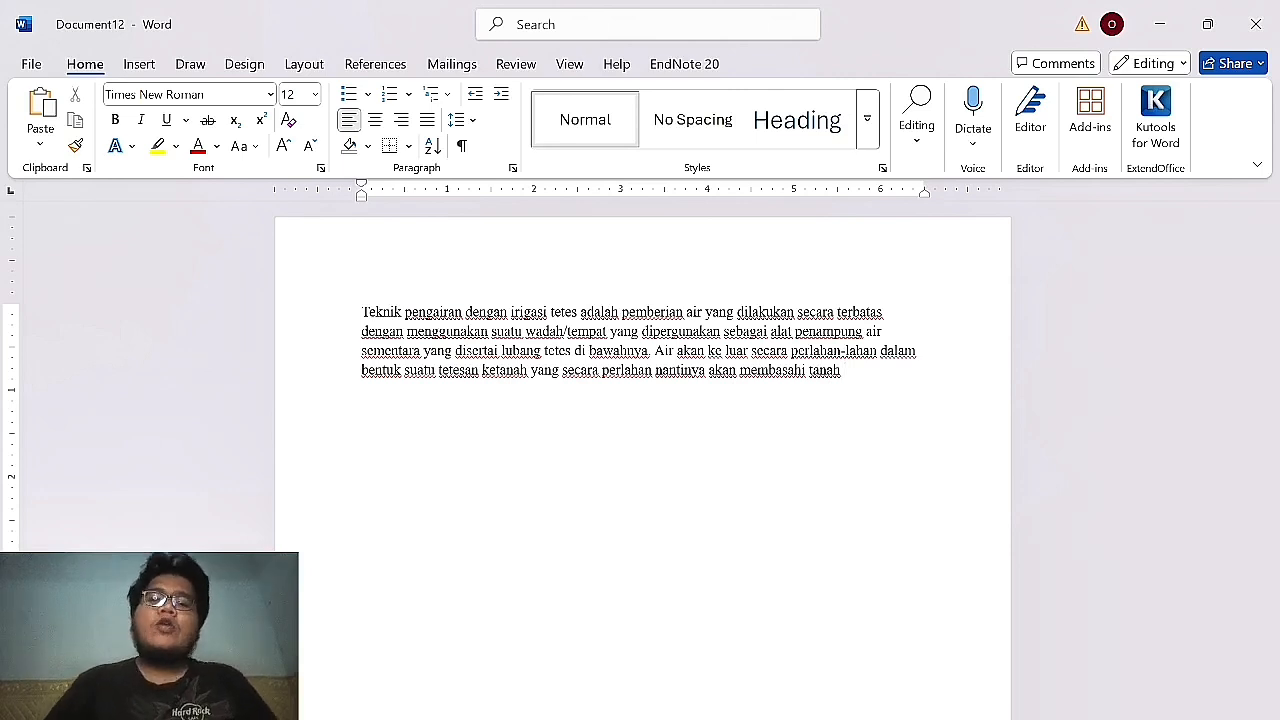
pyautogui.hotkey('alt', 'Tab')
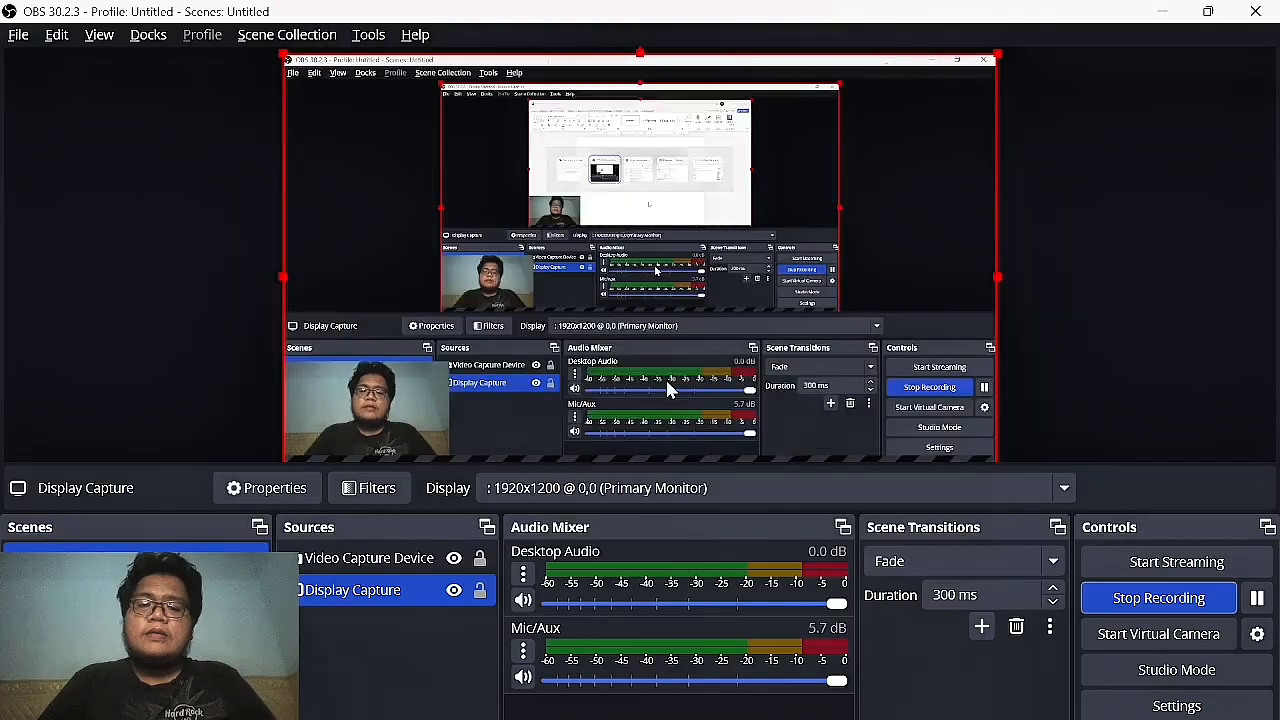
pyautogui.hotkey('alt', 'Tab')
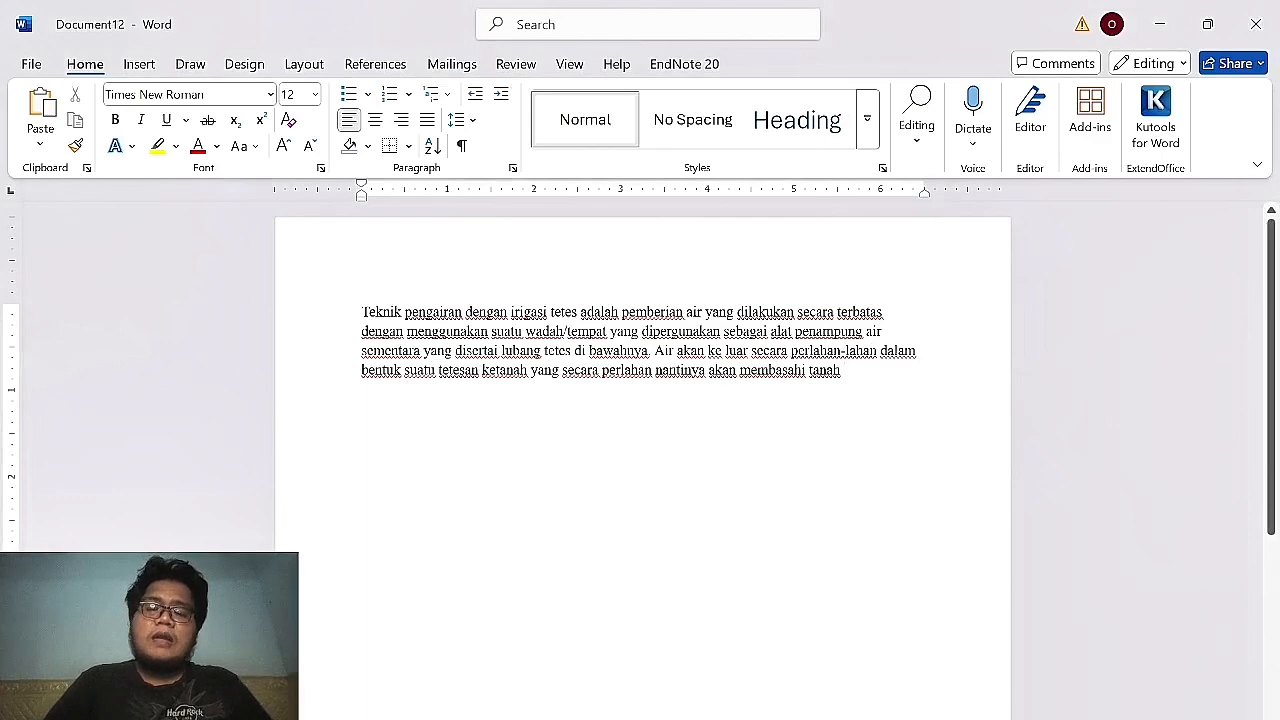
pyautogui.hotkey('alt', 'Tab')
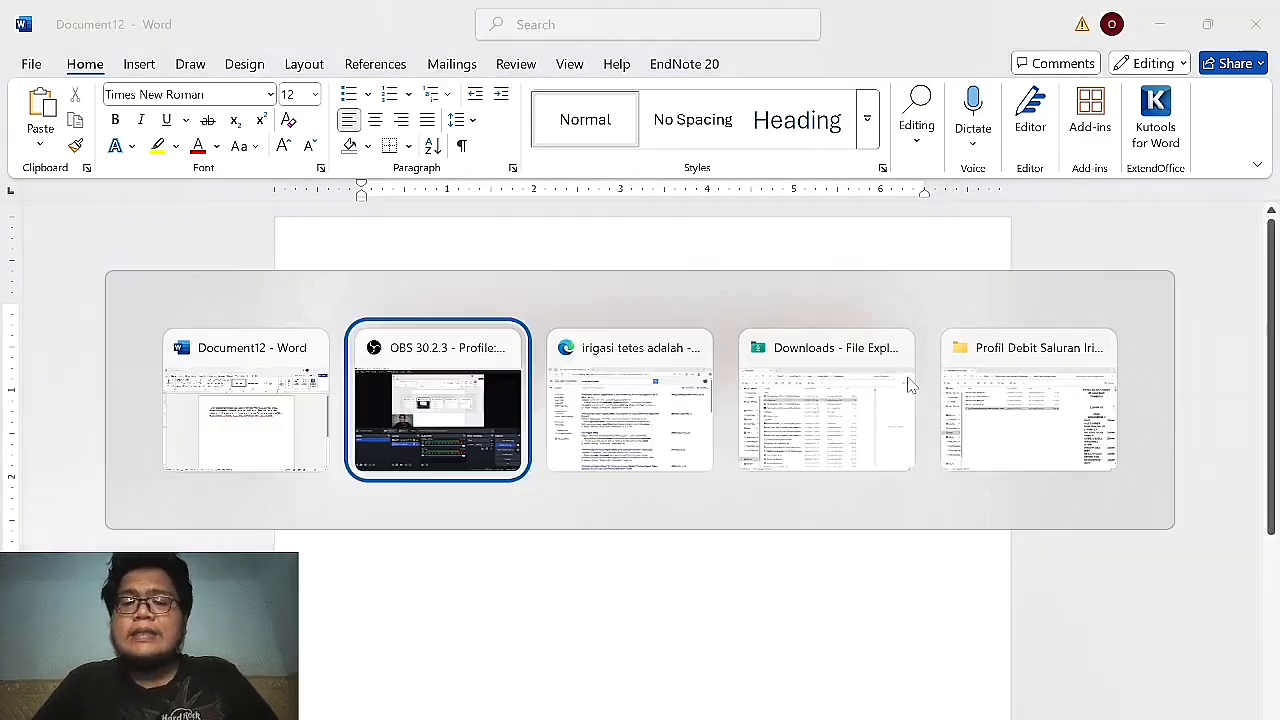
pyautogui.hotkey('alt', 'Tab')
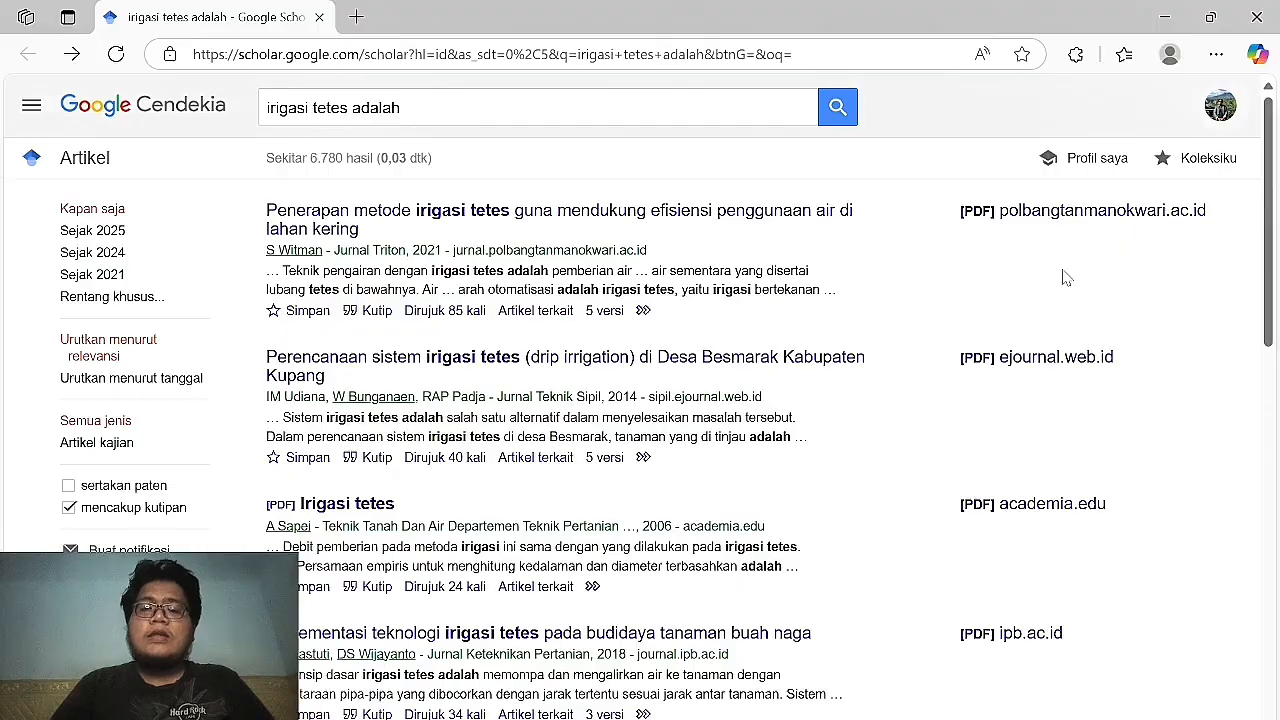
pyautogui.hotkey('alt', 'Tab')
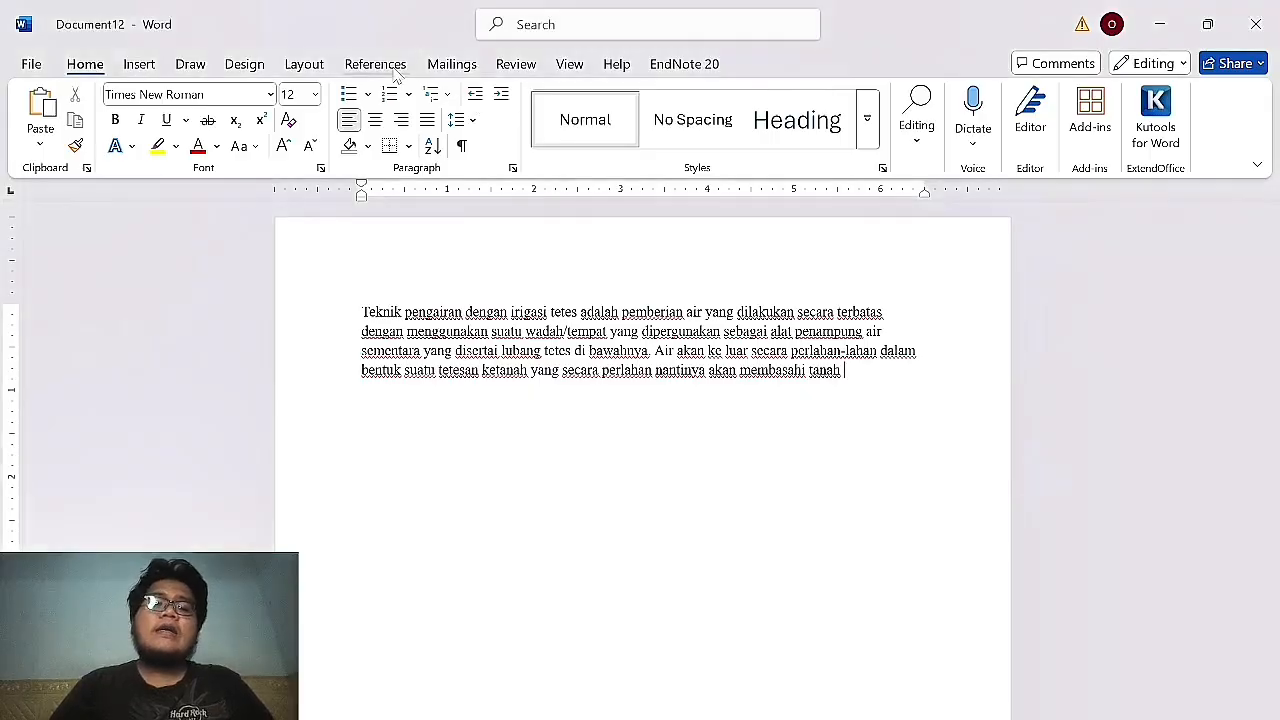
# Start a Mendeley citation from the References tools, keeping APA as the citation style.
pyautogui.click(375, 64)
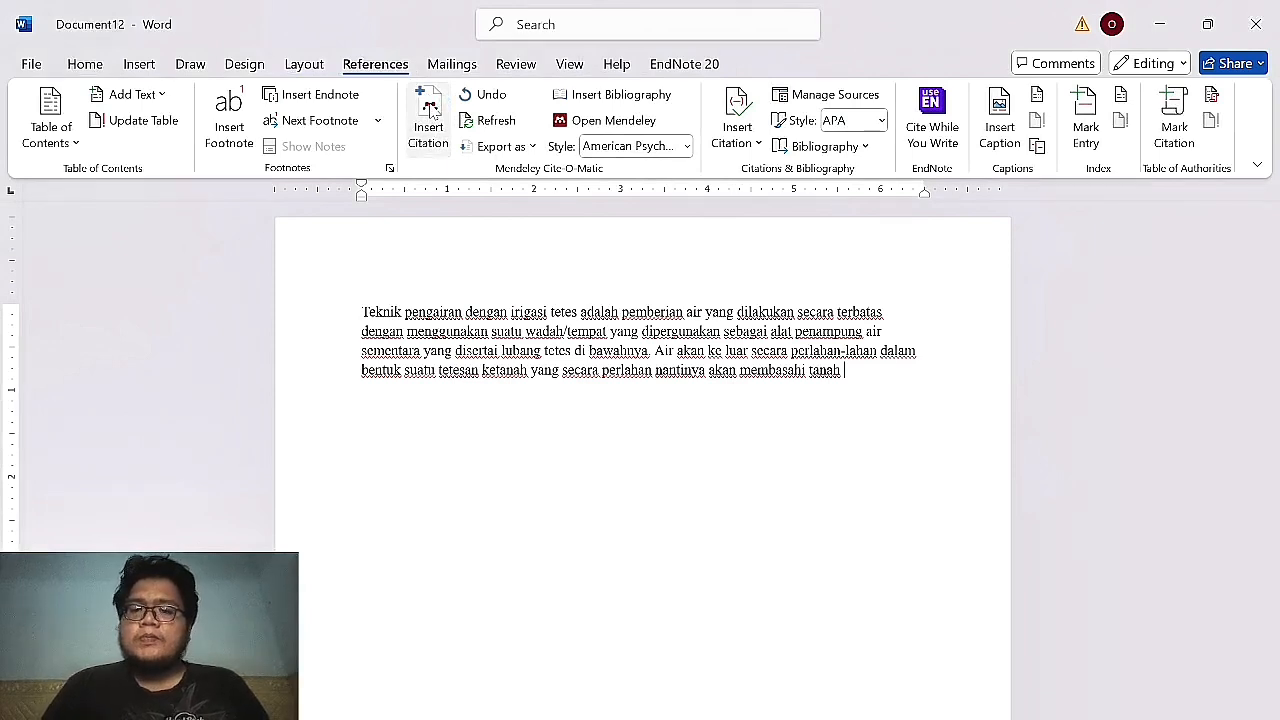
pyautogui.click(429, 110)
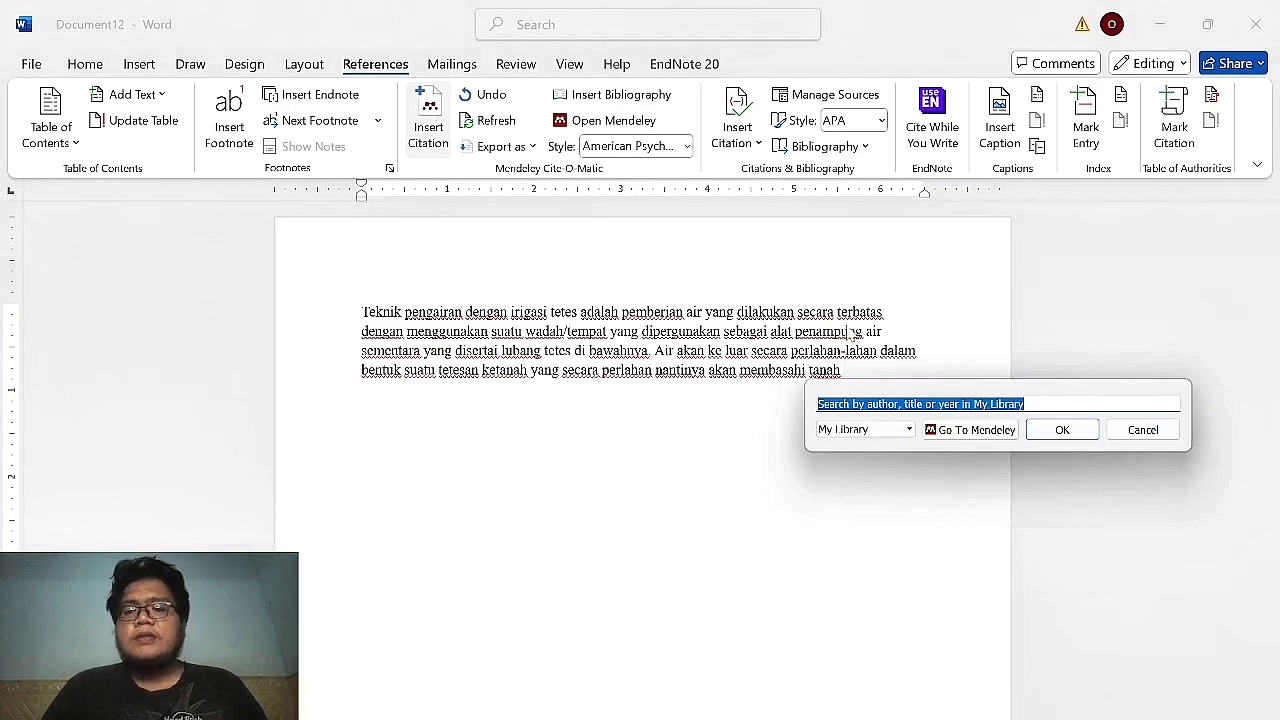
pyautogui.click(632, 148)
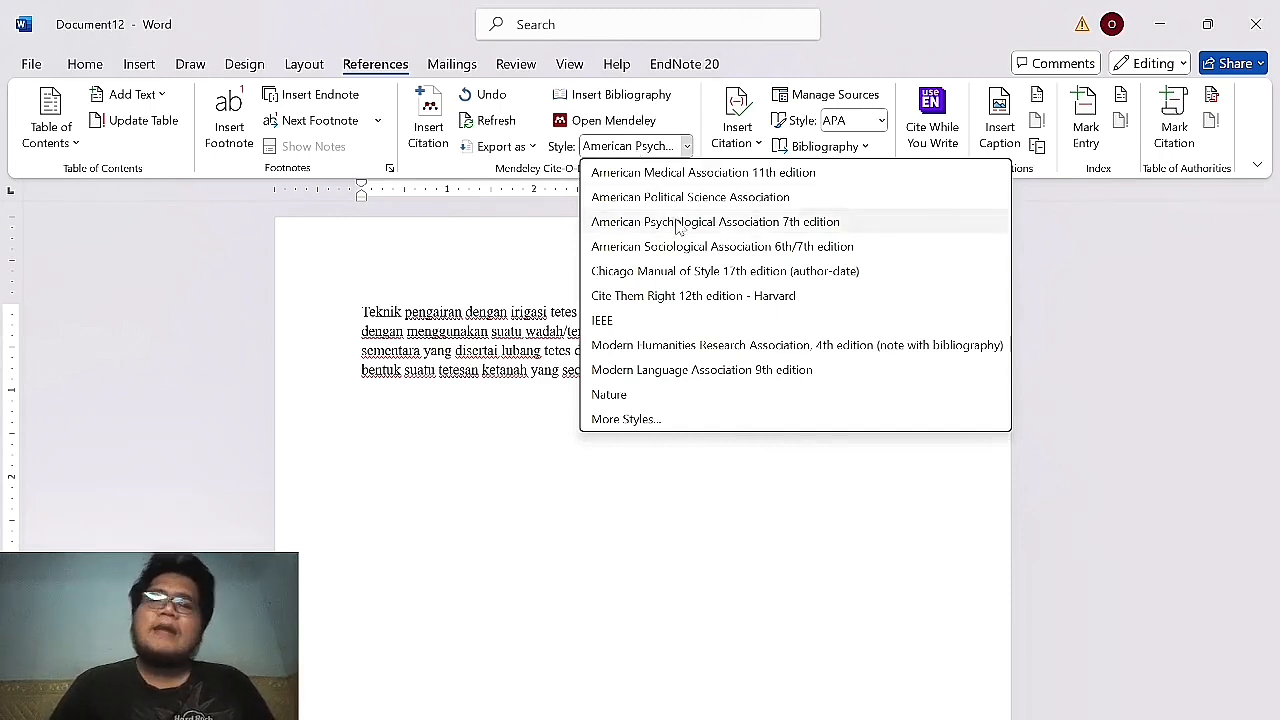
pyautogui.click(677, 222)
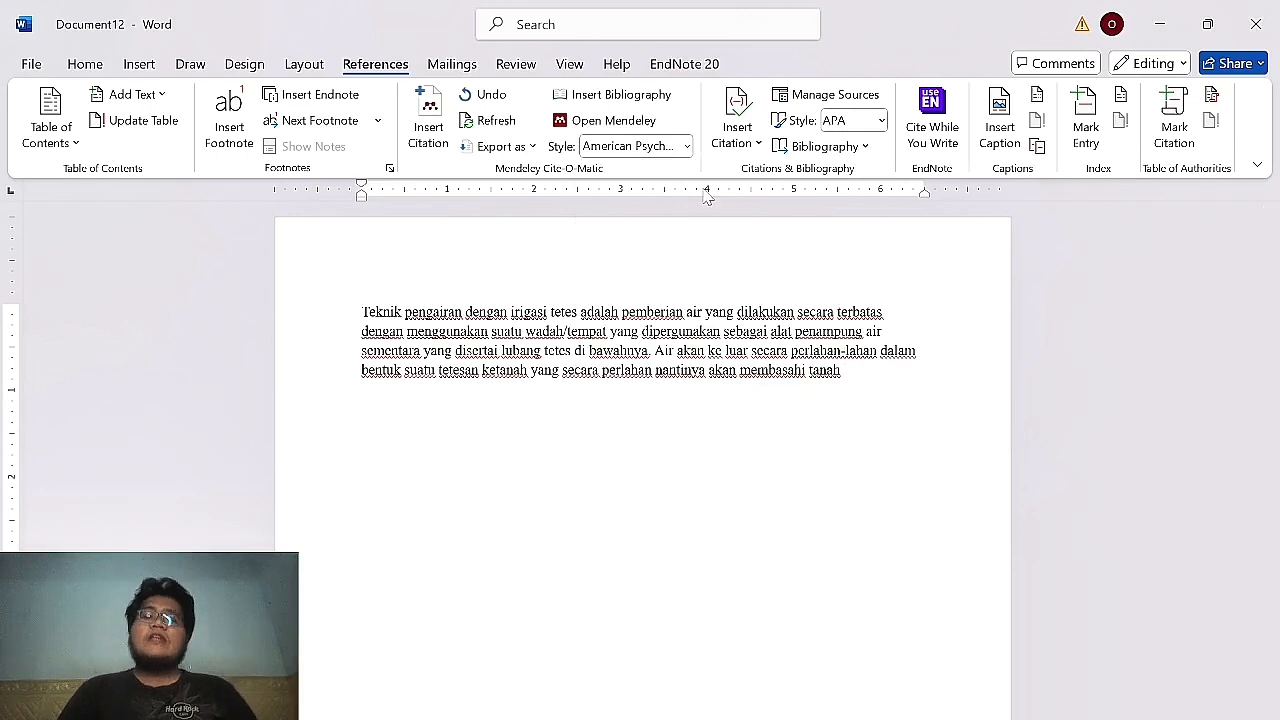
# Open the Mendeley citation search and go to the Mendeley Desktop library.
pyautogui.moveTo(750, 718)
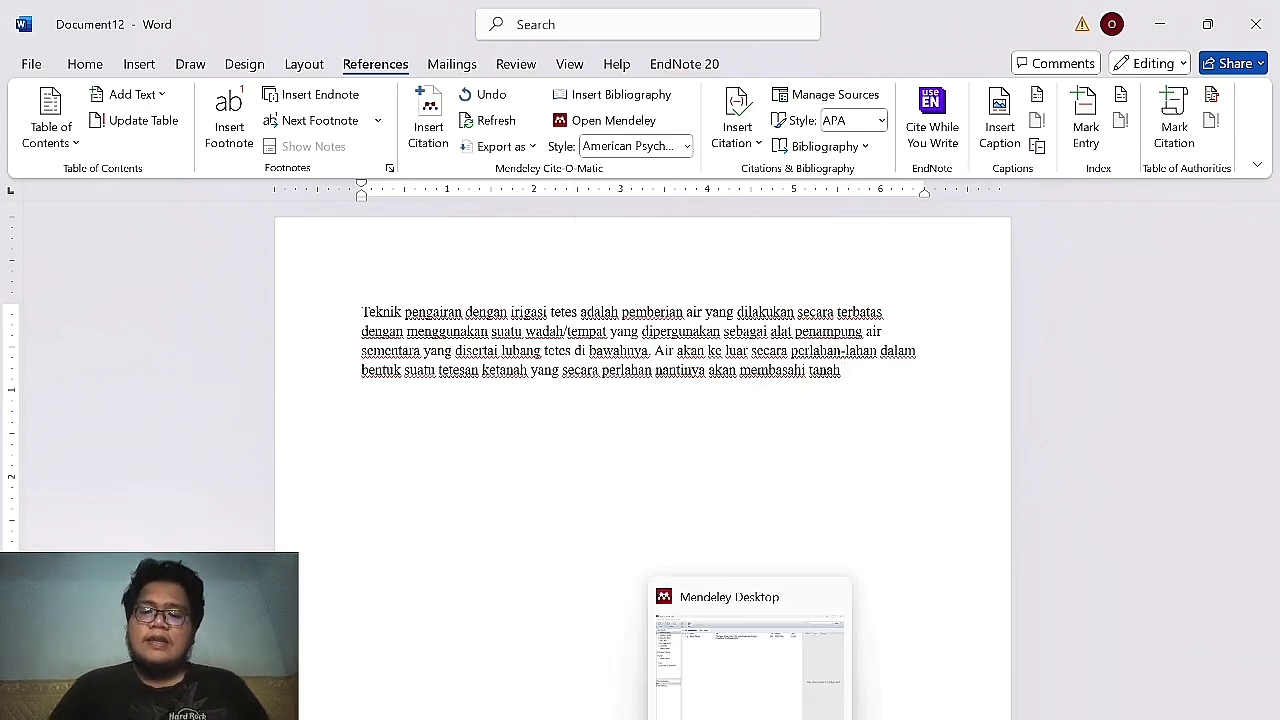
pyautogui.click(430, 128)
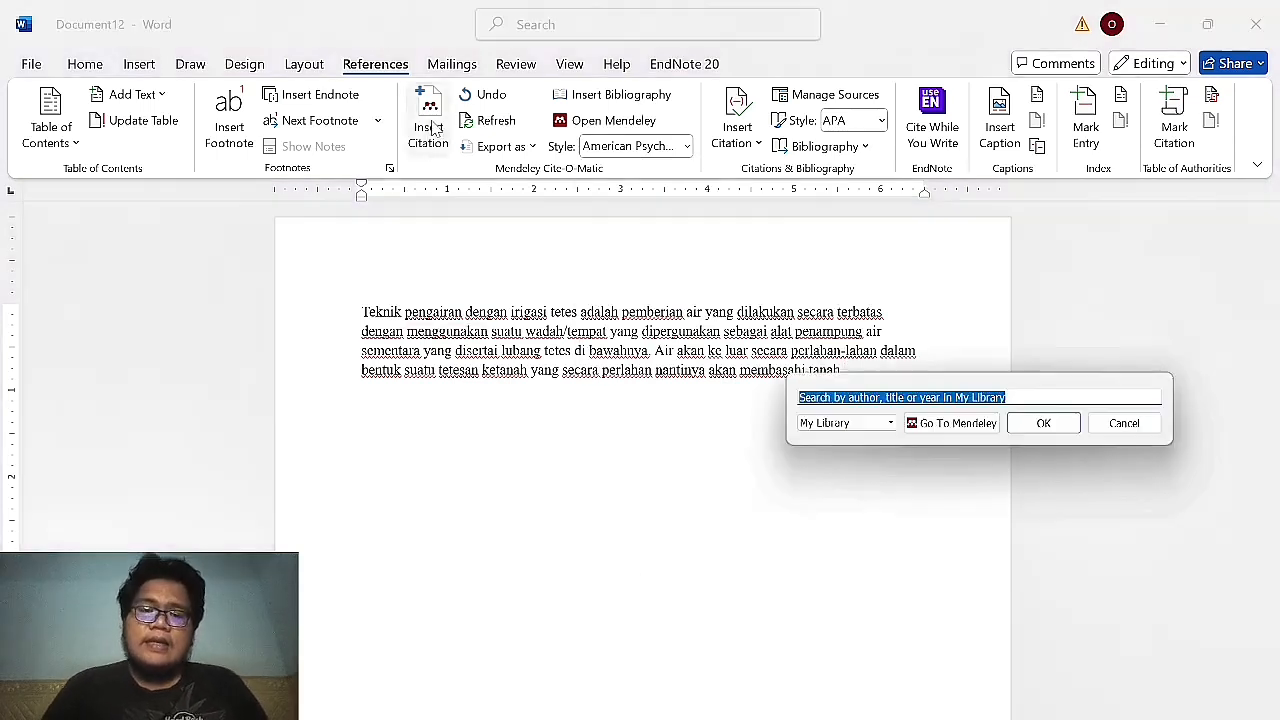
pyautogui.click(998, 432)
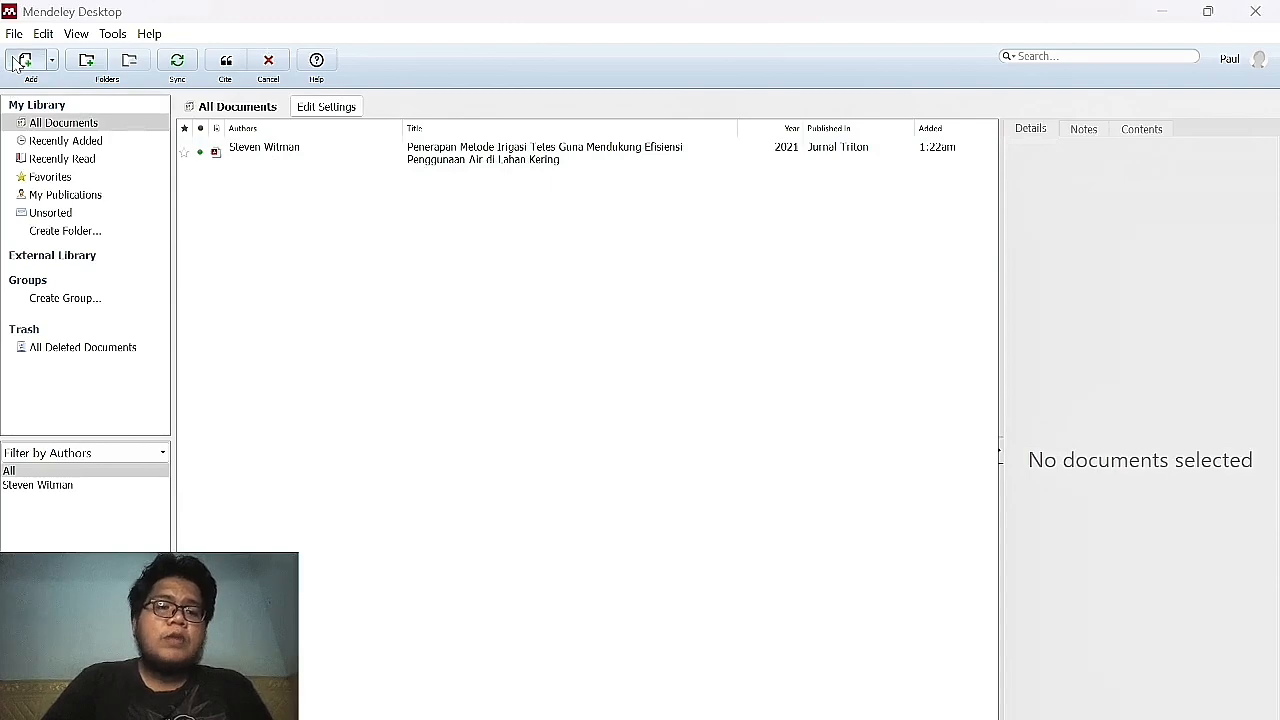
pyautogui.hotkey('alt', 'Tab')
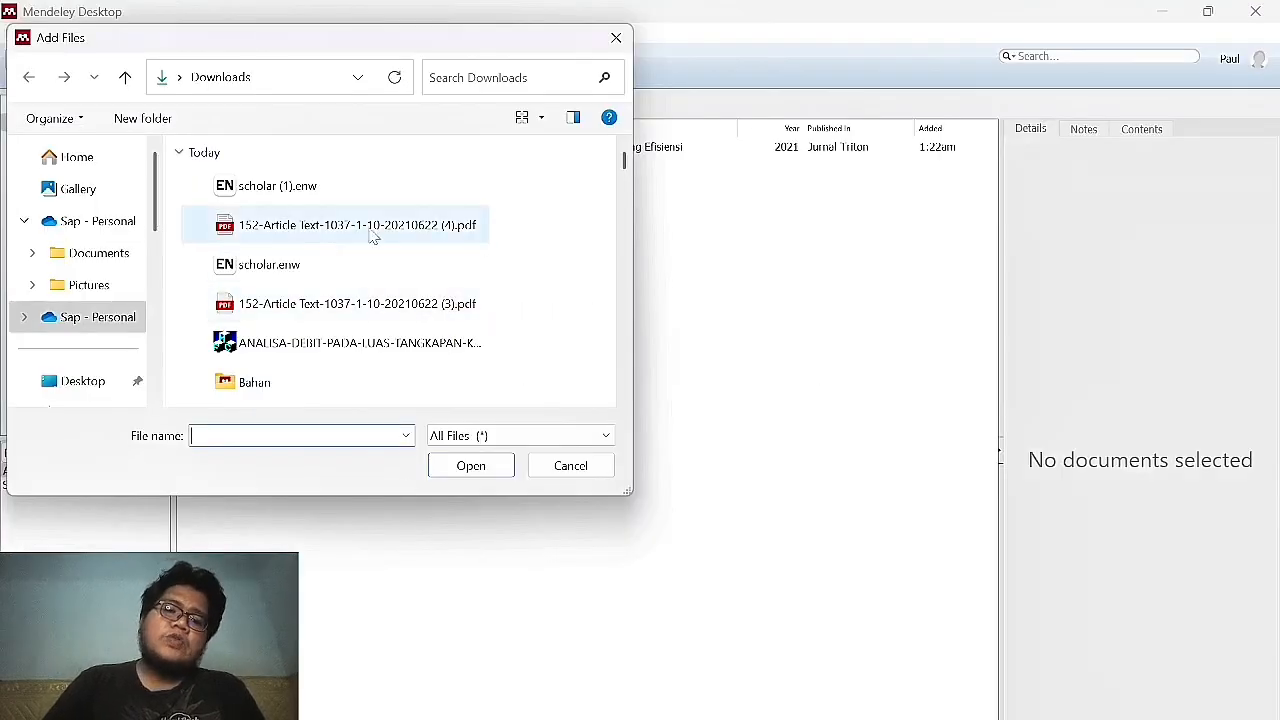
pyautogui.click(372, 232)
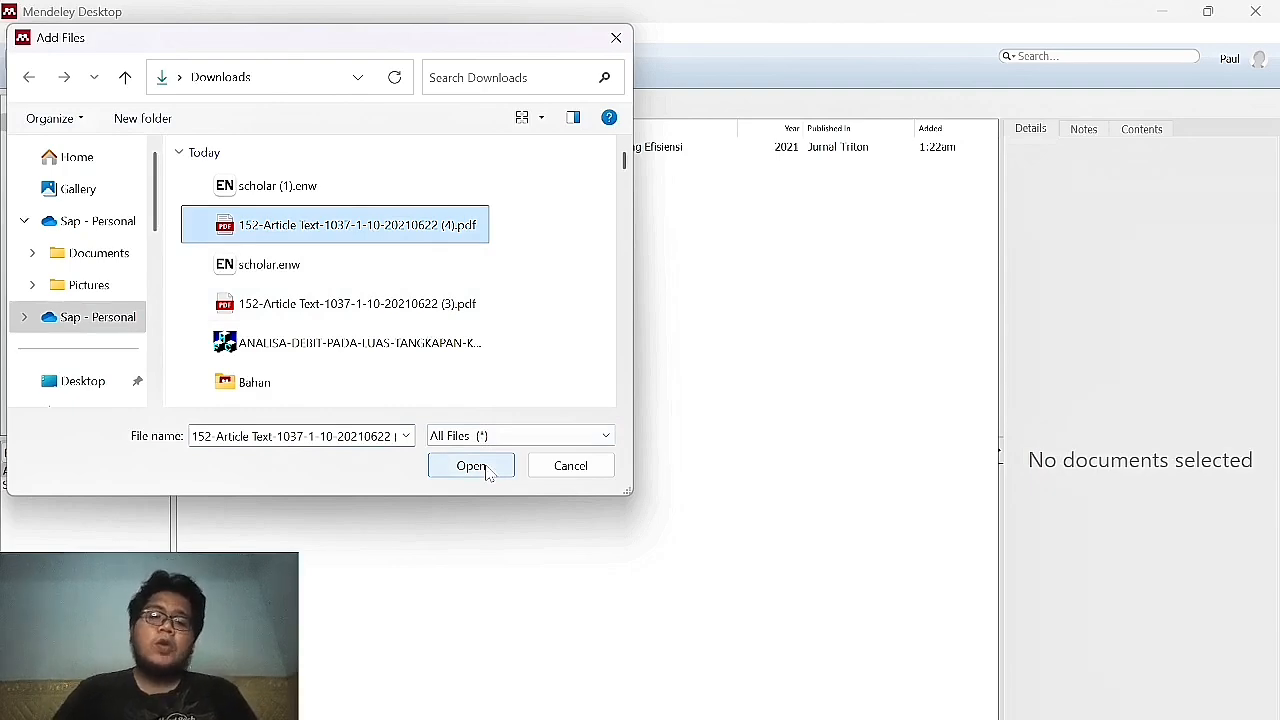
pyautogui.click(487, 471)
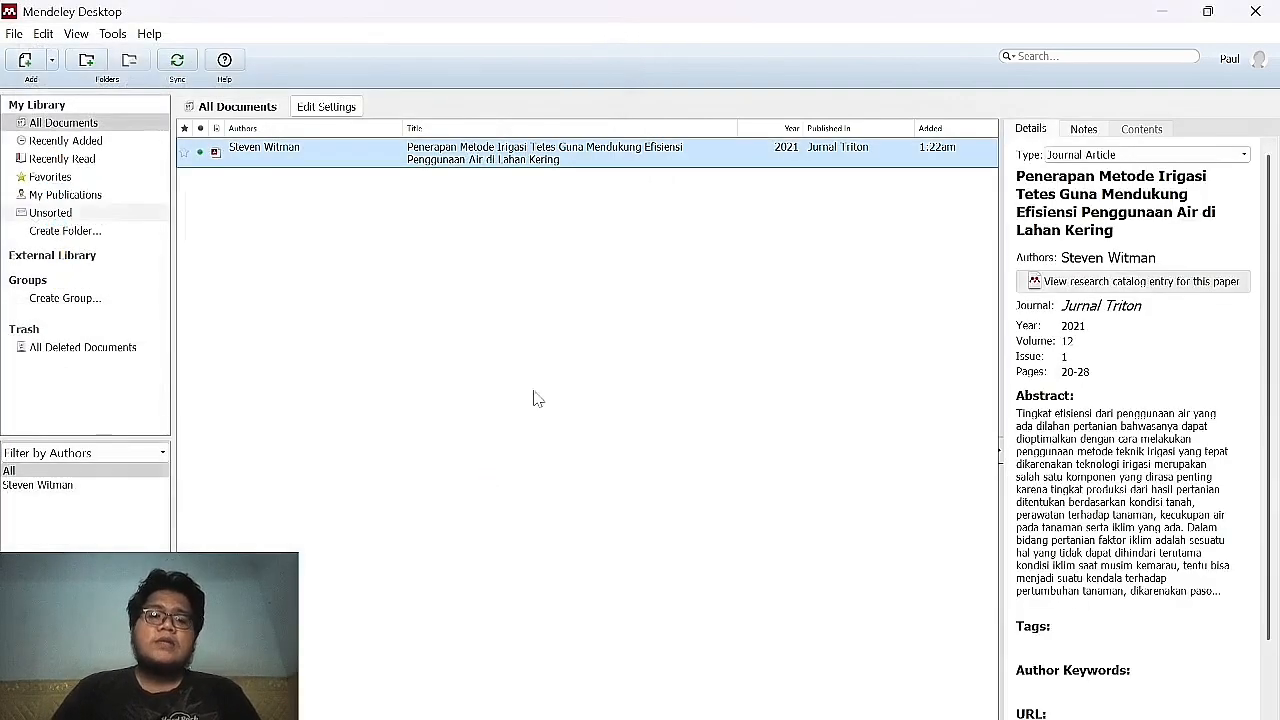
# Open the Steven Witman article's PDF to check it, then close Mendeley to return to Word.
pyautogui.click(548, 237)
pyautogui.click(551, 162)
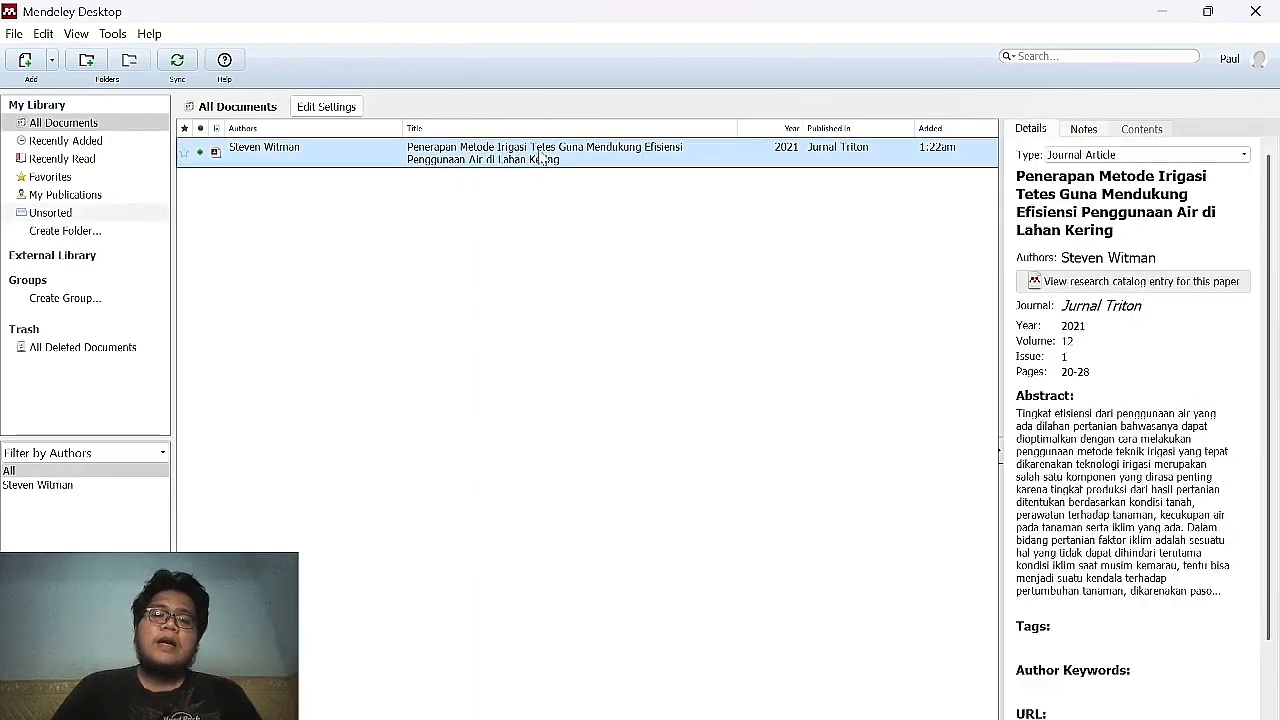
pyautogui.doubleClick(541, 158)
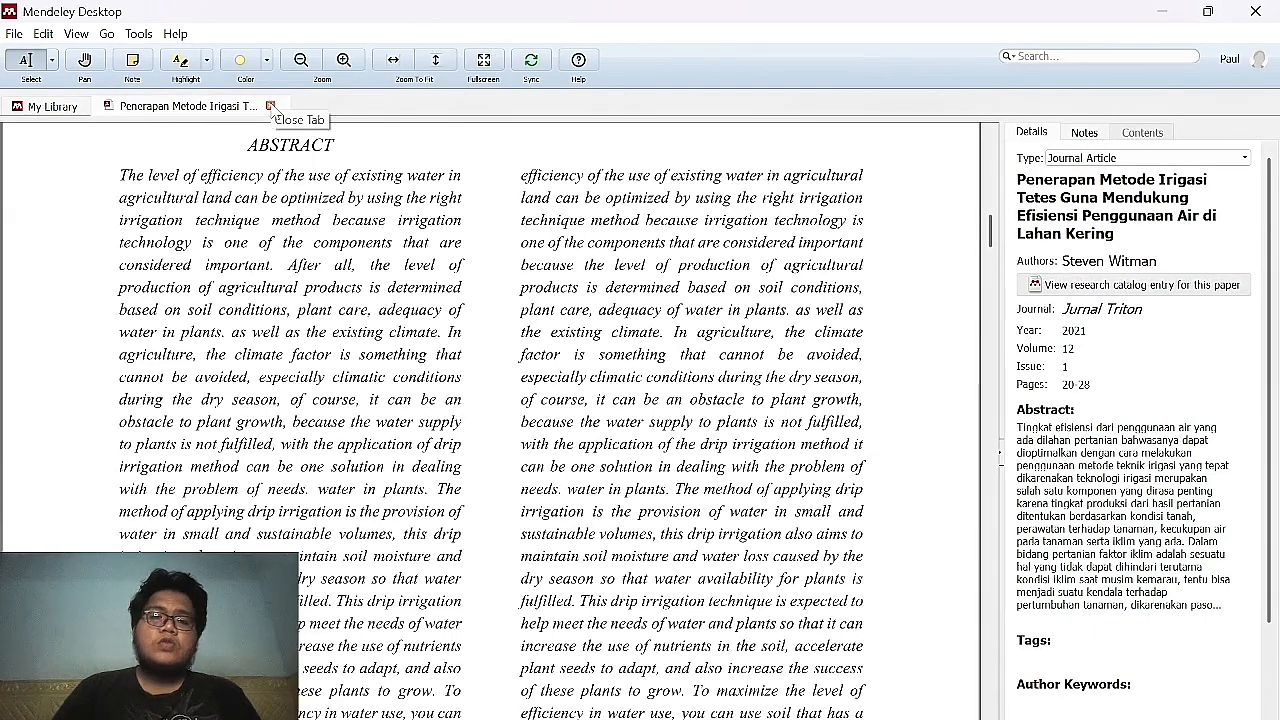
pyautogui.click(270, 106)
pyautogui.doubleClick(432, 152)
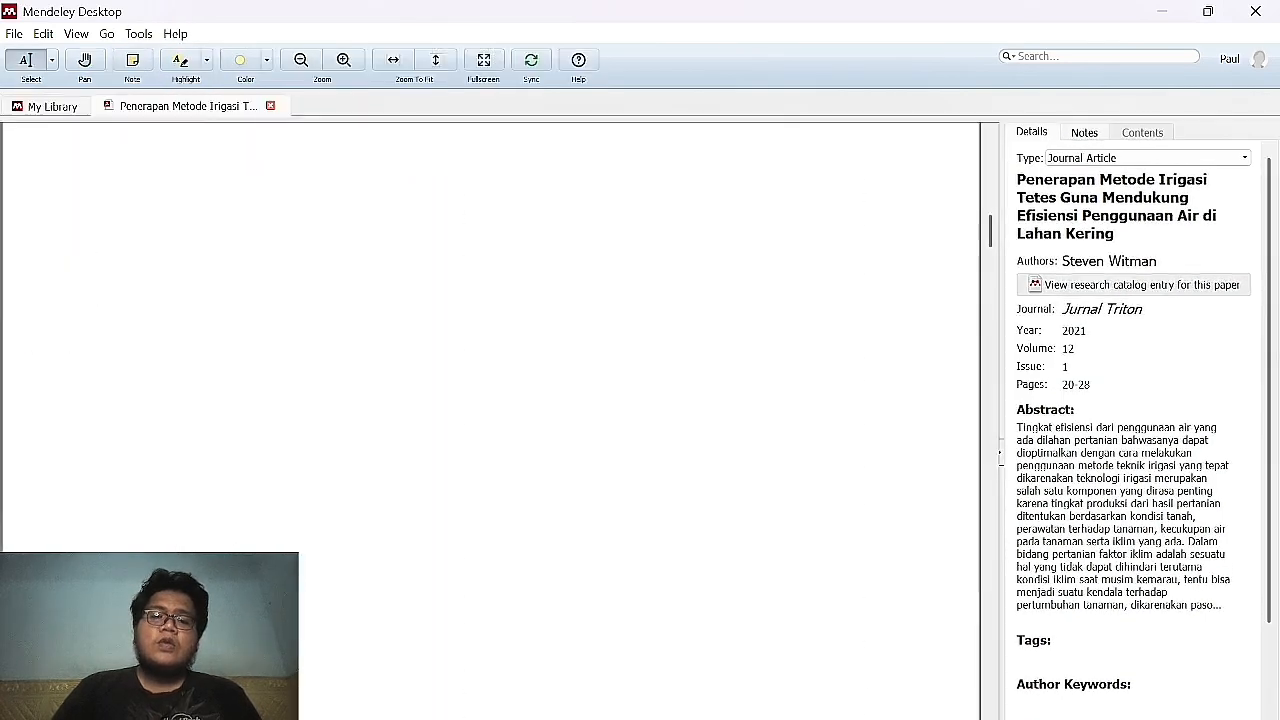
pyautogui.click(1252, 20)
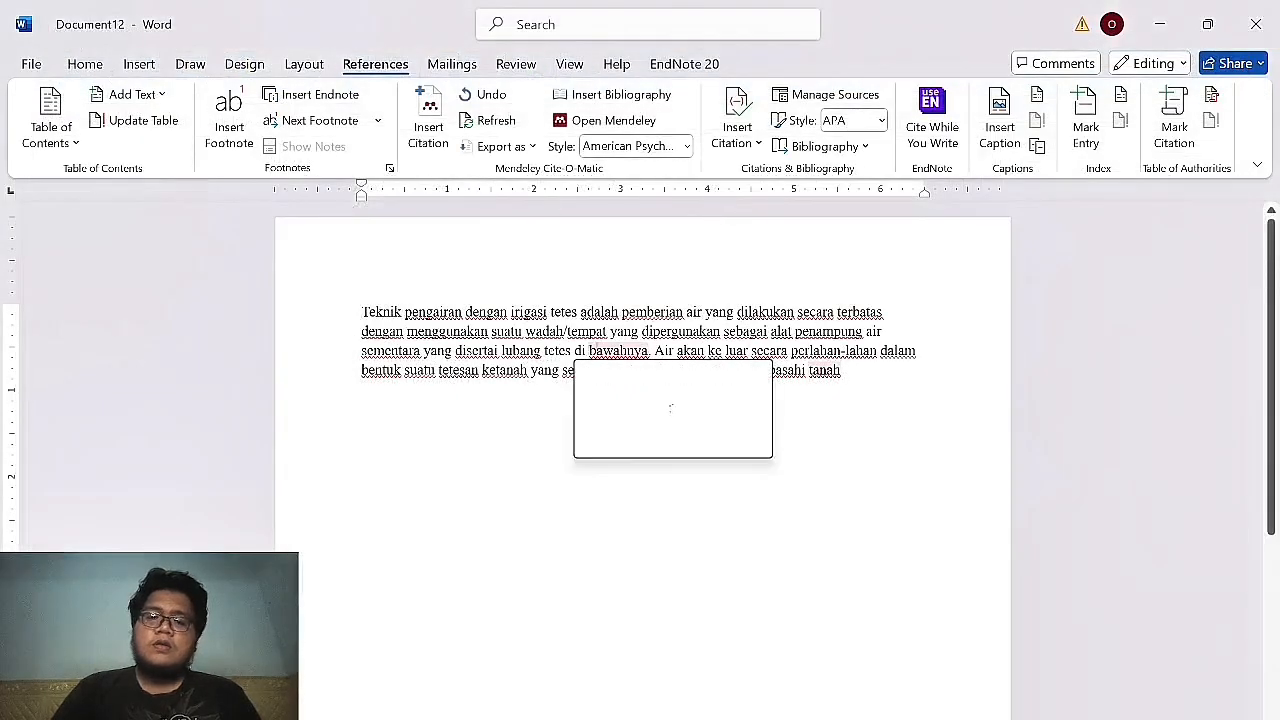
# Start a Mendeley citation after 'tanah' and go to the Mendeley library to choose the source.
pyautogui.click(417, 126)
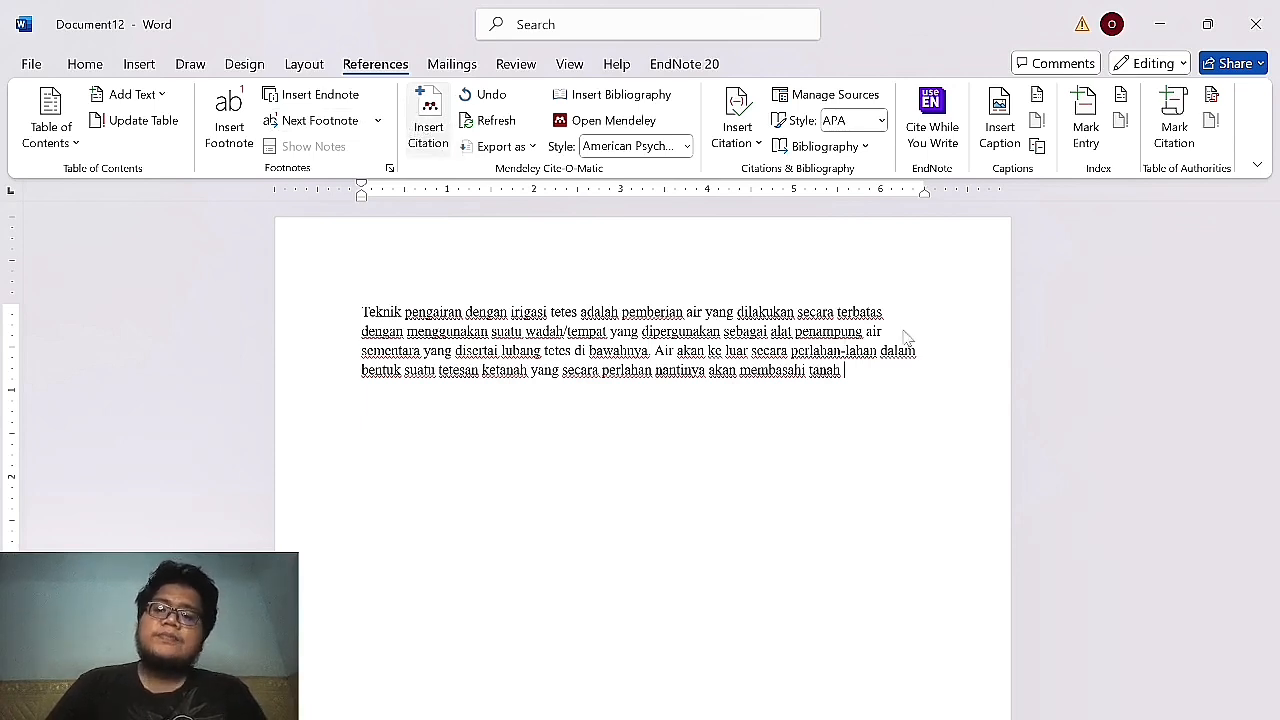
pyautogui.hotkey('alt', 'm')
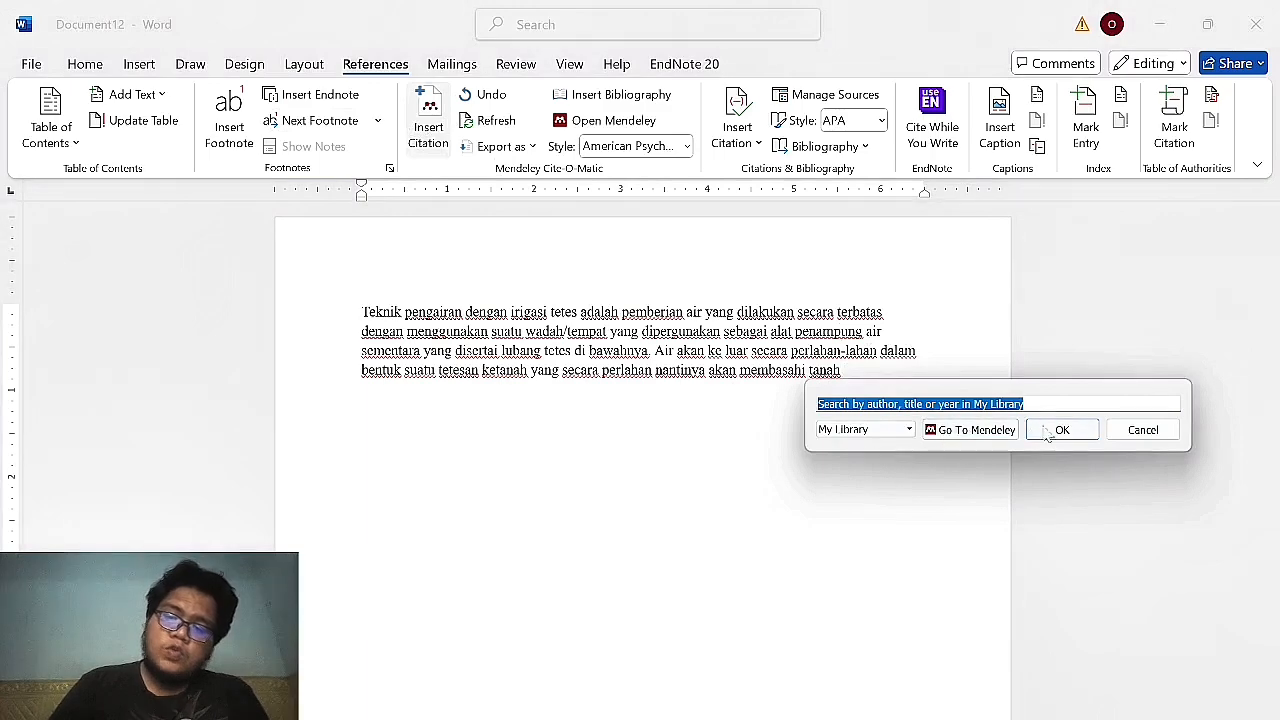
pyautogui.click(1058, 431)
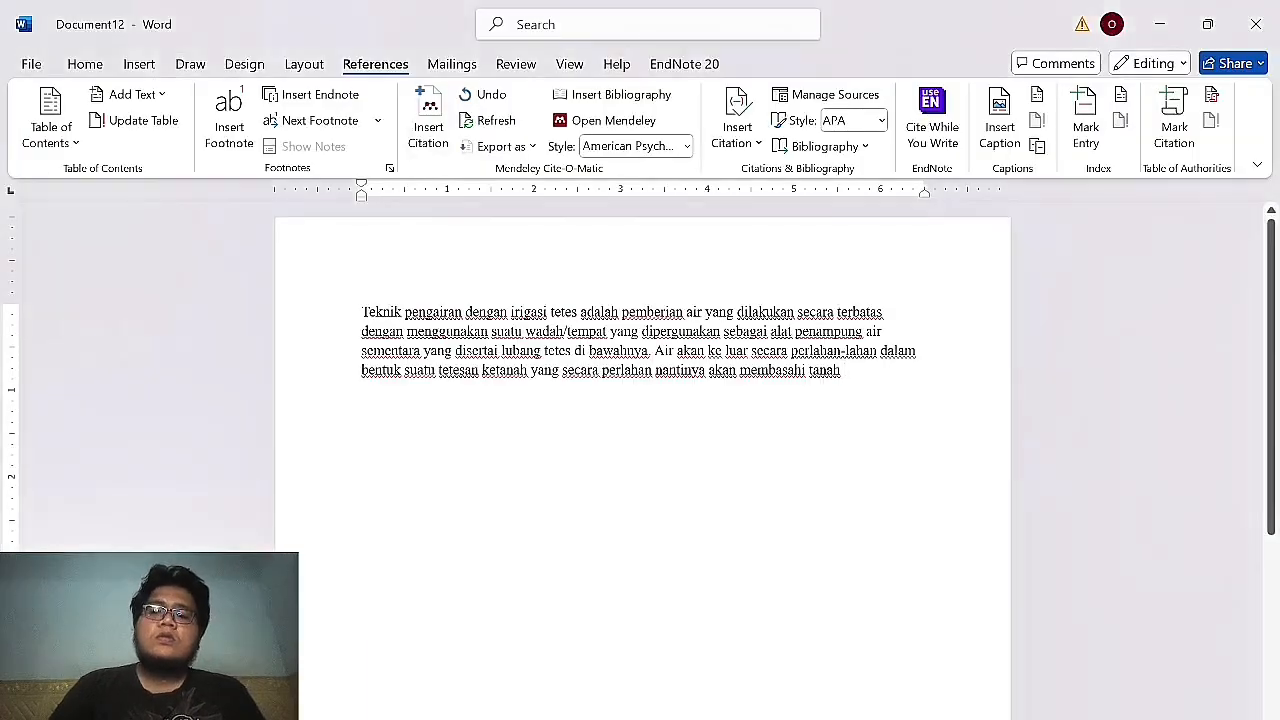
pyautogui.click(430, 138)
# Pick the Steven Witman 2021 Jurnal Triton article and cite it into the Word paragraph.
pyautogui.click(949, 425)
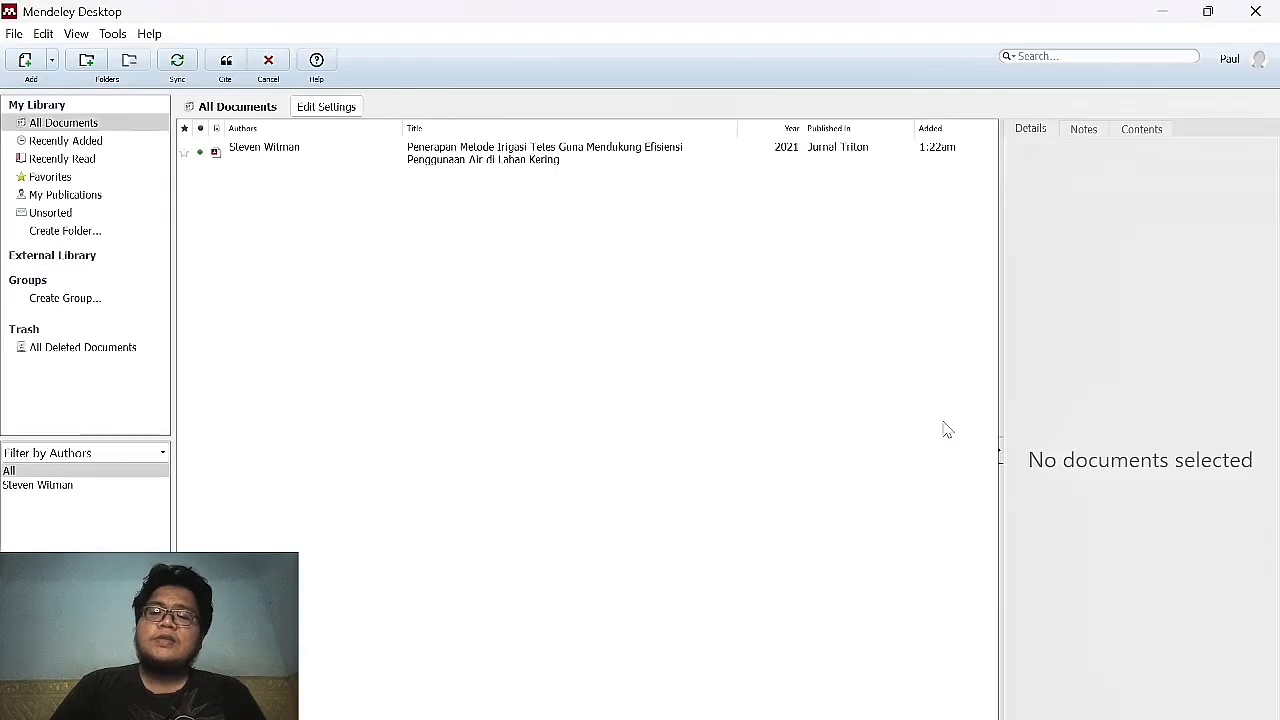
pyautogui.click(459, 150)
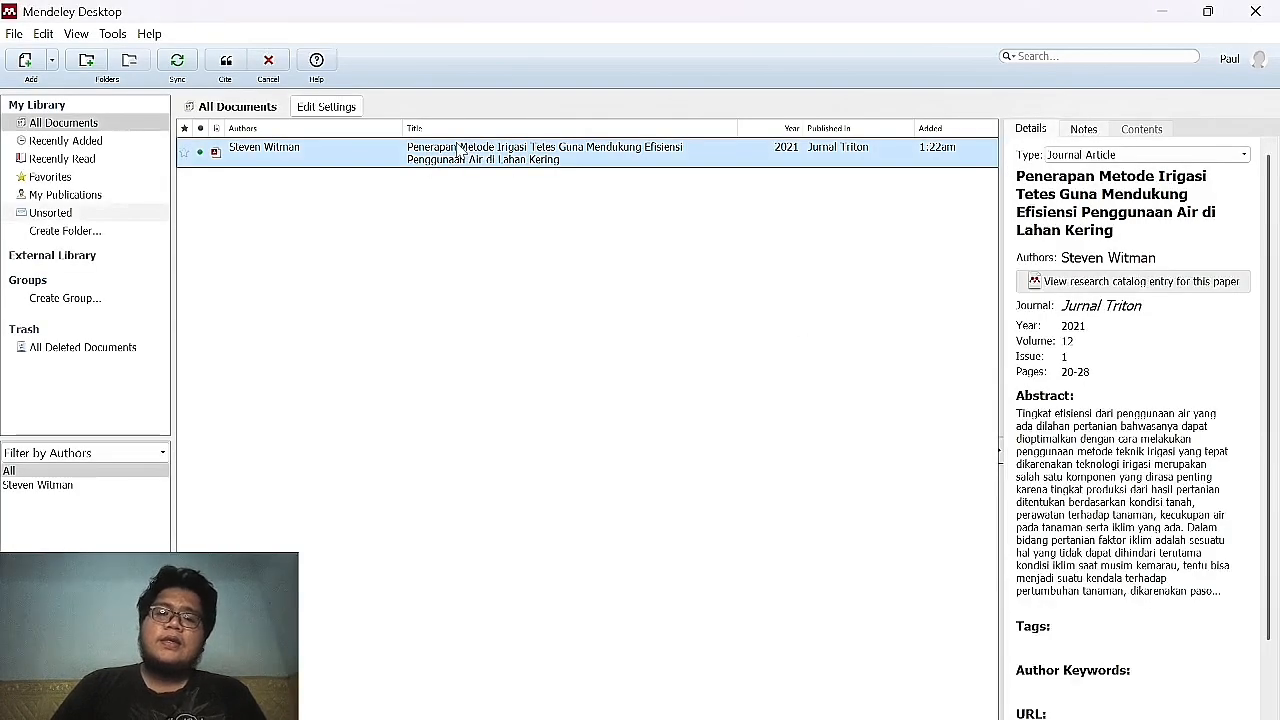
pyautogui.doubleClick(459, 150)
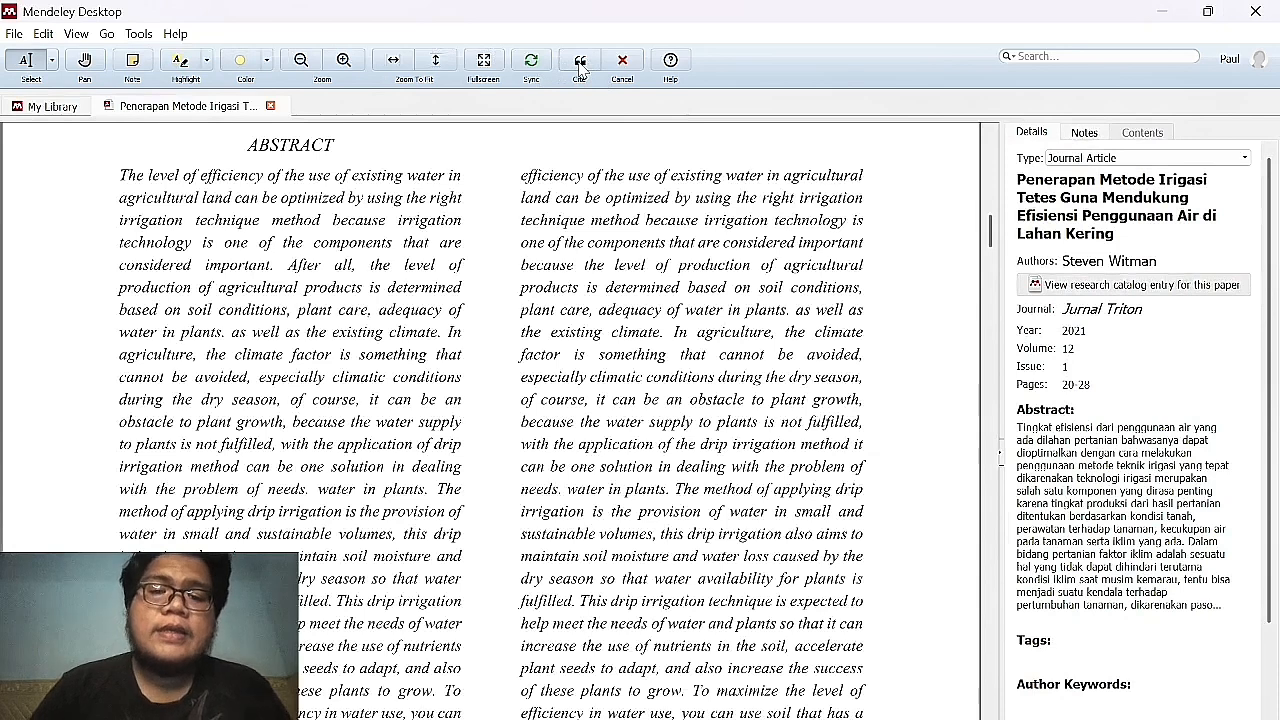
pyautogui.click(580, 64)
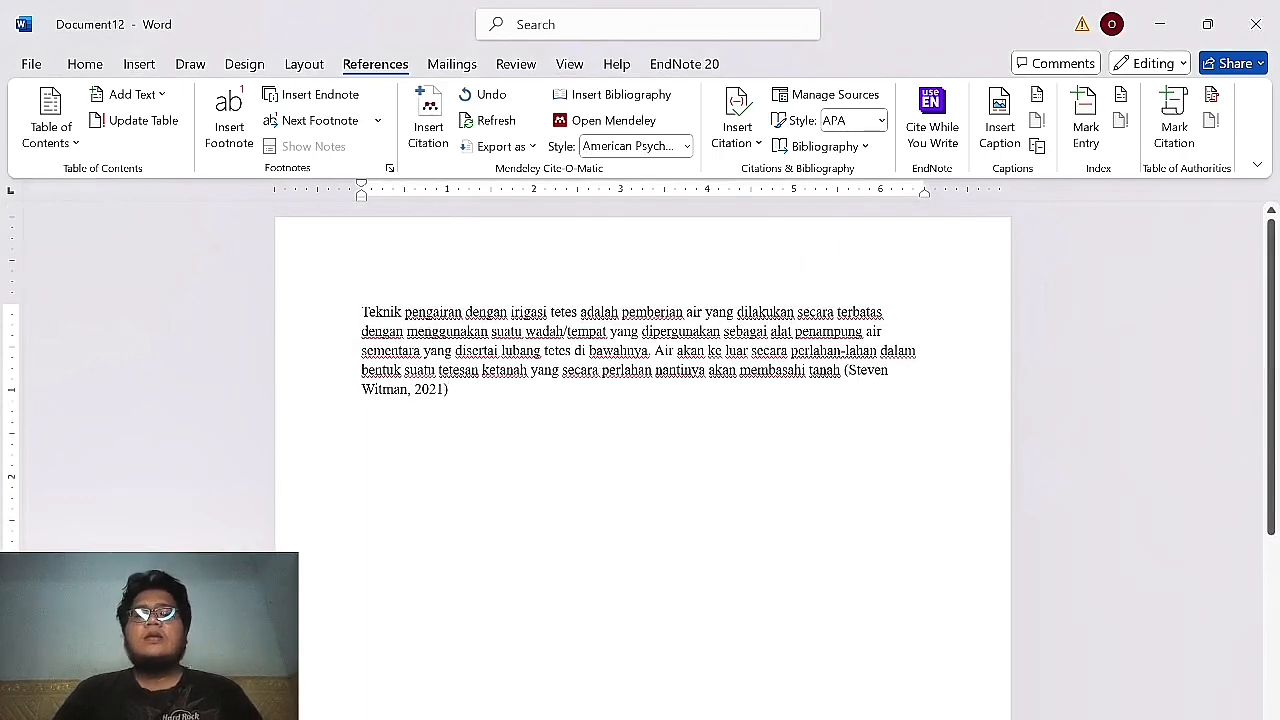
# Insert a Next Page break after the paragraph and type the heading DAFTAR PUSTAKA in capitals.
pyautogui.click(304, 64)
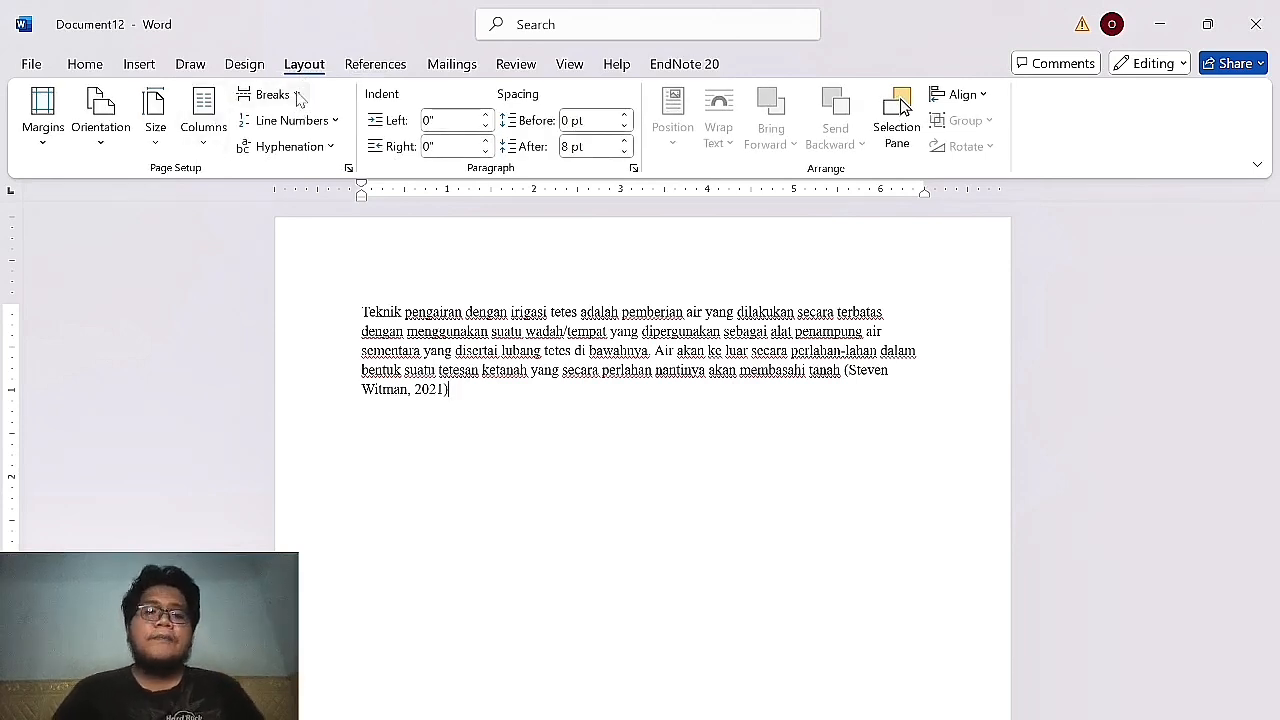
pyautogui.click(292, 94)
pyautogui.click(370, 376)
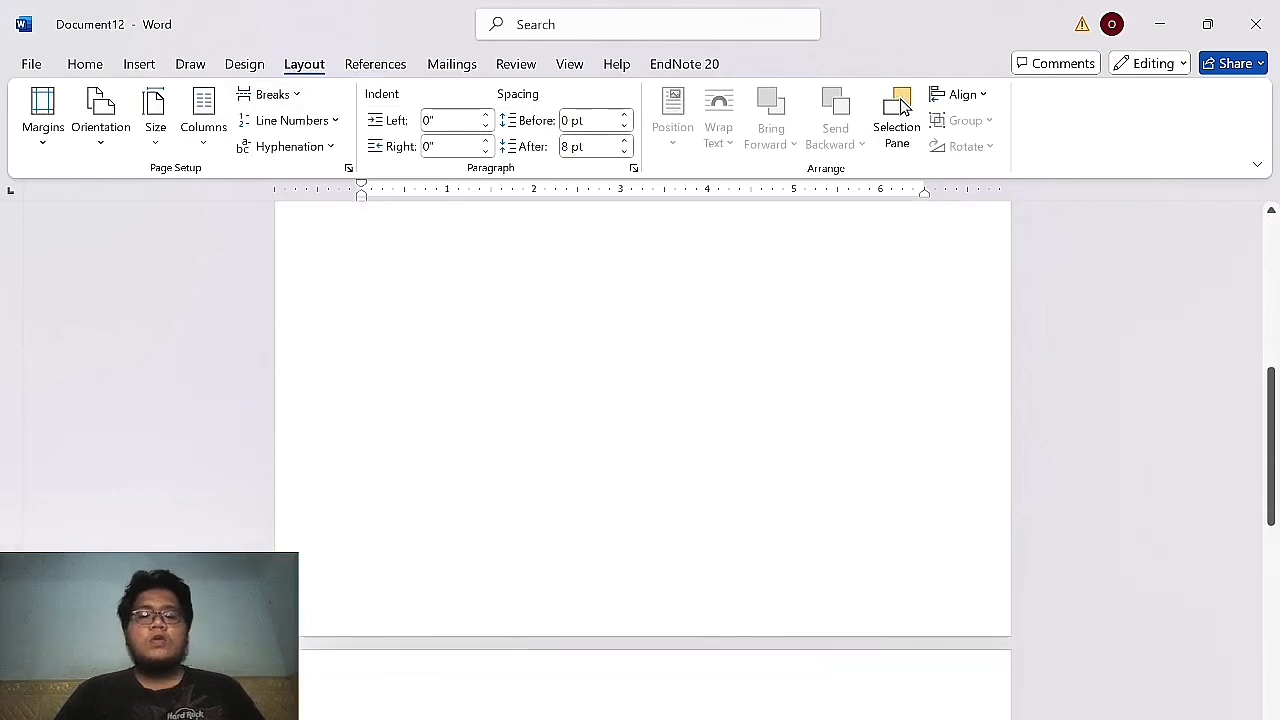
pyautogui.press('capslock')
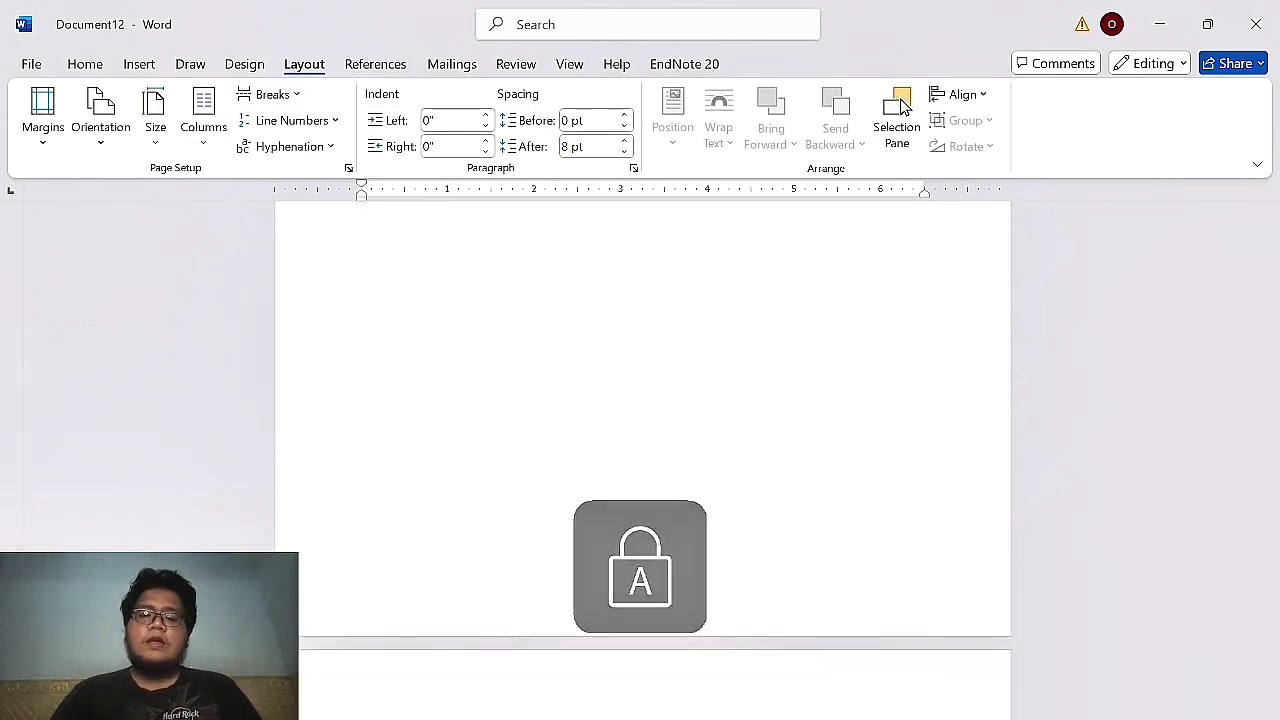
pyautogui.press('capslock')
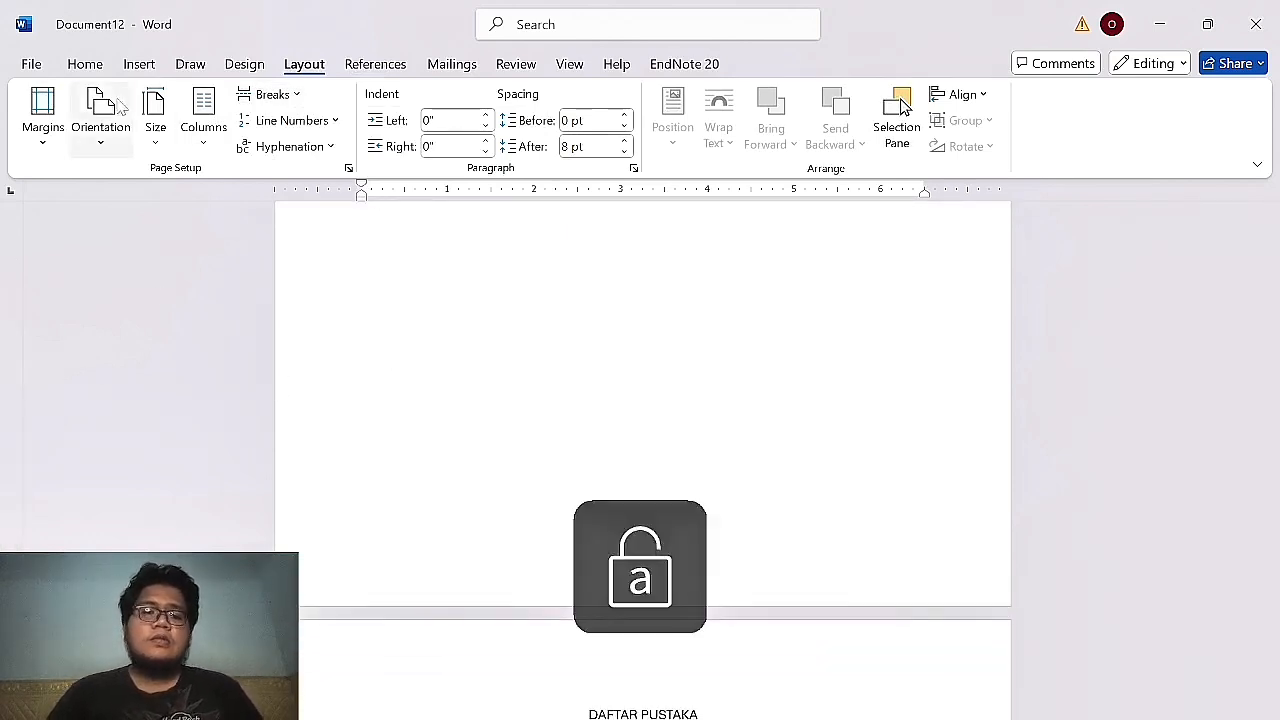
pyautogui.click(88, 66)
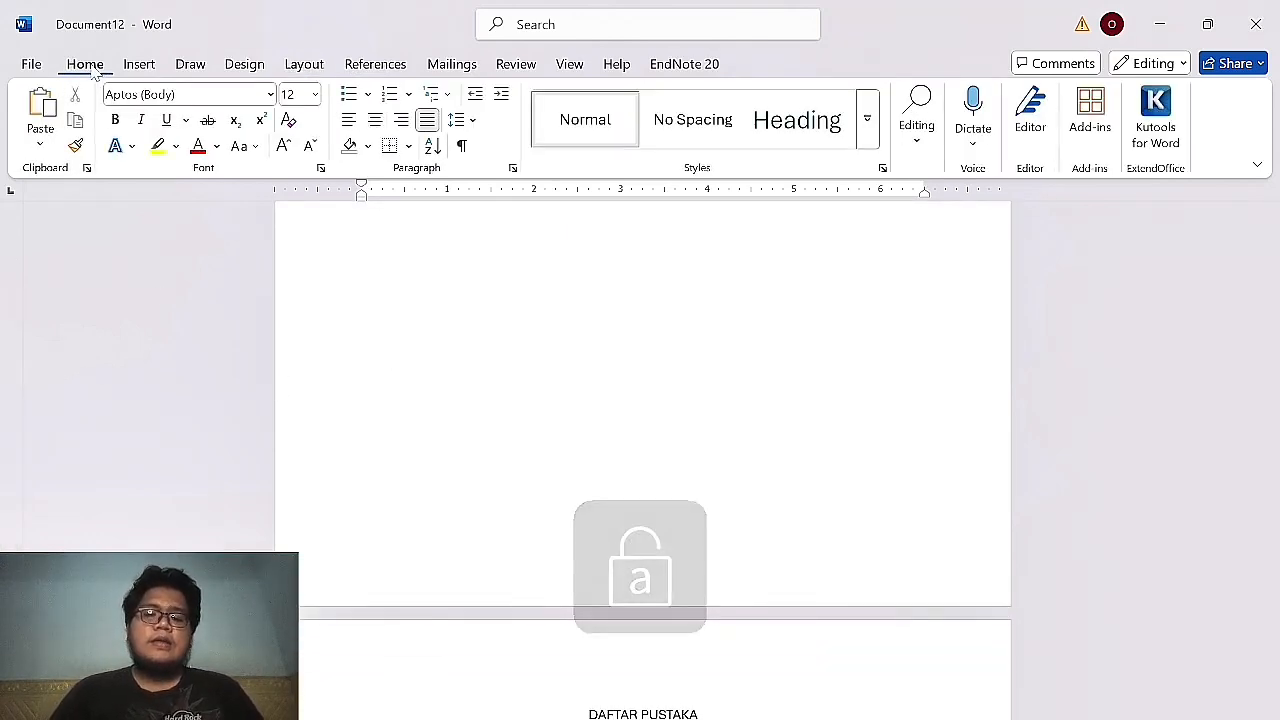
pyautogui.click(364, 64)
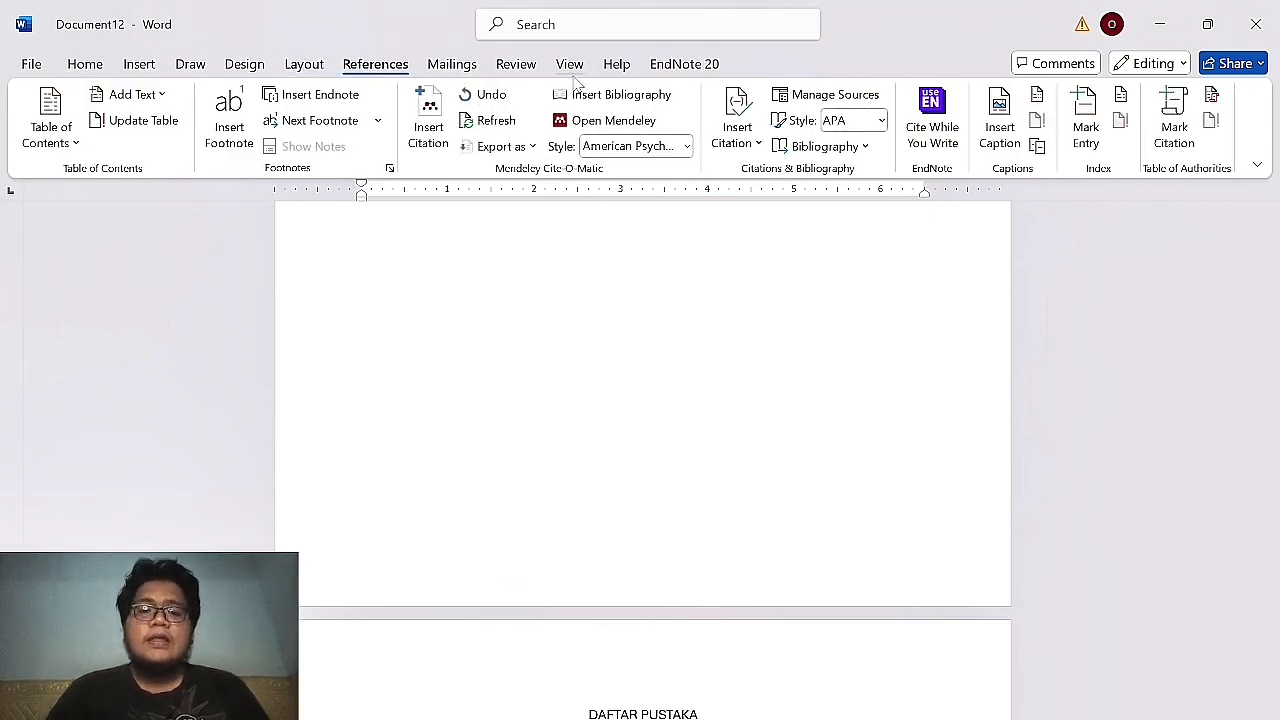
# Insert the APA bibliography under DAFTAR PUSTAKA and justify the Steven Witman (2021) entry.
pyautogui.click(620, 97)
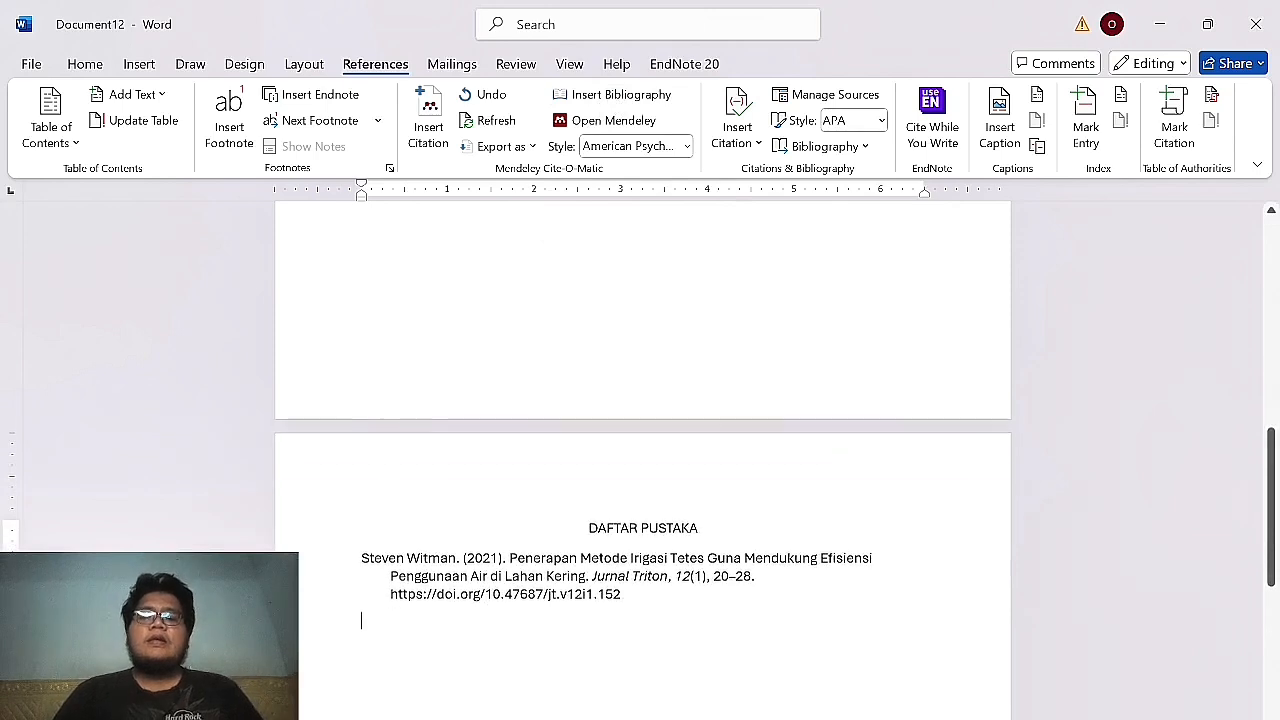
pyautogui.moveTo(340, 624); pyautogui.dragTo(335, 568)
pyautogui.hotkey('ctrl', 'j')
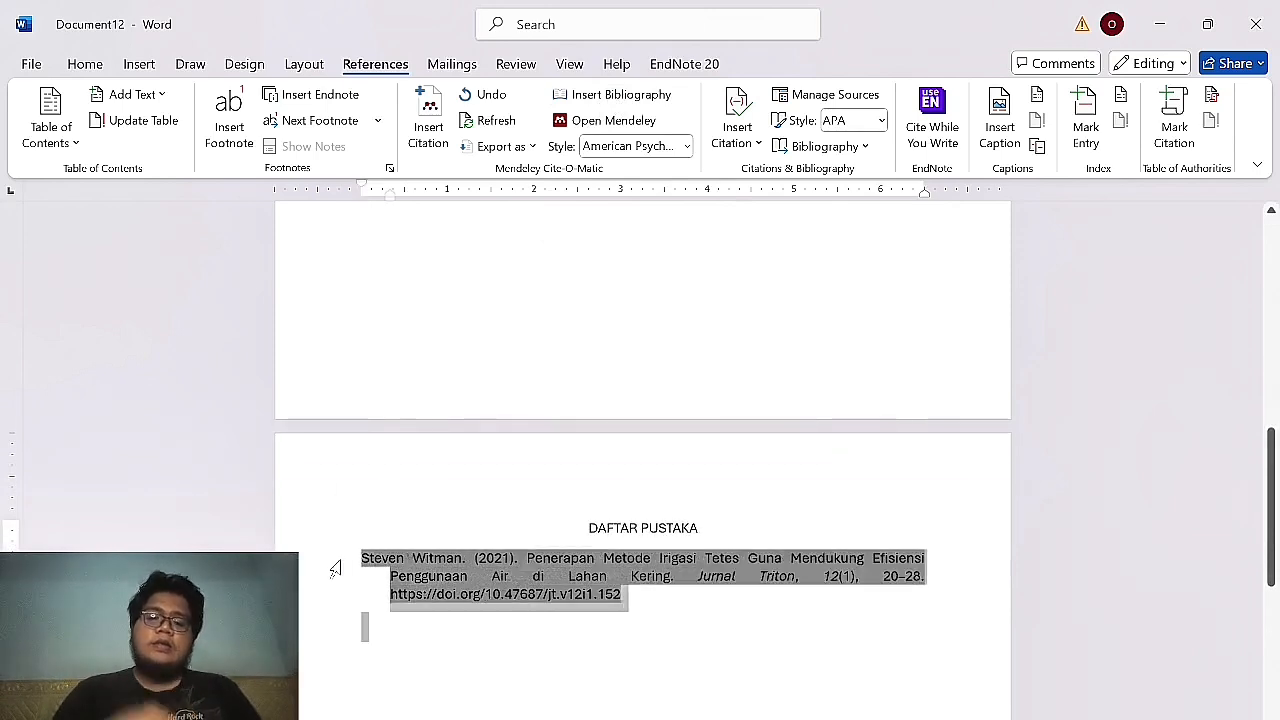
pyautogui.click(672, 614)
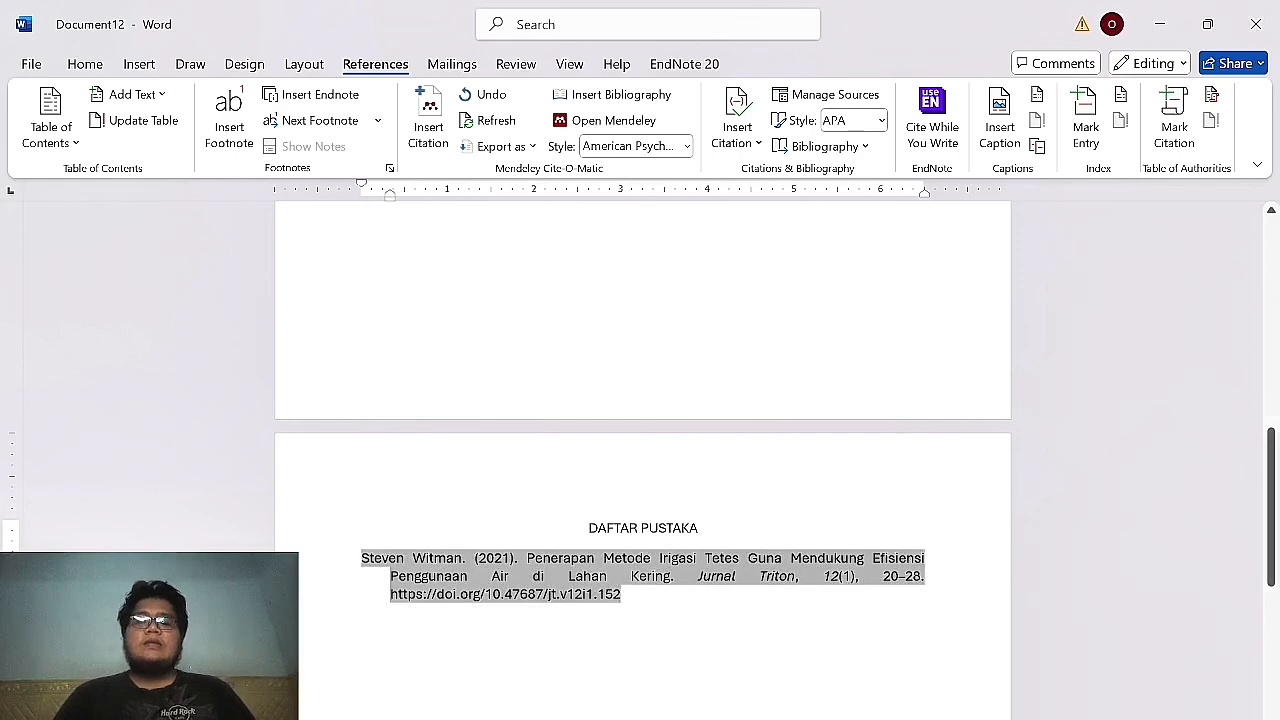
pyautogui.moveTo(624, 596); pyautogui.dragTo(390, 596)
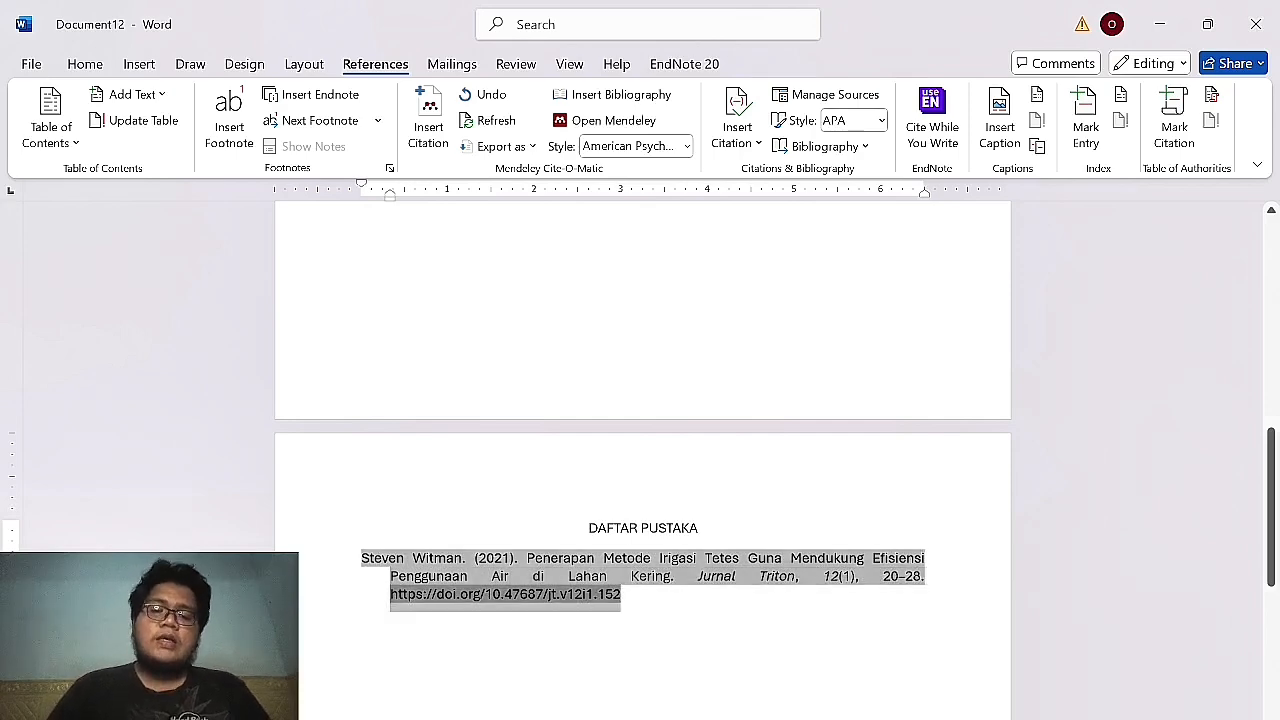
pyautogui.click(640, 598)
pyautogui.scroll(8, 781, 593)
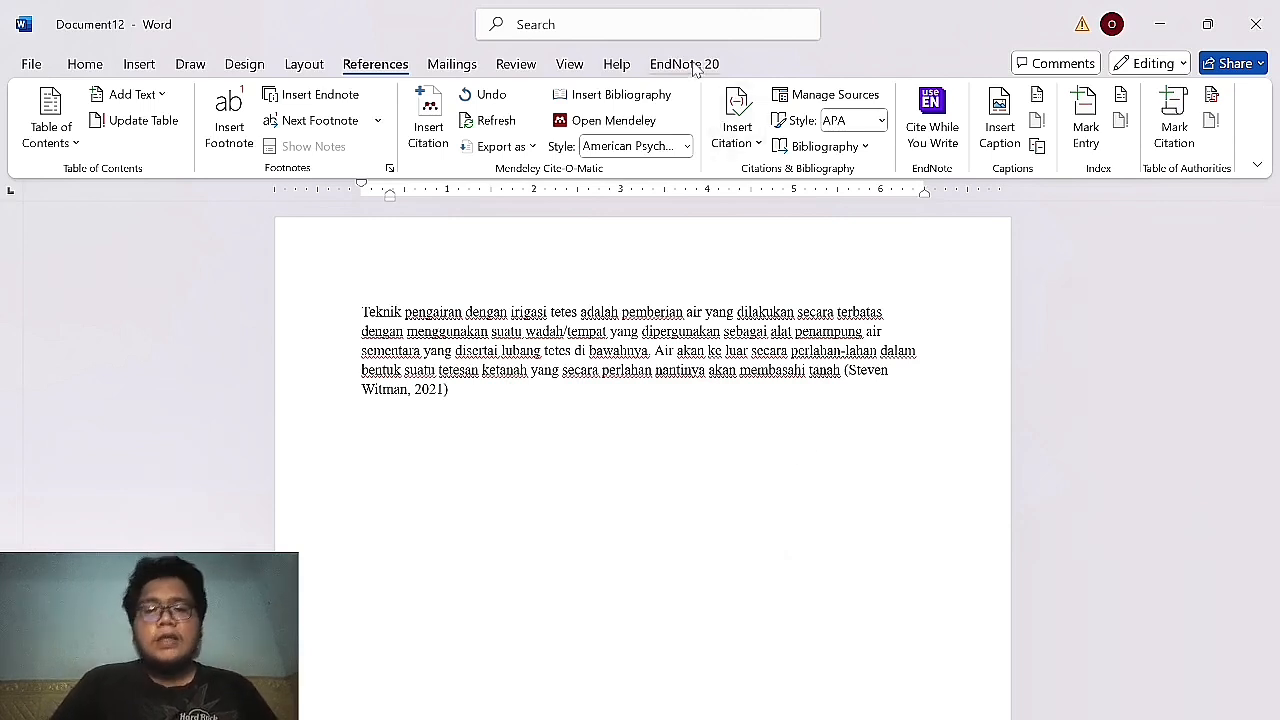
# Click into page 1 of Document12, then switch from Word to the OBS window.
pyautogui.click(643, 418)
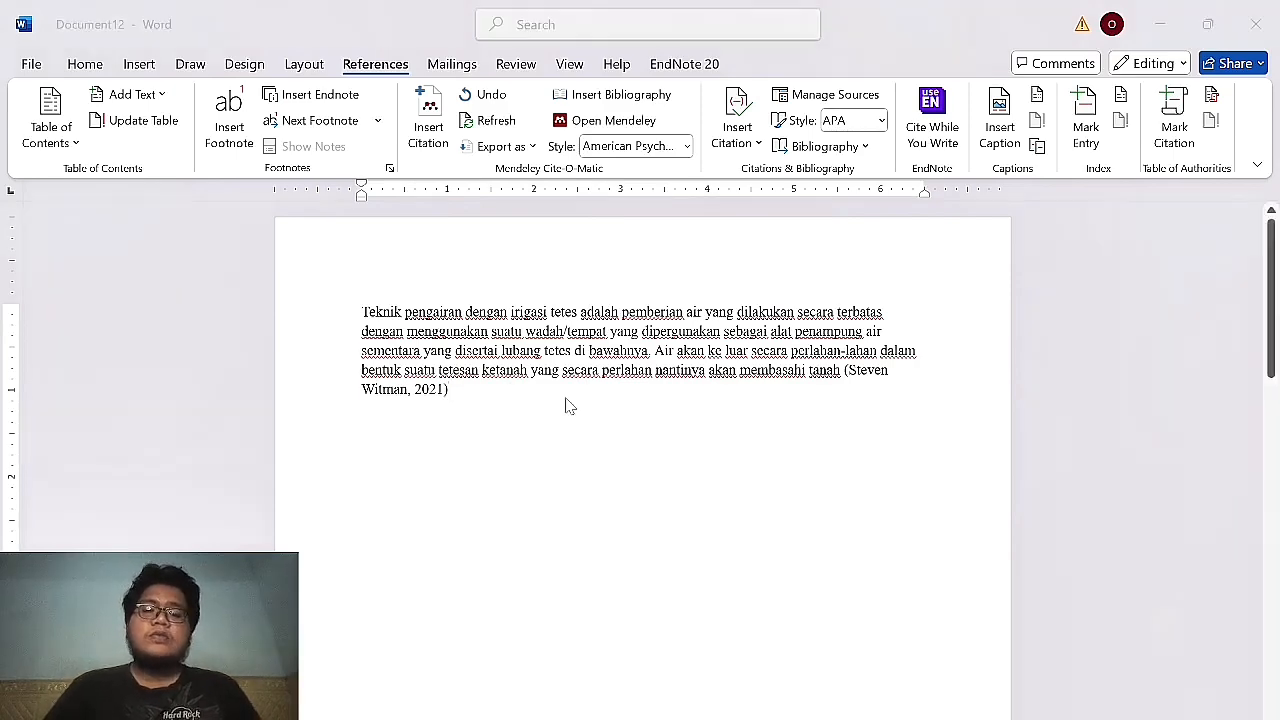
pyautogui.hotkey('alt', 'Tab')
pyautogui.hotkey('alt', 'Tab')
pyautogui.hotkey('alt', 'Tab')
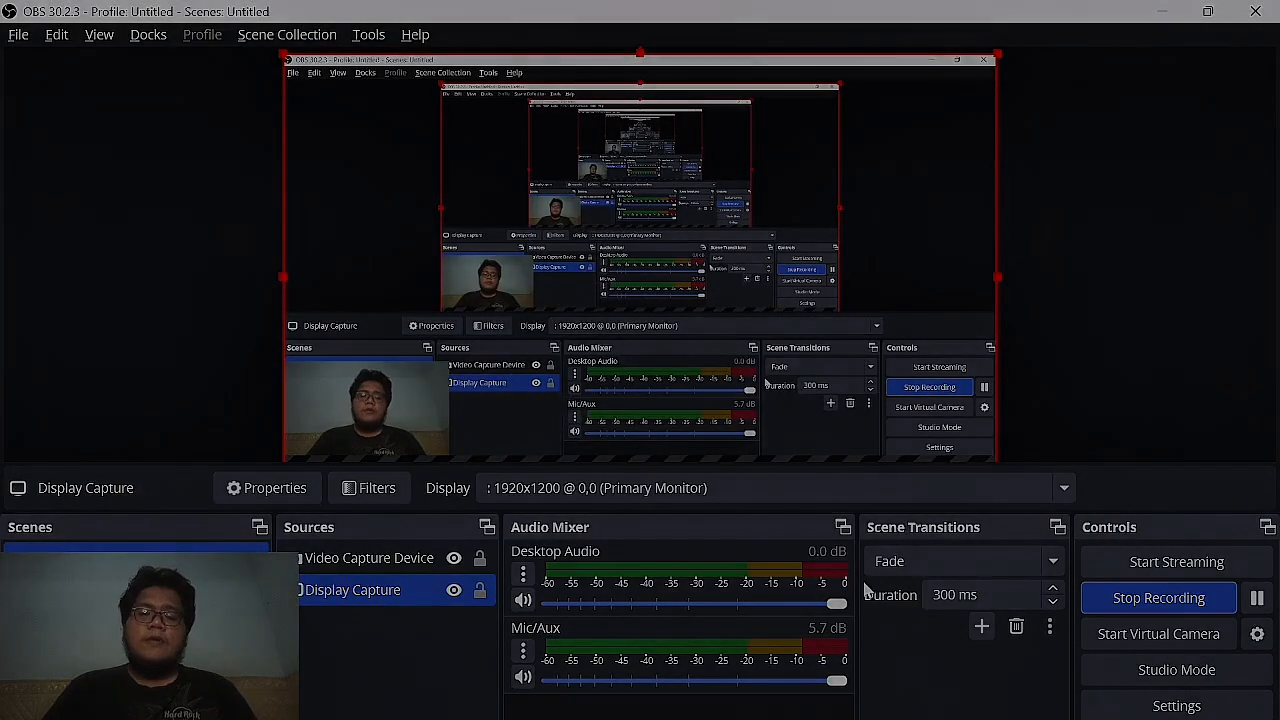